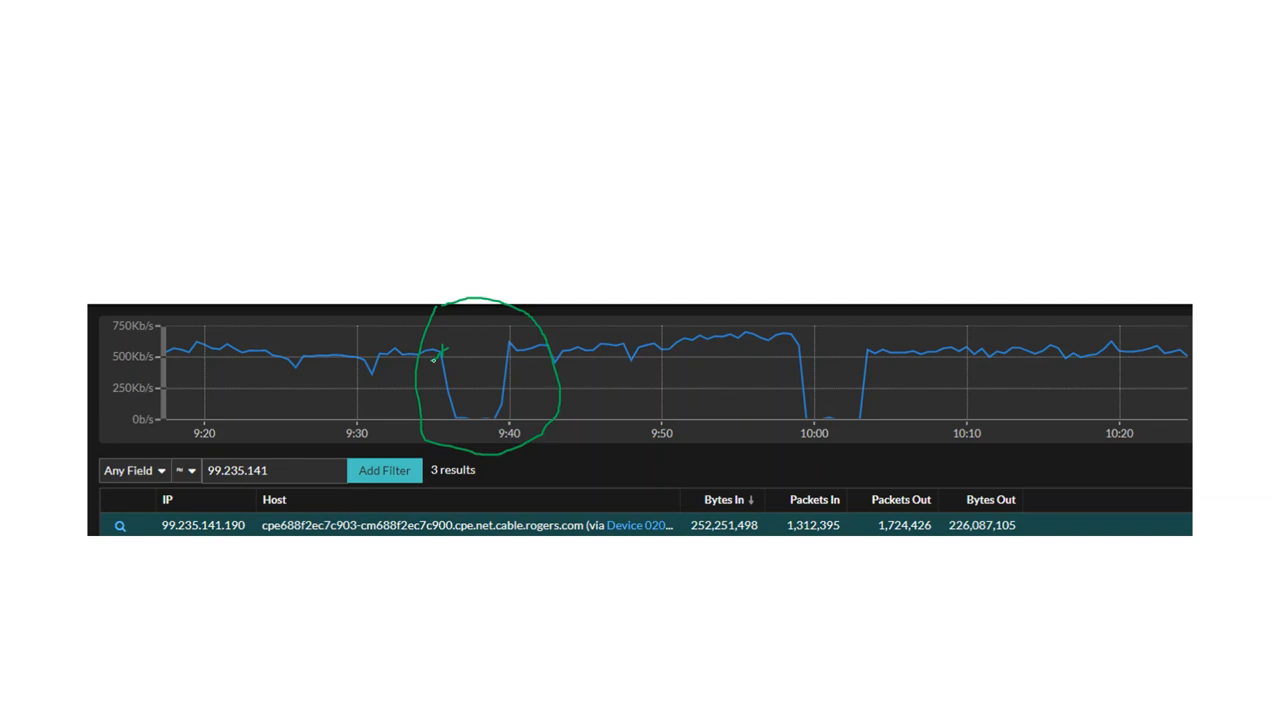
Circle the traffic drop around 10:00 on the slide's chart and draw a line along the steady traffic after it.
{"action": "mouse_move", "coordinate": [798, 335]}
{"action": "left_mouse_down"}
{"action": "mouse_move", "coordinate": [782, 355]}
{"action": "mouse_move", "coordinate": [837, 338]}
{"action": "mouse_move", "coordinate": [766, 396]}
{"action": "mouse_move", "coordinate": [893, 385]}
{"action": "mouse_move", "coordinate": [698, 312]}
{"action": "left_mouse_up"}
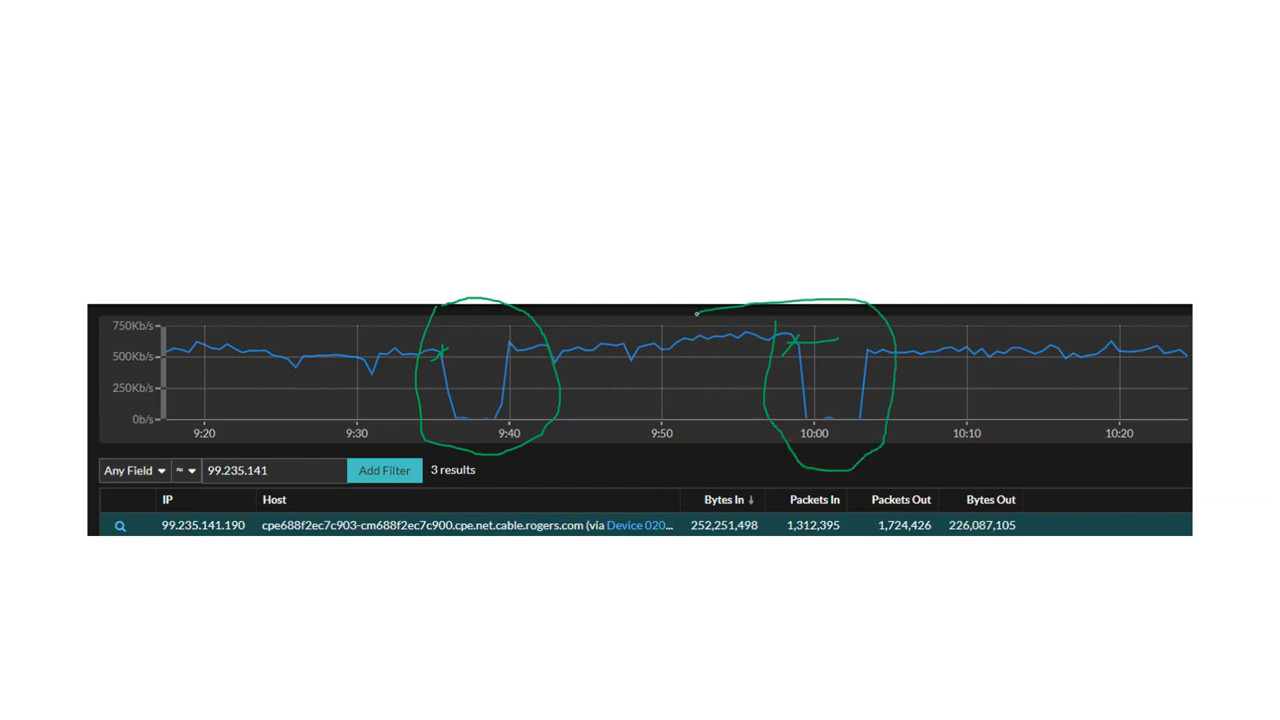
{"action": "left_click_drag", "start_coordinate": [897, 354], "coordinate": [1219, 352]}
Sketch a network diagram above the chart with two tall green firewall boxes, a circled red device, a small endpoint box, and connecting lines.
{"action": "left_click_drag", "start_coordinate": [513, 101], "coordinate": [501, 190]}
{"action": "mouse_move", "coordinate": [514, 102]}
{"action": "left_mouse_down"}
{"action": "mouse_move", "coordinate": [547, 114]}
{"action": "mouse_move", "coordinate": [525, 183]}
{"action": "mouse_move", "coordinate": [502, 189]}
{"action": "left_mouse_up"}
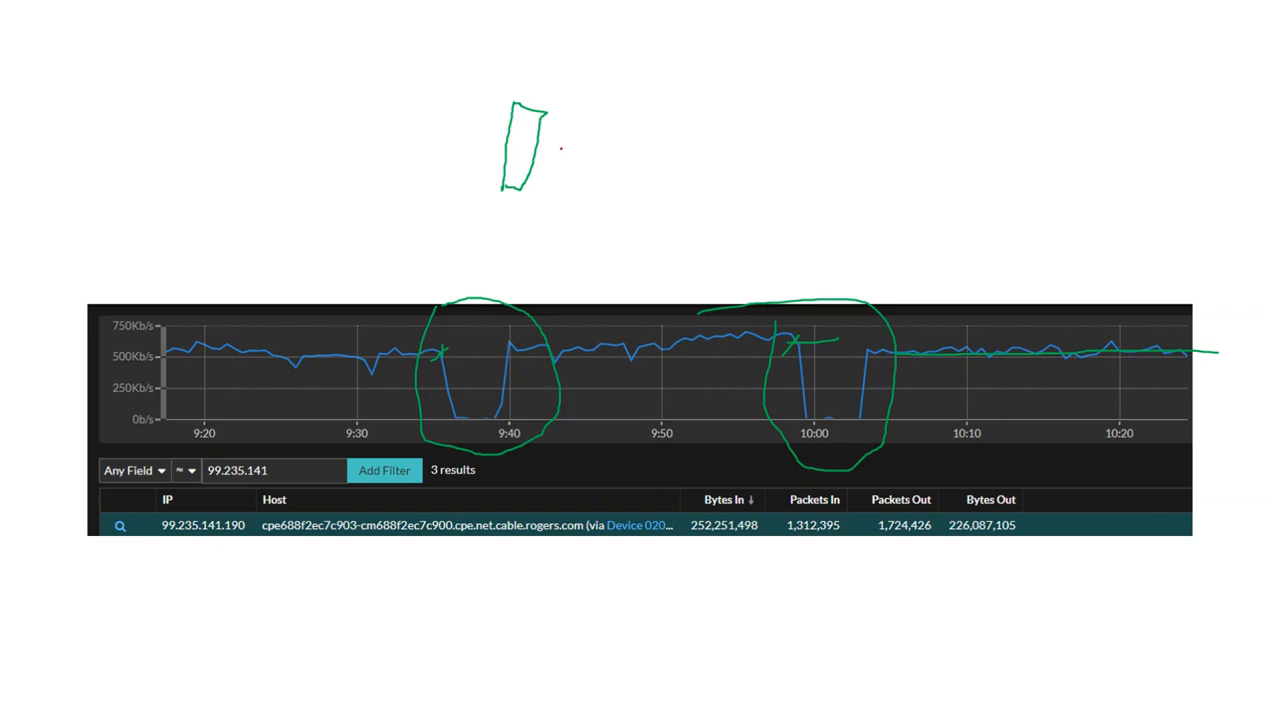
{"action": "mouse_move", "coordinate": [562, 141]}
{"action": "left_mouse_down"}
{"action": "mouse_move", "coordinate": [564, 168]}
{"action": "mouse_move", "coordinate": [578, 138]}
{"action": "left_mouse_up"}
{"action": "left_click_drag", "start_coordinate": [898, 113], "coordinate": [897, 184]}
{"action": "mouse_move", "coordinate": [898, 110]}
{"action": "left_mouse_down"}
{"action": "mouse_move", "coordinate": [922, 111]}
{"action": "mouse_move", "coordinate": [921, 188]}
{"action": "mouse_move", "coordinate": [902, 184]}
{"action": "left_mouse_up"}
{"action": "mouse_move", "coordinate": [946, 143]}
{"action": "left_mouse_down"}
{"action": "mouse_move", "coordinate": [957, 162]}
{"action": "mouse_move", "coordinate": [960, 143]}
{"action": "mouse_move", "coordinate": [529, 153]}
{"action": "mouse_move", "coordinate": [553, 172]}
{"action": "mouse_move", "coordinate": [603, 130]}
{"action": "mouse_move", "coordinate": [562, 123]}
{"action": "left_mouse_up"}
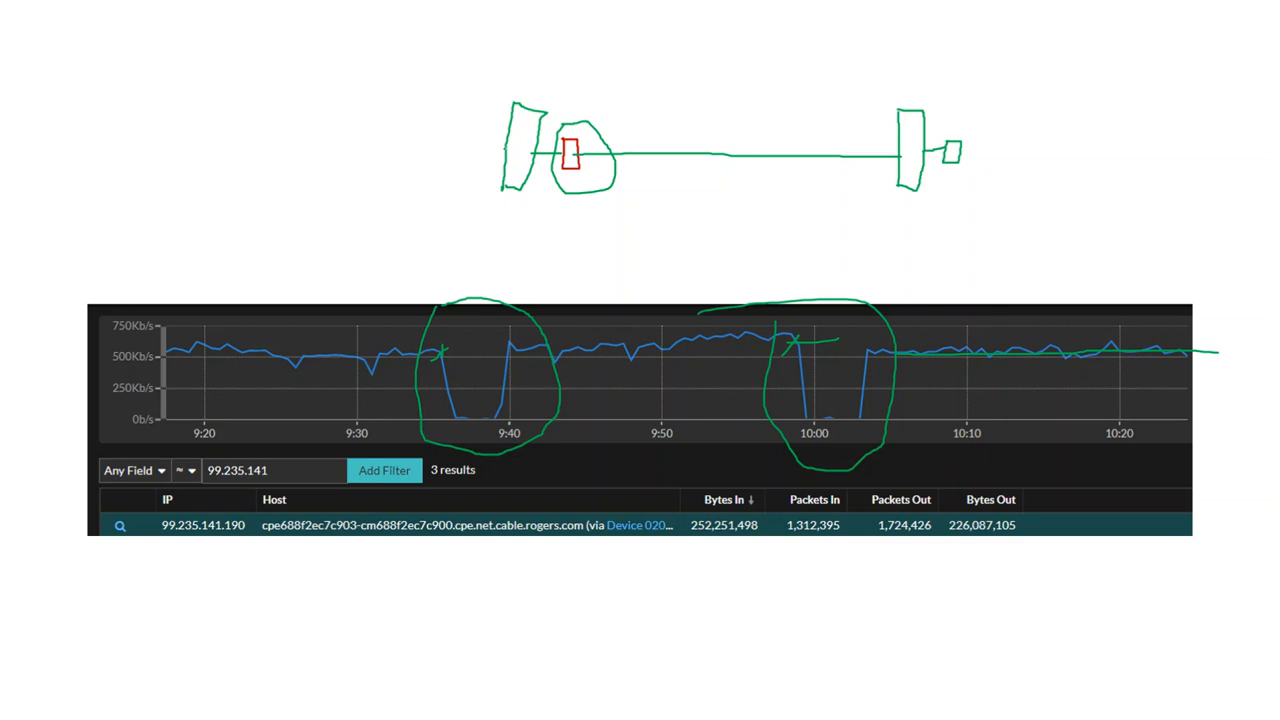
Extend the diagram with a second red device and a small green box beyond the first firewall, connecting them and marking the red device.
{"action": "left_click_drag", "start_coordinate": [507, 146], "coordinate": [488, 145]}
{"action": "mouse_move", "coordinate": [461, 129]}
{"action": "left_mouse_down"}
{"action": "mouse_move", "coordinate": [461, 168]}
{"action": "mouse_move", "coordinate": [482, 133]}
{"action": "mouse_move", "coordinate": [461, 128]}
{"action": "left_mouse_up"}
{"action": "left_click_drag", "start_coordinate": [523, 84], "coordinate": [524, 118]}
{"action": "mouse_move", "coordinate": [380, 128]}
{"action": "left_mouse_down"}
{"action": "mouse_move", "coordinate": [380, 152]}
{"action": "mouse_move", "coordinate": [404, 154]}
{"action": "mouse_move", "coordinate": [402, 130]}
{"action": "mouse_move", "coordinate": [373, 127]}
{"action": "left_mouse_up"}
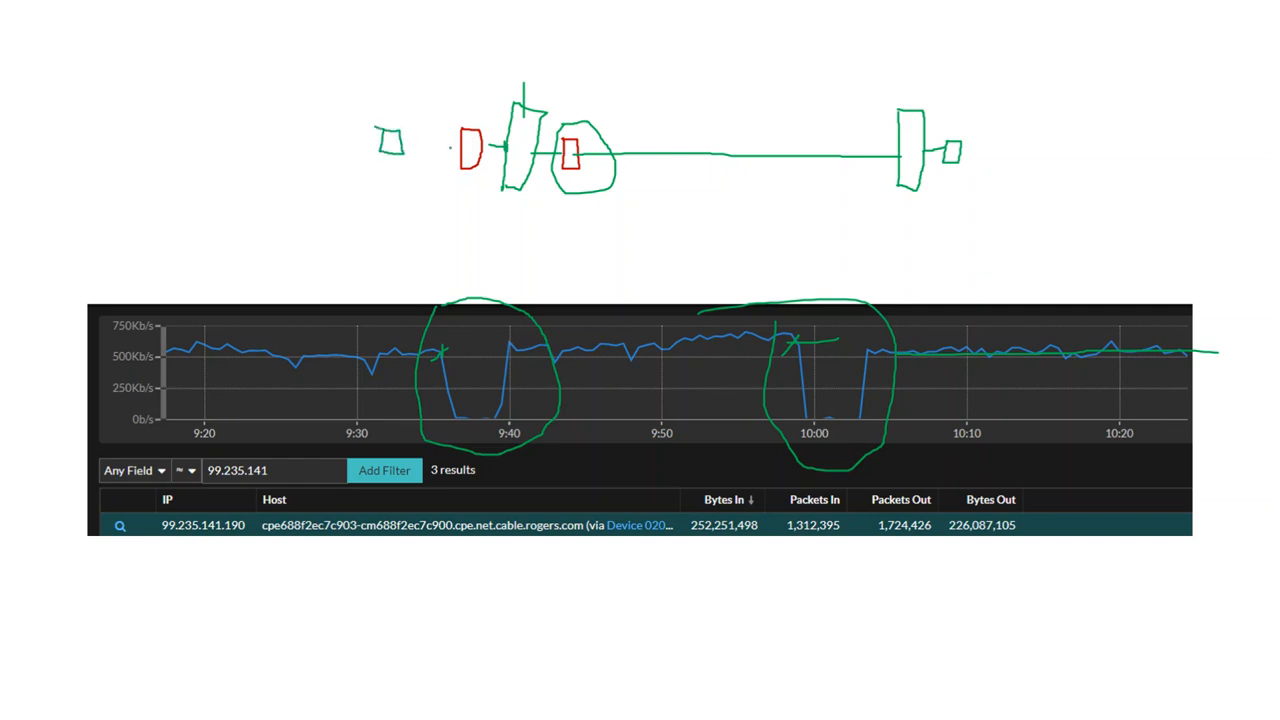
{"action": "left_click_drag", "start_coordinate": [492, 146], "coordinate": [404, 146]}
{"action": "mouse_move", "coordinate": [474, 140]}
{"action": "left_mouse_down"}
{"action": "mouse_move", "coordinate": [476, 161]}
{"action": "mouse_move", "coordinate": [484, 146]}
{"action": "mouse_move", "coordinate": [467, 158]}
{"action": "left_mouse_up"}
Draw span lines from the circled red device to the far firewall and endpoint, and mark both drops on the traffic chart.
{"action": "mouse_move", "coordinate": [584, 137]}
{"action": "left_mouse_down"}
{"action": "mouse_move", "coordinate": [648, 131]}
{"action": "mouse_move", "coordinate": [574, 148]}
{"action": "left_mouse_up"}
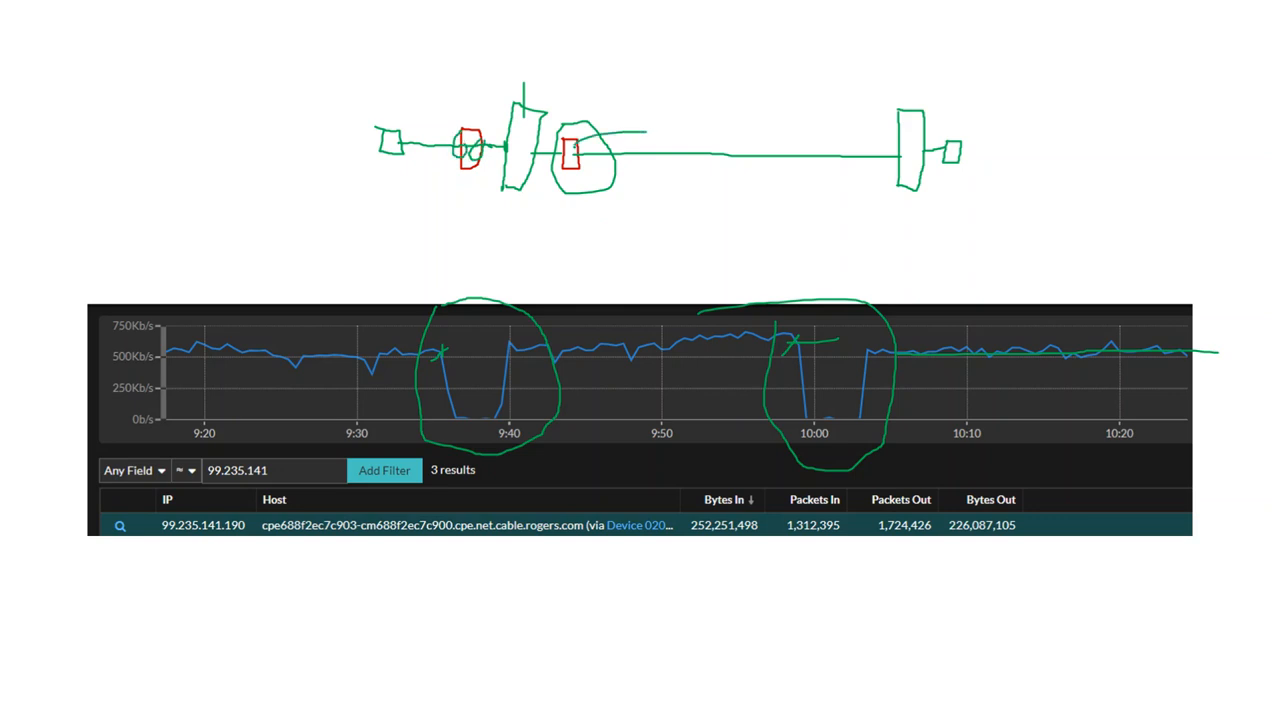
{"action": "left_click_drag", "start_coordinate": [587, 103], "coordinate": [583, 143]}
{"action": "mouse_move", "coordinate": [886, 103]}
{"action": "left_mouse_down"}
{"action": "mouse_move", "coordinate": [887, 138]}
{"action": "mouse_move", "coordinate": [582, 115]}
{"action": "left_mouse_up"}
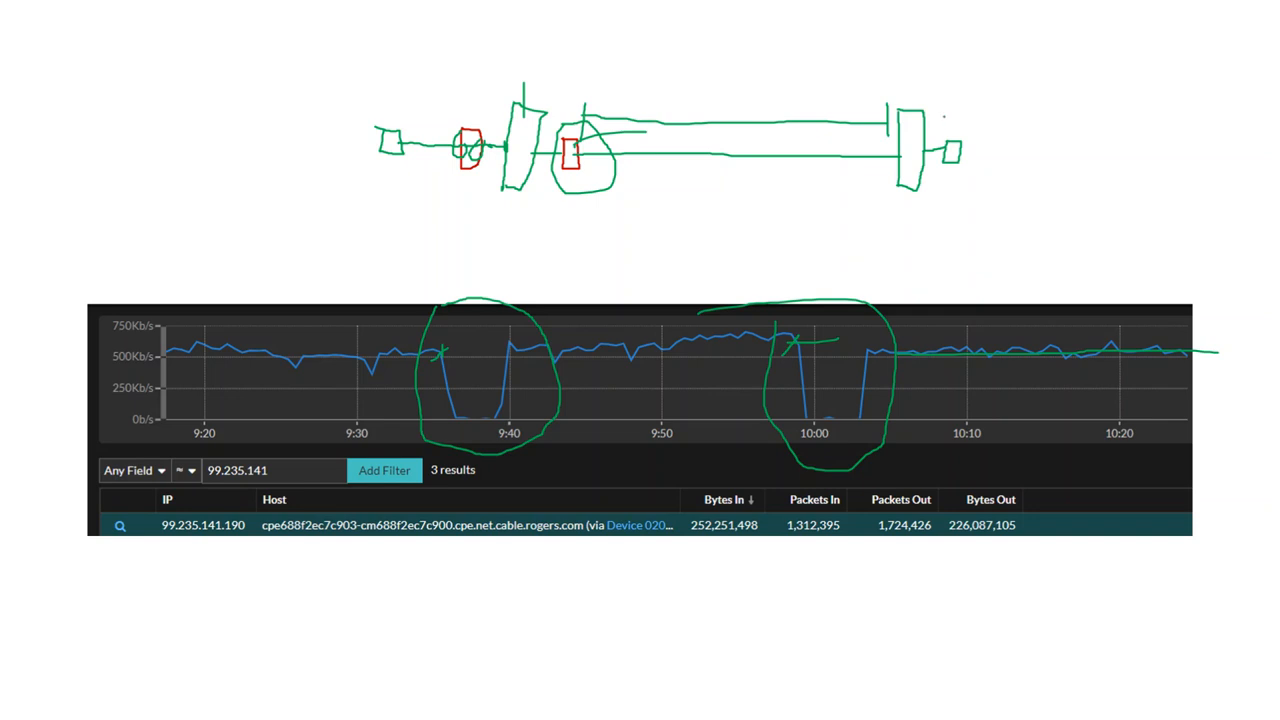
{"action": "mouse_move", "coordinate": [948, 112]}
{"action": "left_mouse_down"}
{"action": "mouse_move", "coordinate": [948, 131]}
{"action": "mouse_move", "coordinate": [558, 108]}
{"action": "mouse_move", "coordinate": [598, 116]}
{"action": "left_mouse_up"}
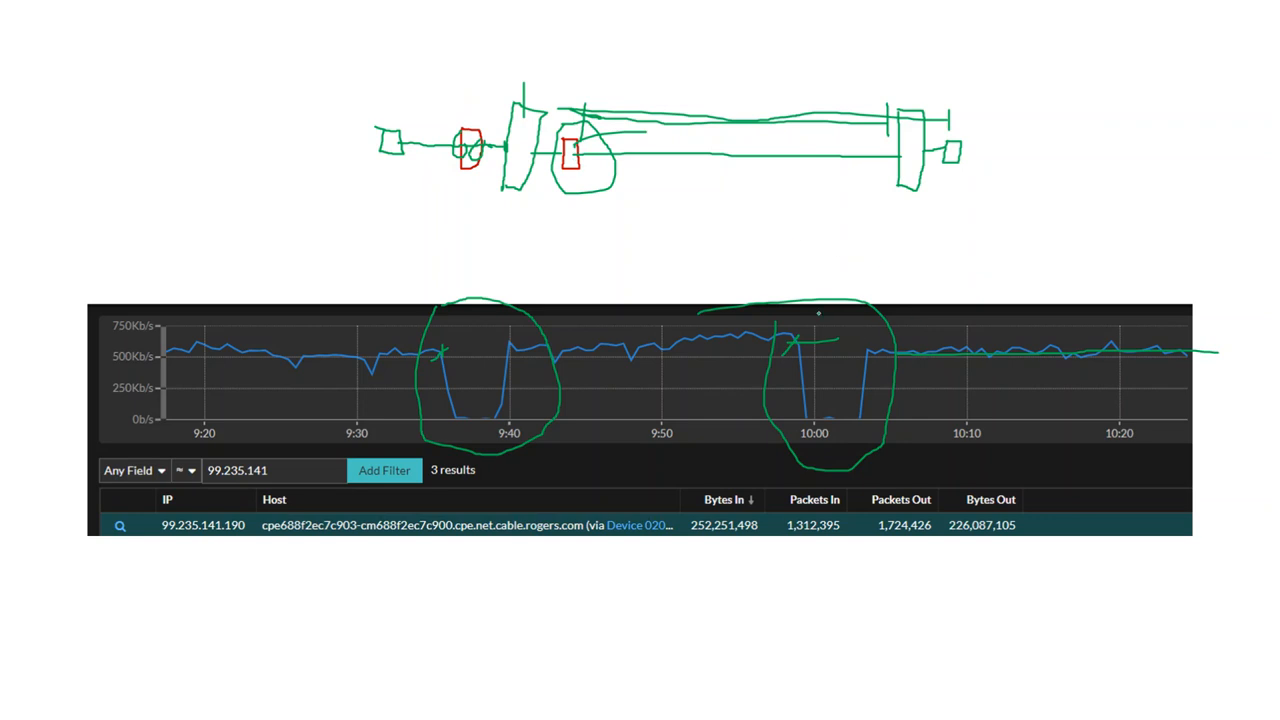
{"action": "left_click_drag", "start_coordinate": [809, 264], "coordinate": [819, 321]}
{"action": "mouse_move", "coordinate": [476, 252]}
{"action": "left_mouse_down"}
{"action": "mouse_move", "coordinate": [476, 322]}
{"action": "mouse_move", "coordinate": [466, 313]}
{"action": "mouse_move", "coordinate": [494, 315]}
{"action": "left_mouse_up"}
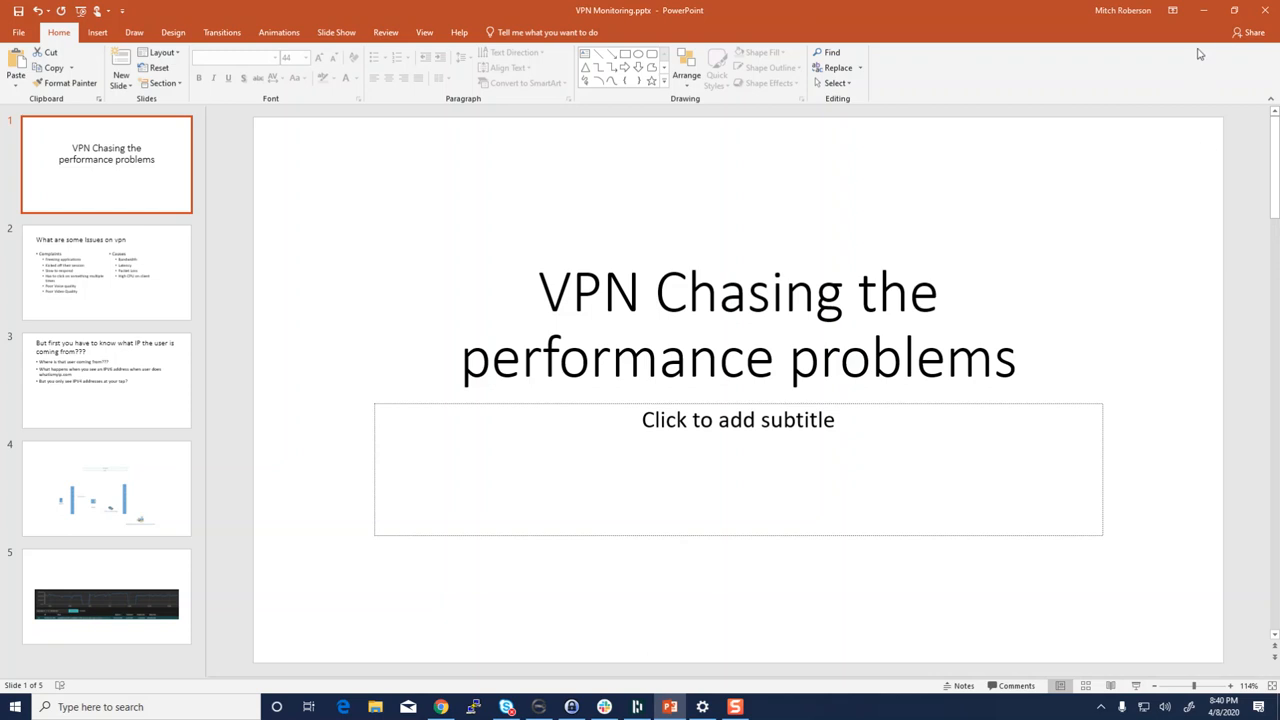
Switch to ExtraHop in Chrome and open the Network Latency charts in the network metrics of device 192.168.1.154.
{"action": "left_click", "coordinate": [1204, 11]}
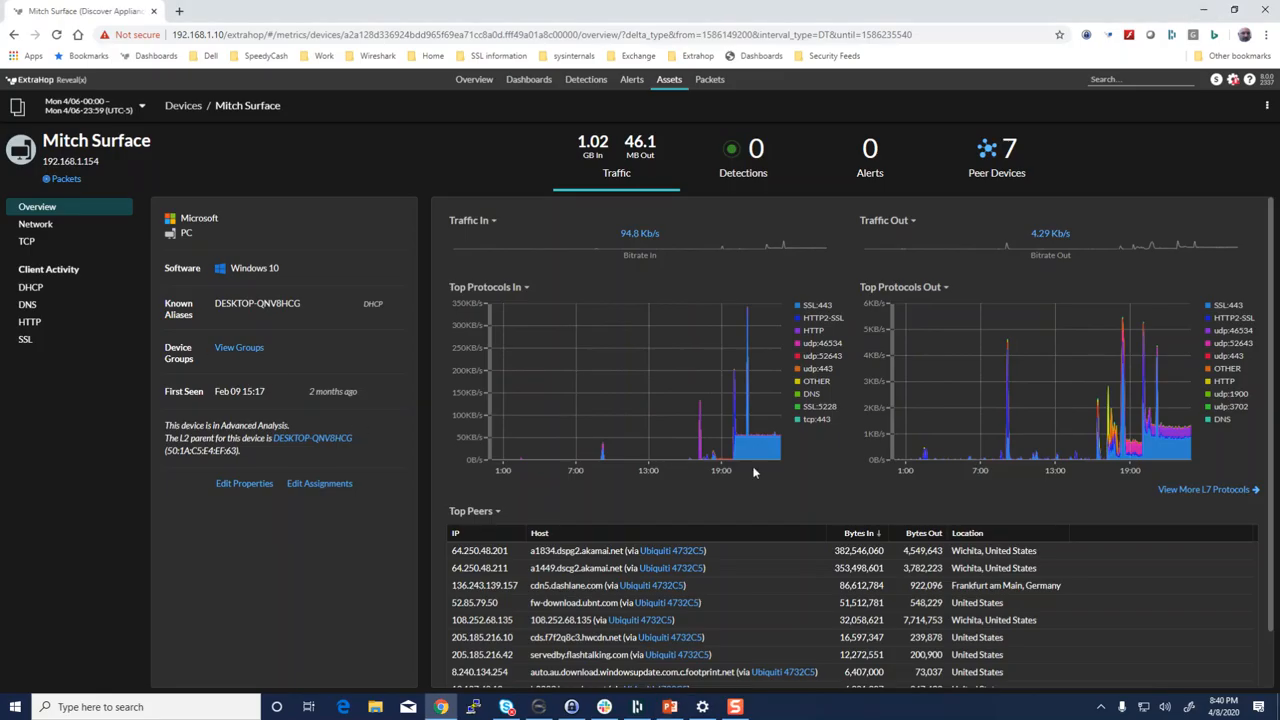
{"action": "mouse_move", "coordinate": [738, 456]}
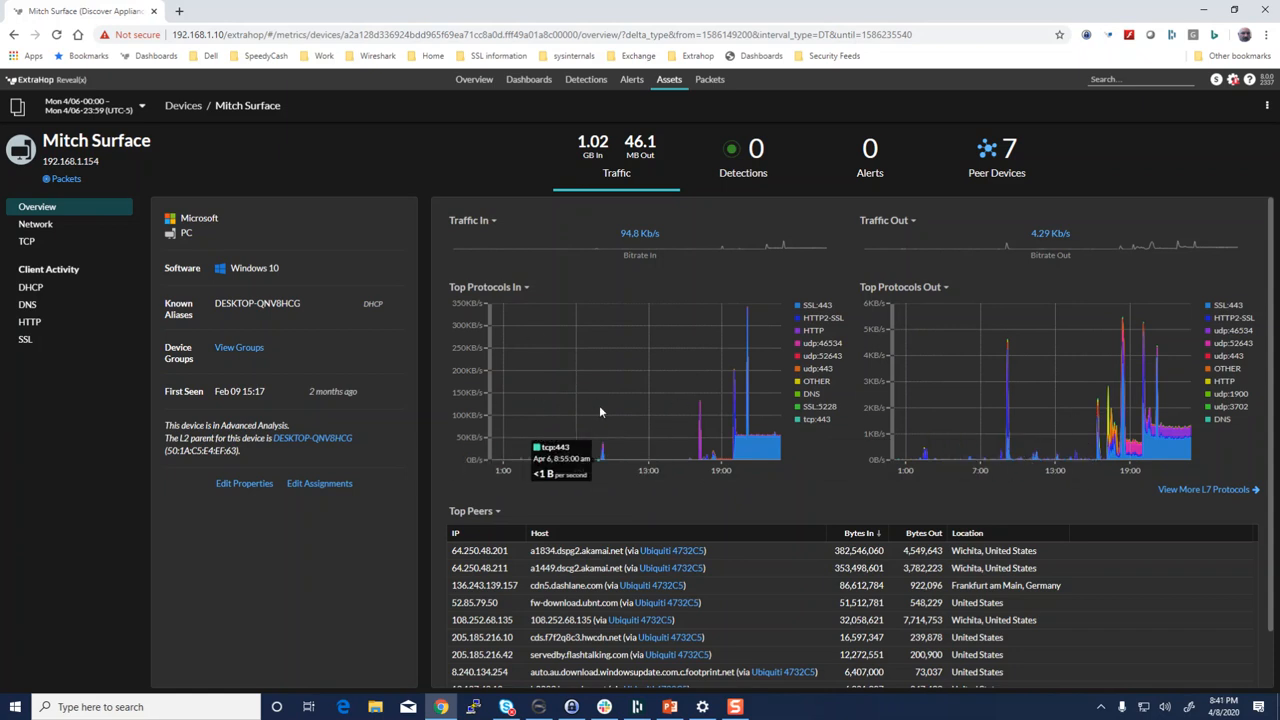
{"action": "left_click", "coordinate": [54, 224]}
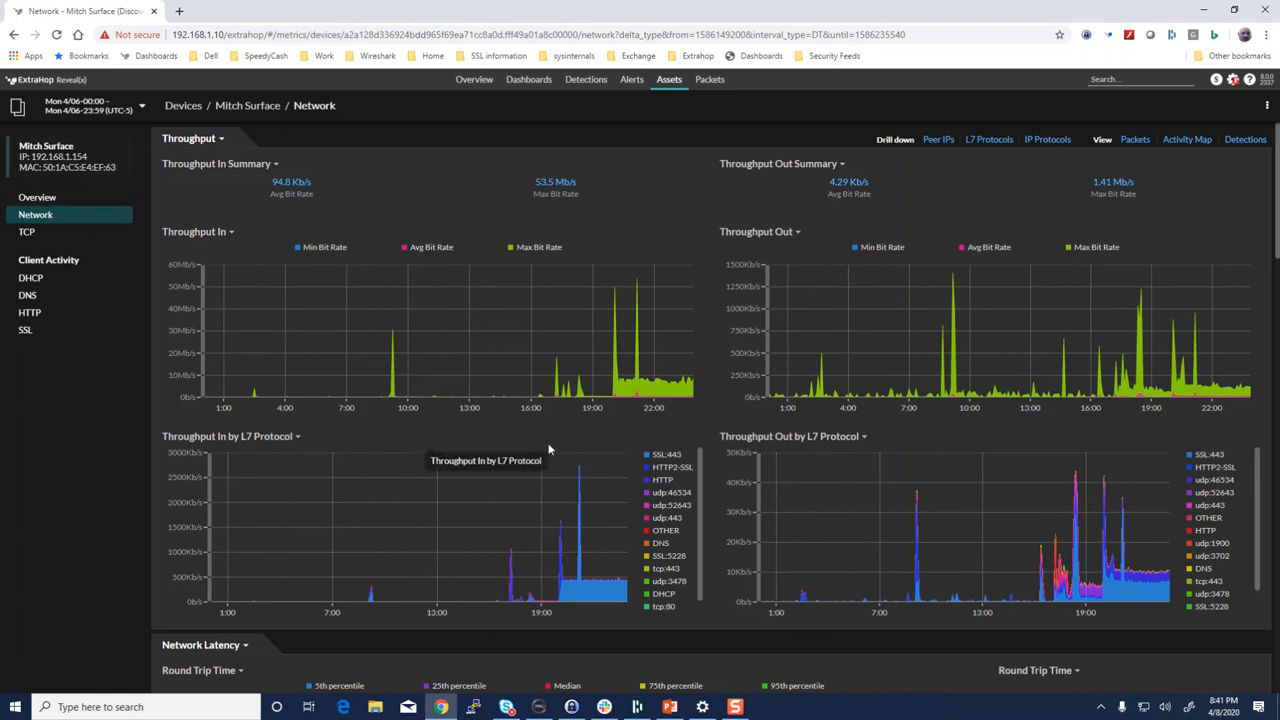
{"action": "scroll", "coordinate": [545, 450], "scroll_direction": "down", "scroll_amount": 2}
{"action": "scroll", "coordinate": [548, 450], "scroll_direction": "down", "scroll_amount": 2}
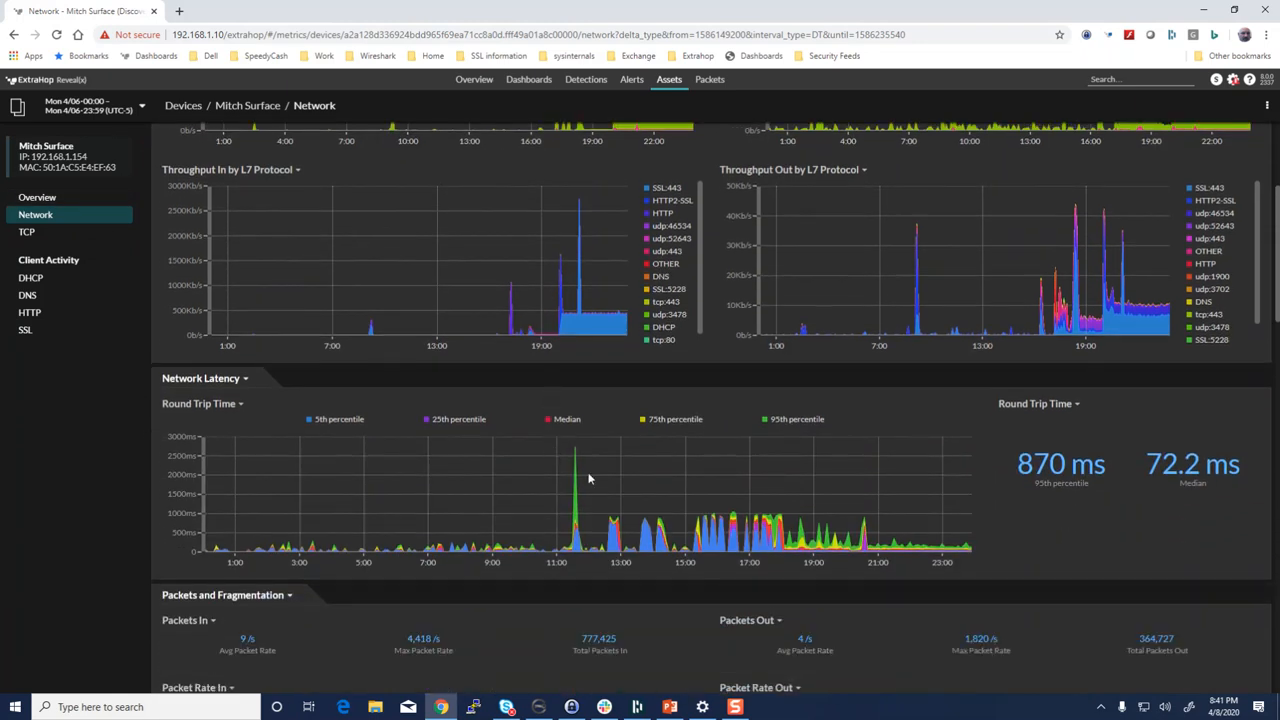
Examine the Round Trip Time chart for latency spikes between about 11:00 and 18:00.
{"action": "mouse_move", "coordinate": [759, 507]}
{"action": "left_click_drag", "start_coordinate": [500, 560], "coordinate": [720, 560]}
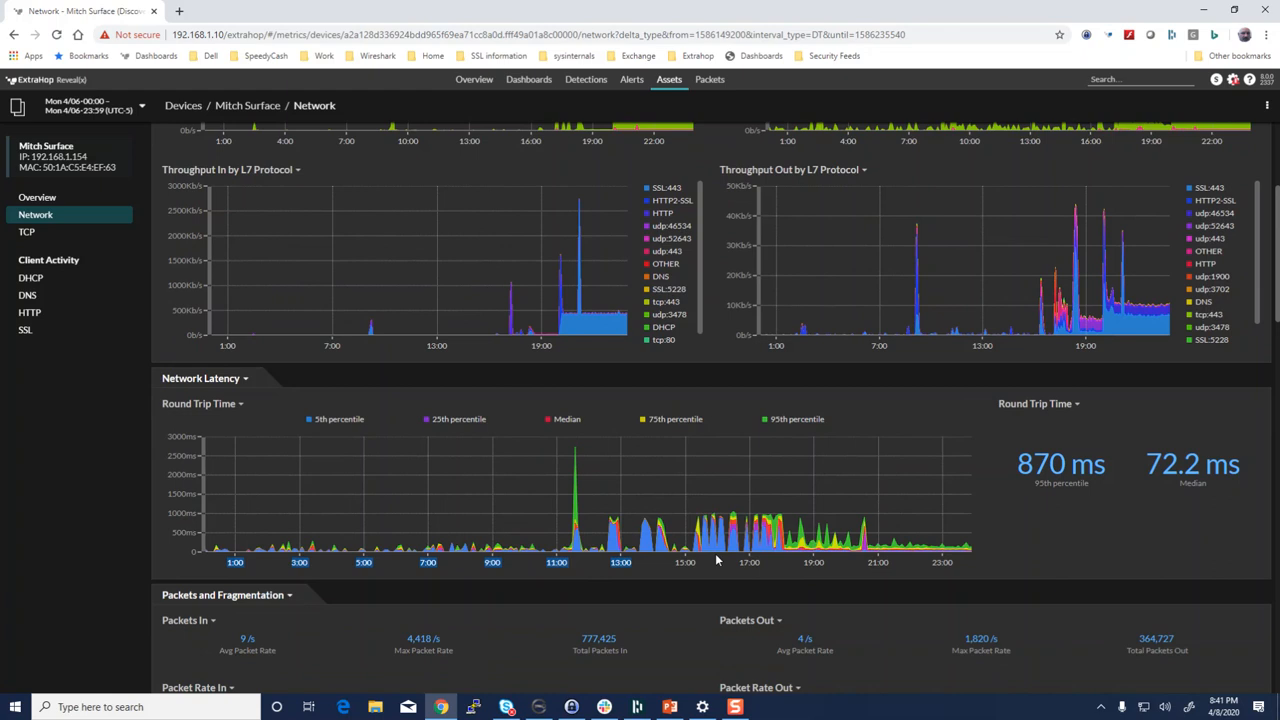
{"action": "left_click", "coordinate": [716, 561]}
{"action": "mouse_move", "coordinate": [603, 533]}
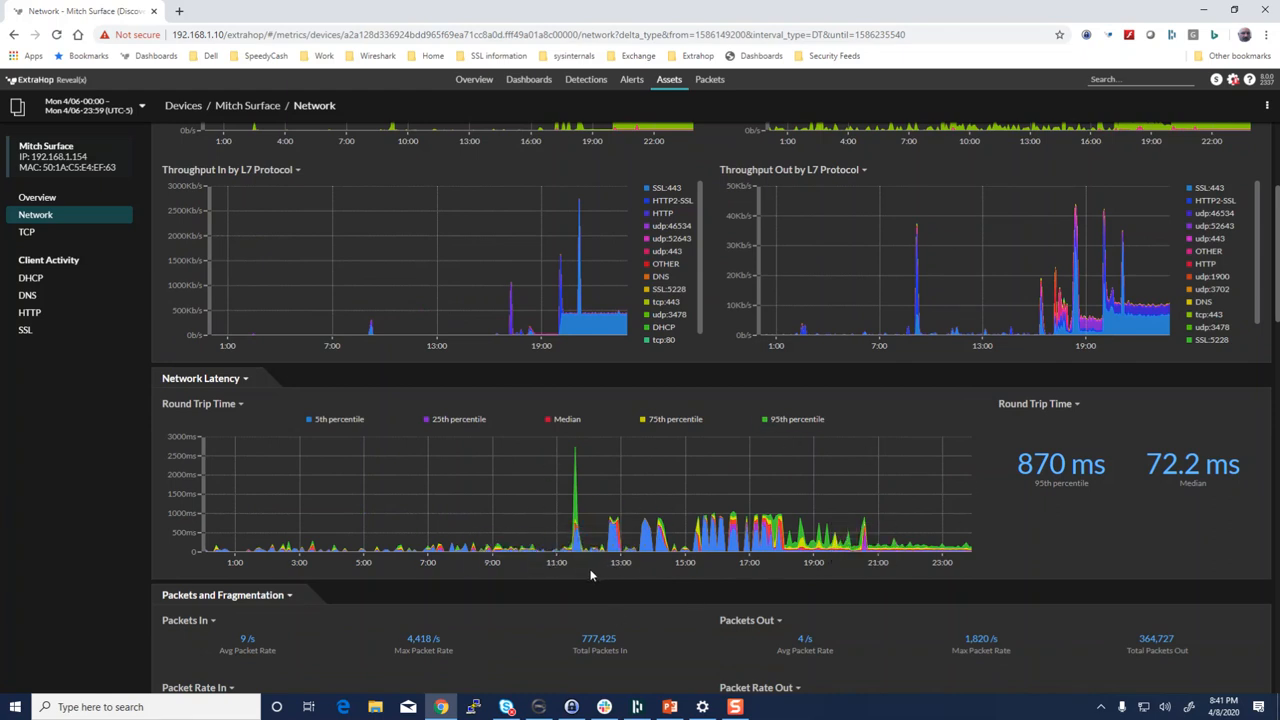
{"action": "scroll", "coordinate": [590, 575], "scroll_direction": "up", "scroll_amount": 1}
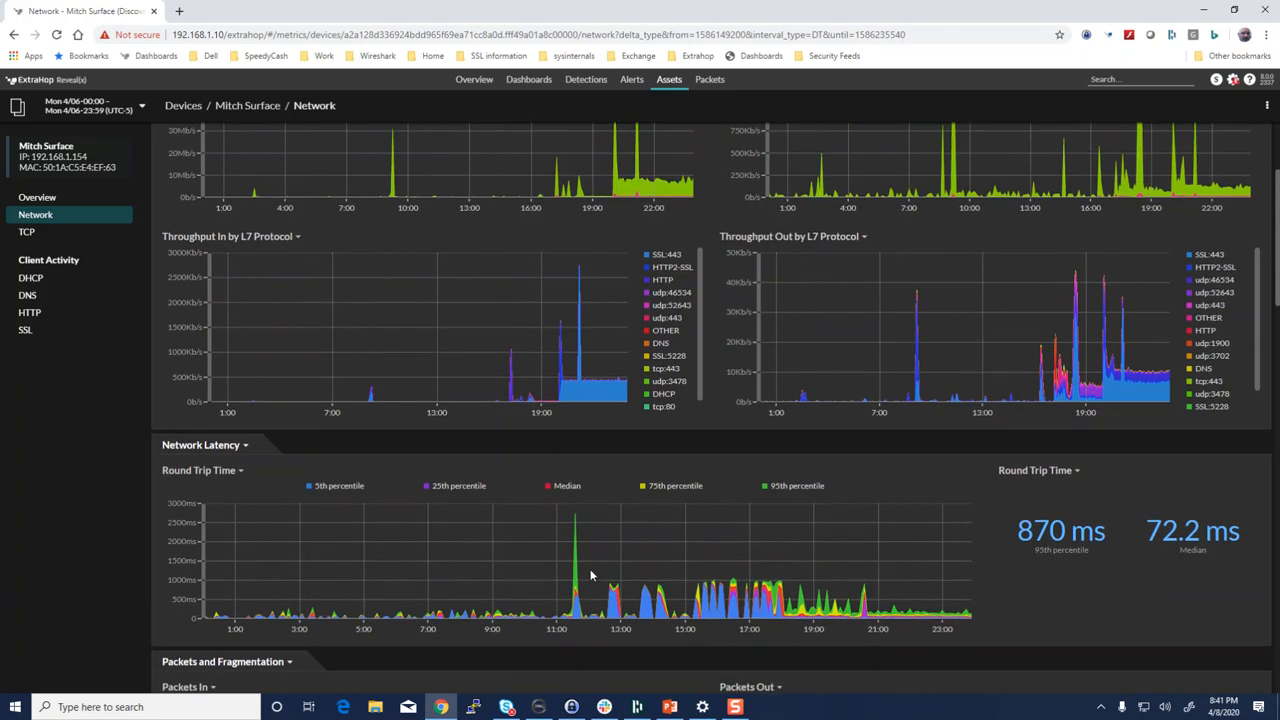
Switch to PowerPoint, view the network path diagram on slide 4, and return to ExtraHop.
{"action": "left_click", "coordinate": [670, 707]}
{"action": "left_click", "coordinate": [98, 495]}
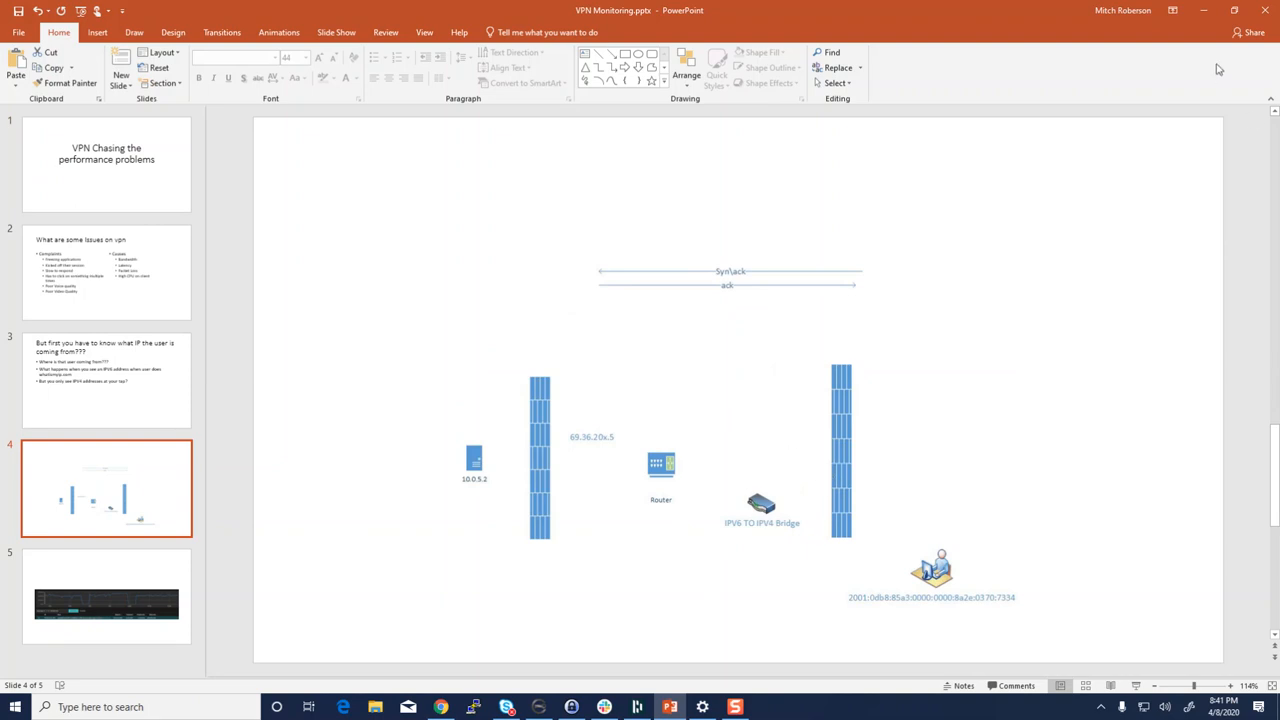
{"action": "left_click", "coordinate": [1204, 10]}
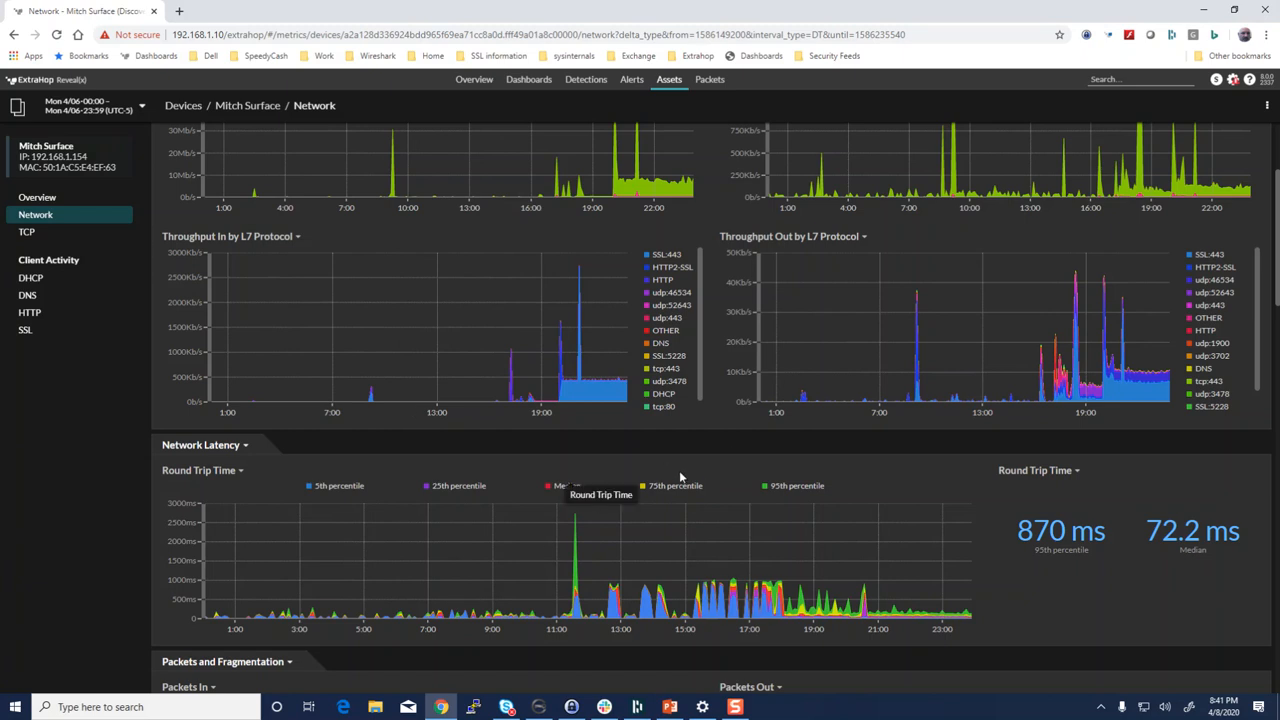
{"action": "scroll", "coordinate": [680, 478], "scroll_direction": "up", "scroll_amount": 3}
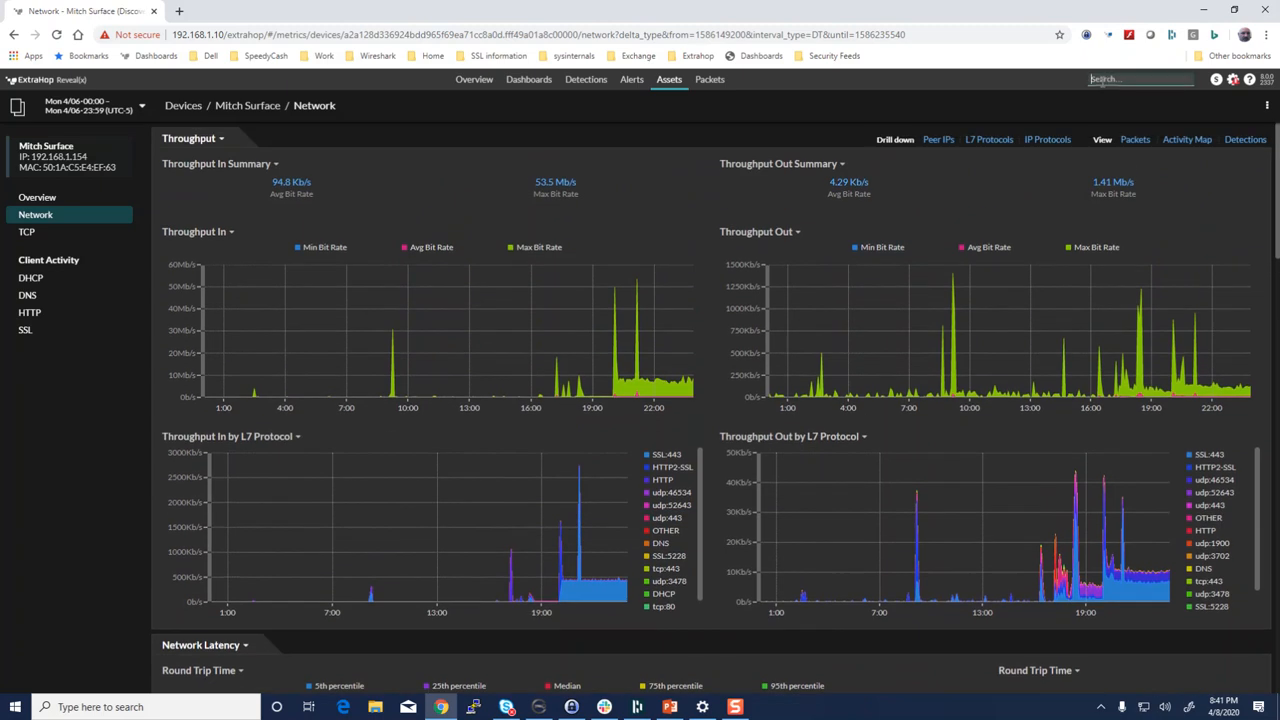
{"action": "left_click", "coordinate": [1102, 80]}
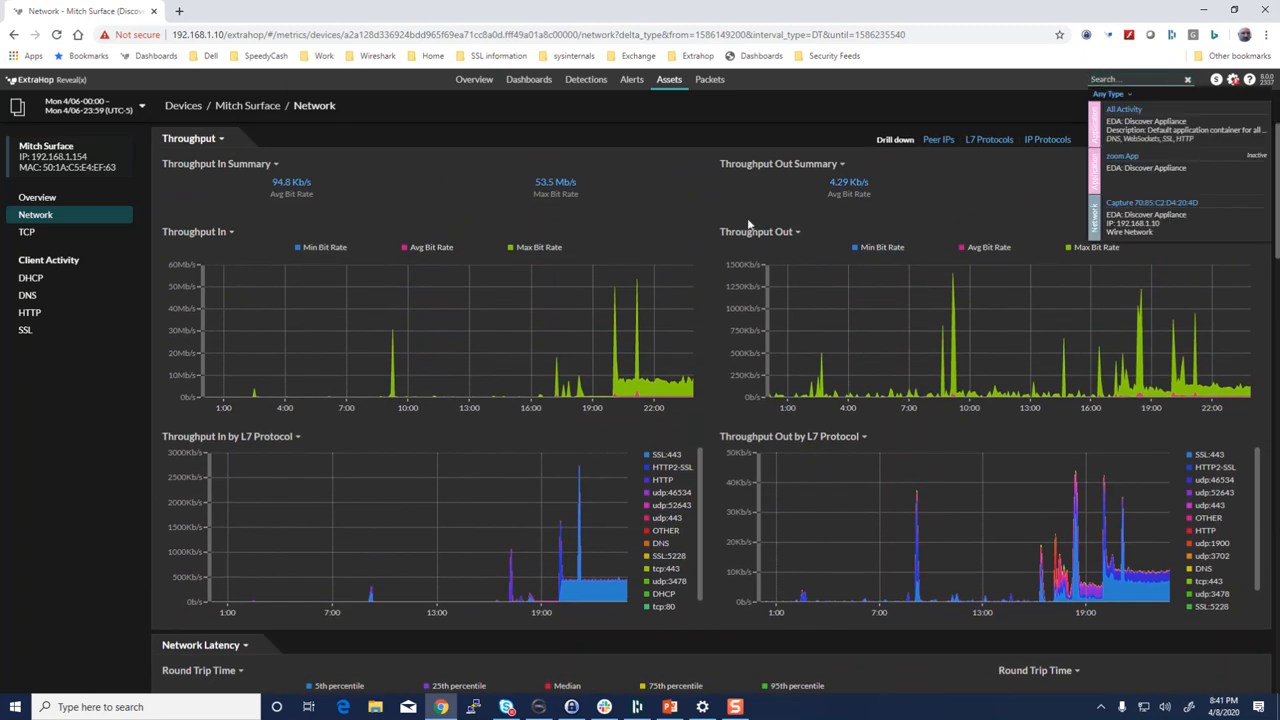
{"action": "left_click", "coordinate": [675, 215]}
Zoom the Round Trip Time chart to the interval from 11:04 to 19:04 on Apr 6.
{"action": "scroll", "coordinate": [674, 216], "scroll_direction": "down", "scroll_amount": 3}
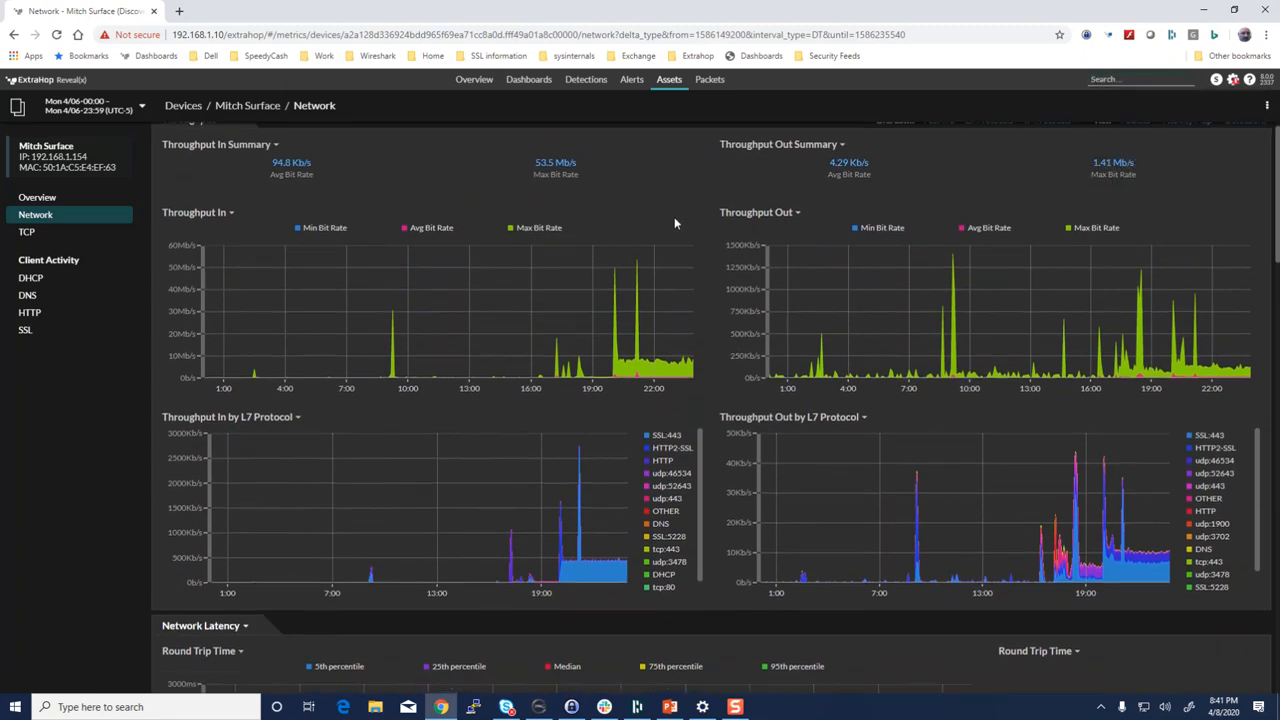
{"action": "left_click_drag", "start_coordinate": [558, 470], "coordinate": [814, 474]}
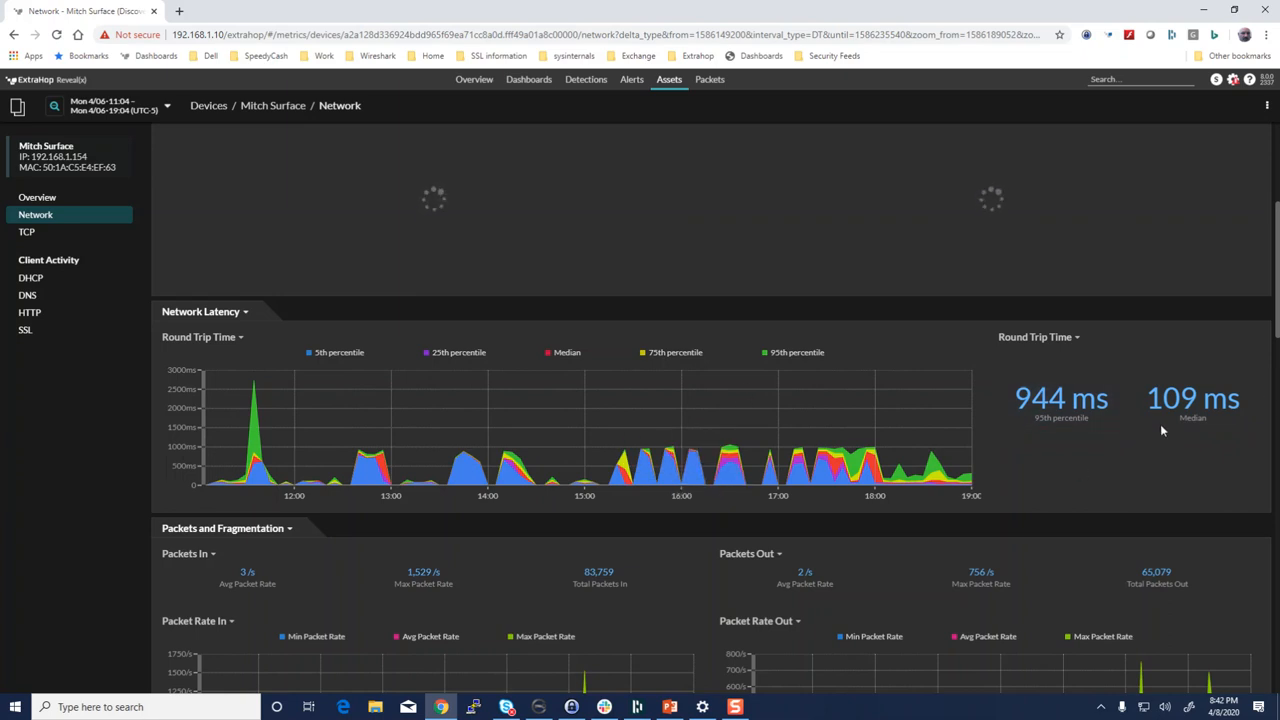
Search for the other user's devices by first name and open the Surface at 192.168.1.128.
{"action": "scroll", "coordinate": [1034, 446], "scroll_direction": "up", "scroll_amount": 3}
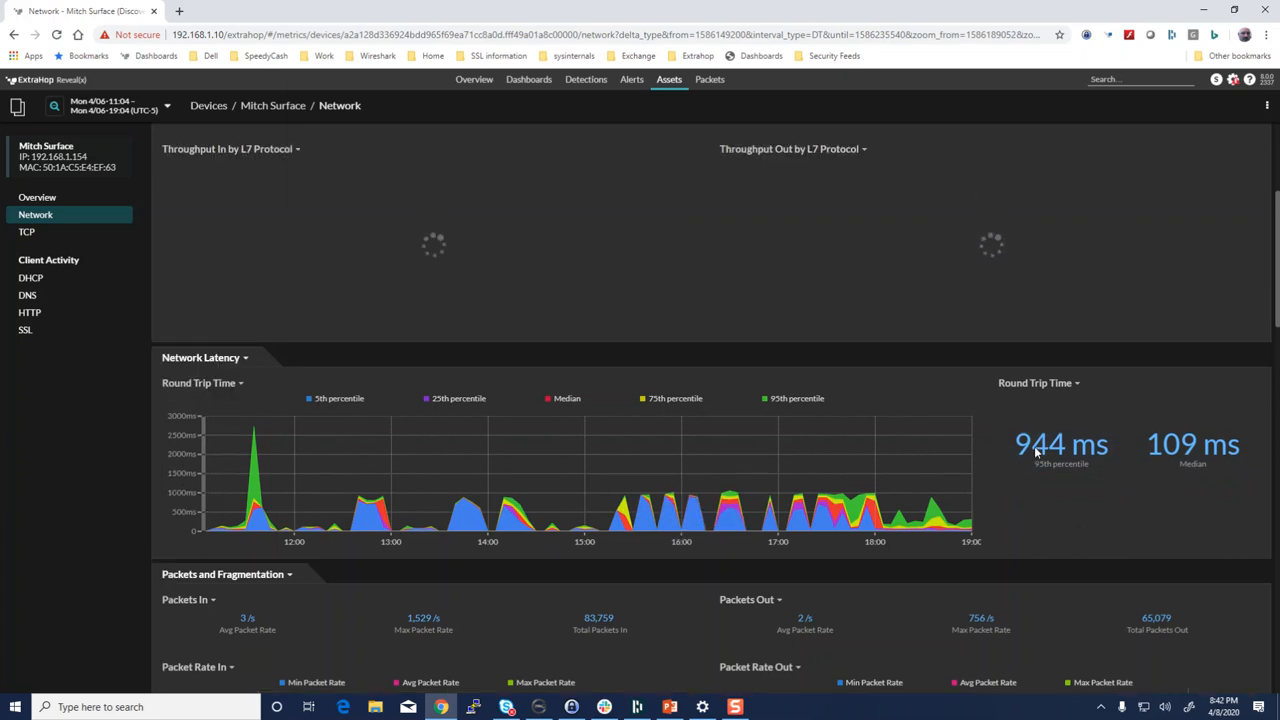
{"action": "left_click", "coordinate": [1097, 79]}
{"action": "type", "text": "m"}
{"action": "type", "text": "umme"}
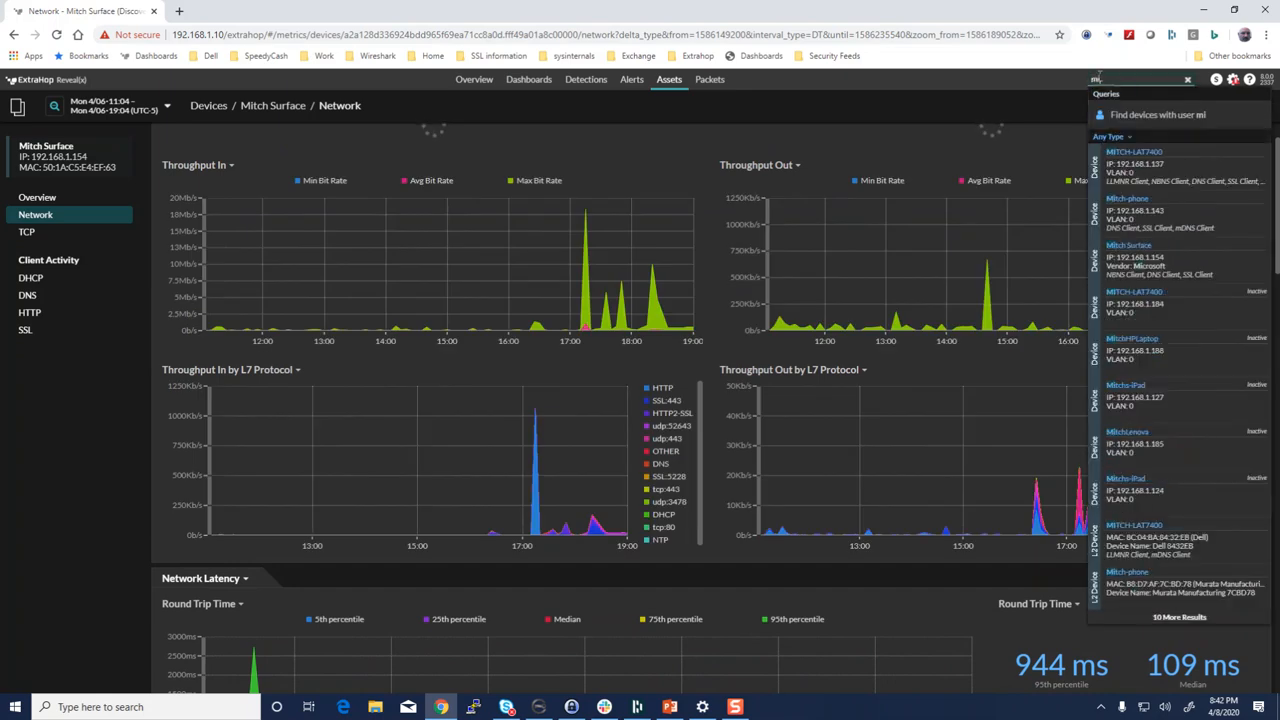
{"action": "type", "text": "r"}
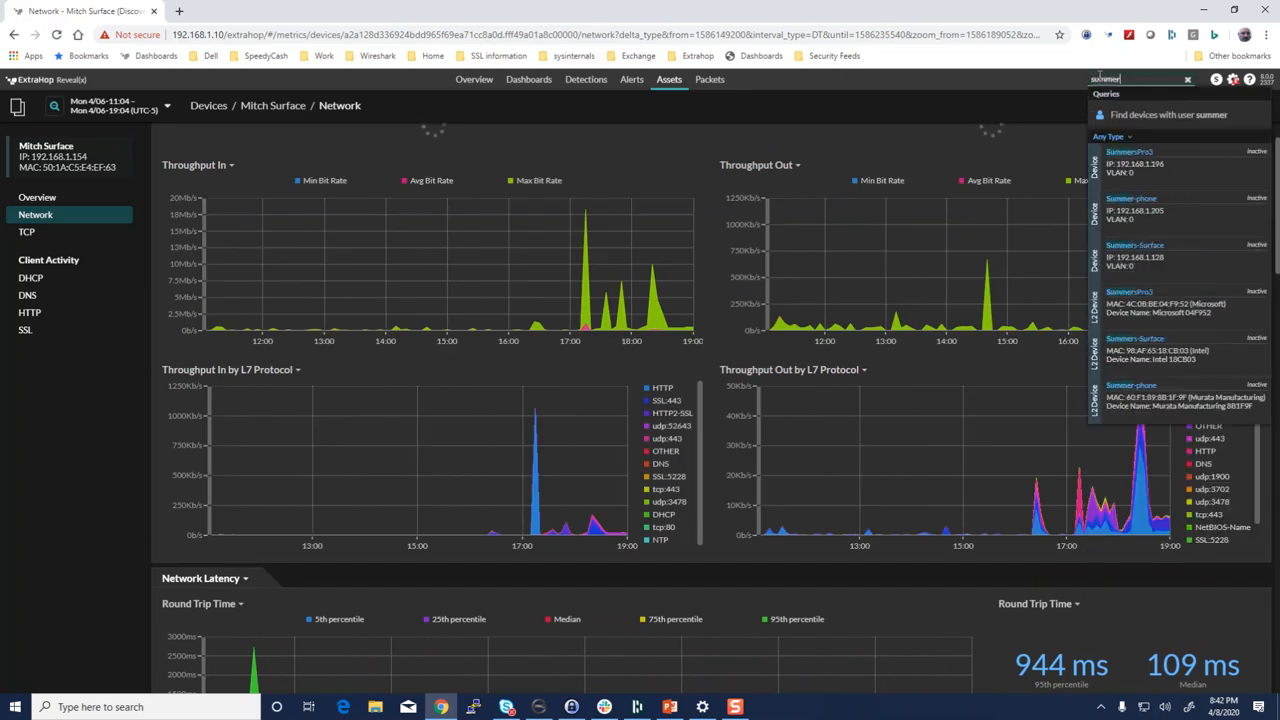
{"action": "left_click", "coordinate": [1120, 251]}
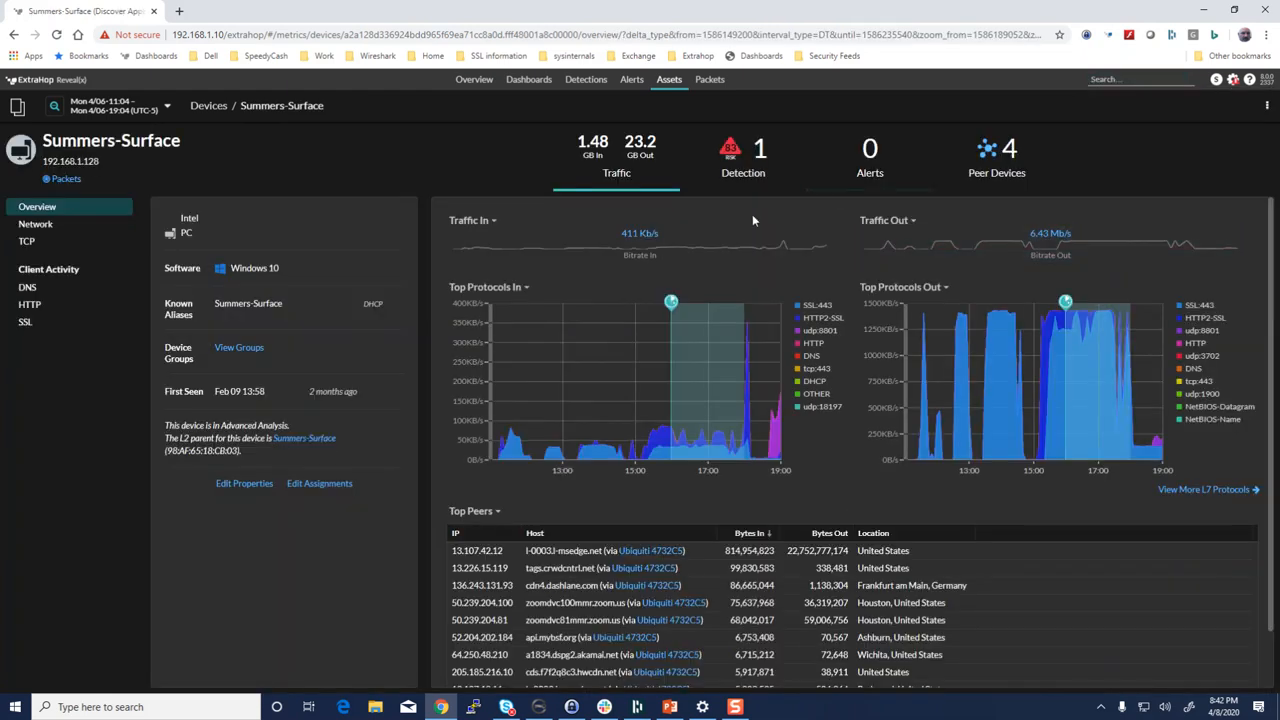
Review the Data Exfiltration detection marked on the Top Protocols In chart and open its offender device.
{"action": "mouse_move", "coordinate": [672, 305]}
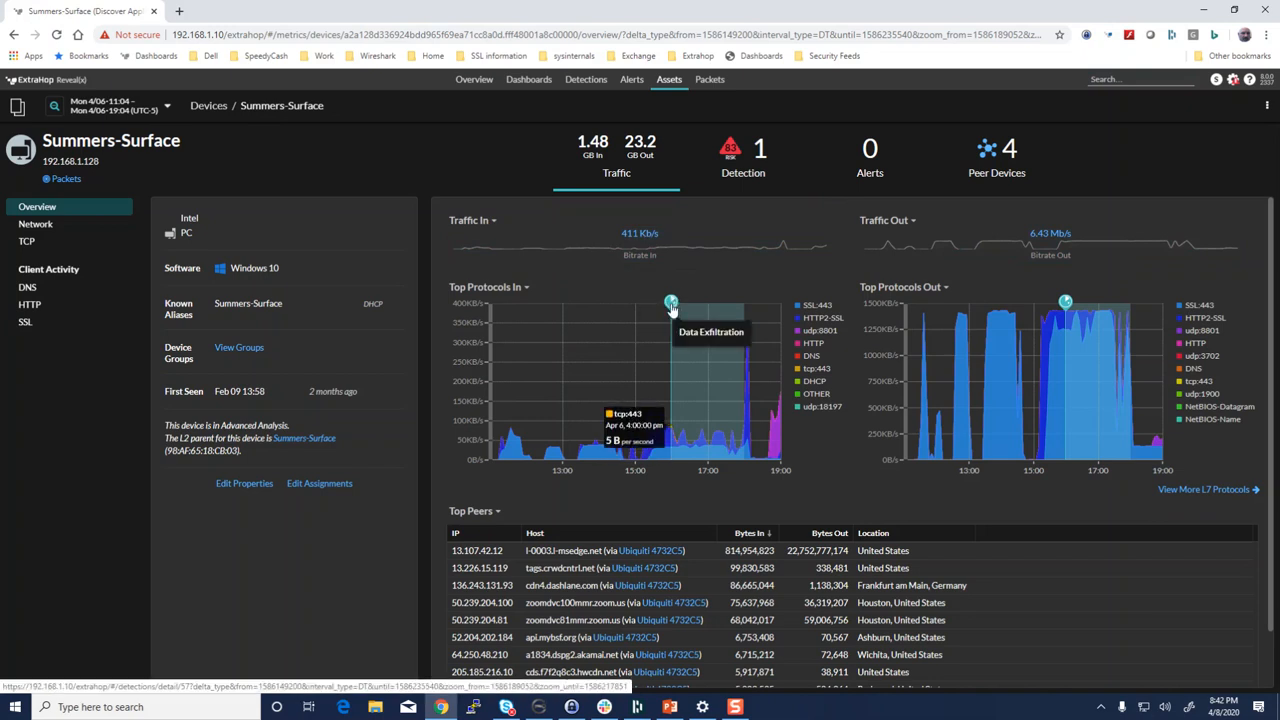
{"action": "left_click", "coordinate": [671, 304]}
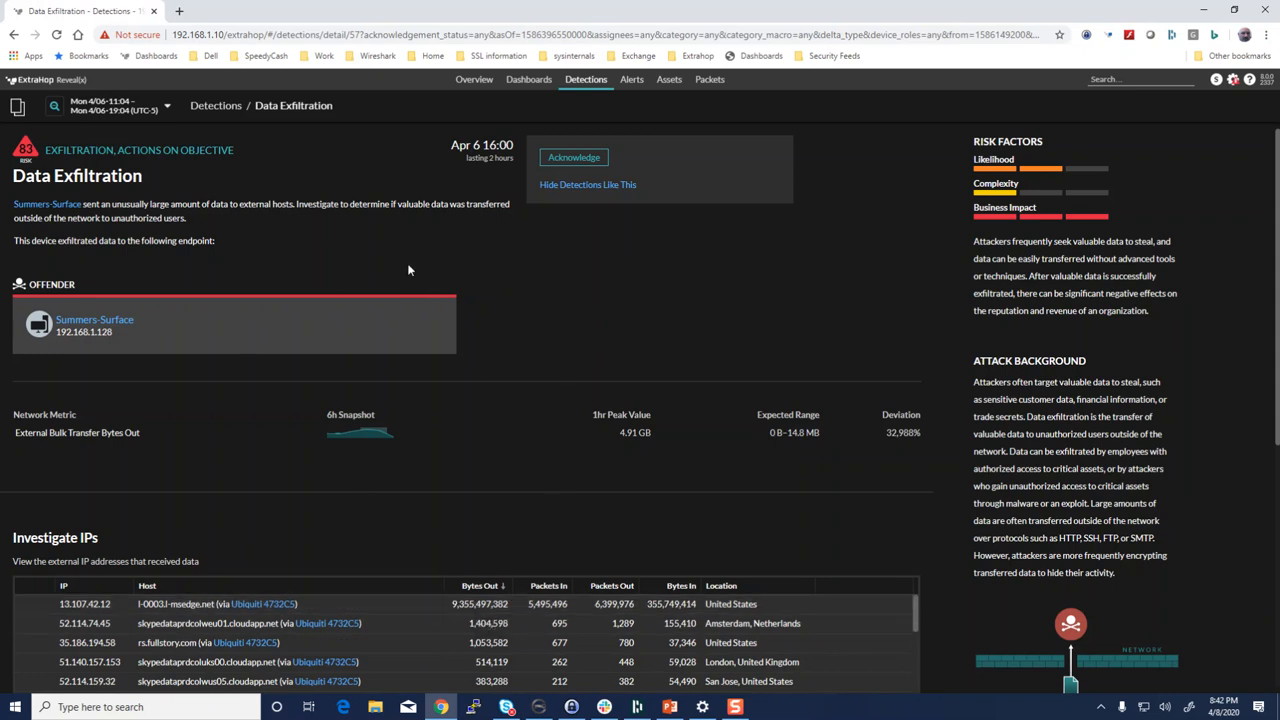
{"action": "left_click", "coordinate": [89, 322]}
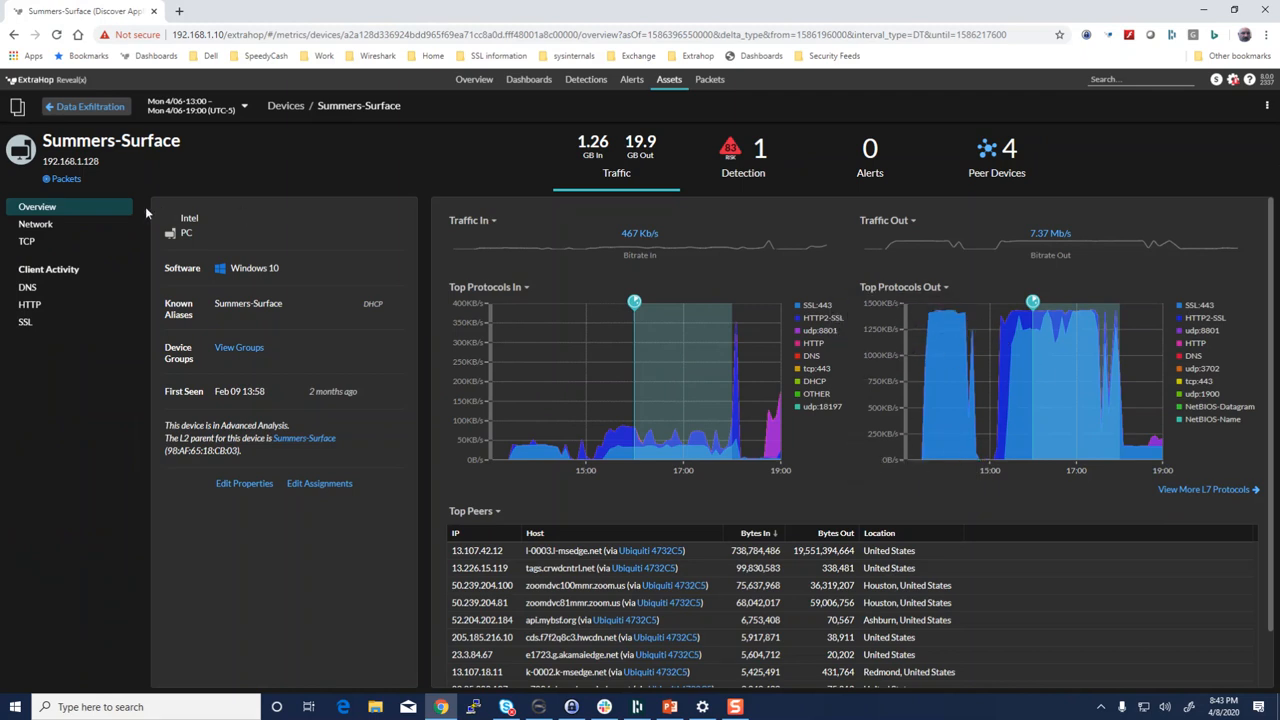
Open the offender device's network metrics and compare Throughput Out by L7 Protocol with Round Trip Time over the same hours.
{"action": "left_click", "coordinate": [35, 226]}
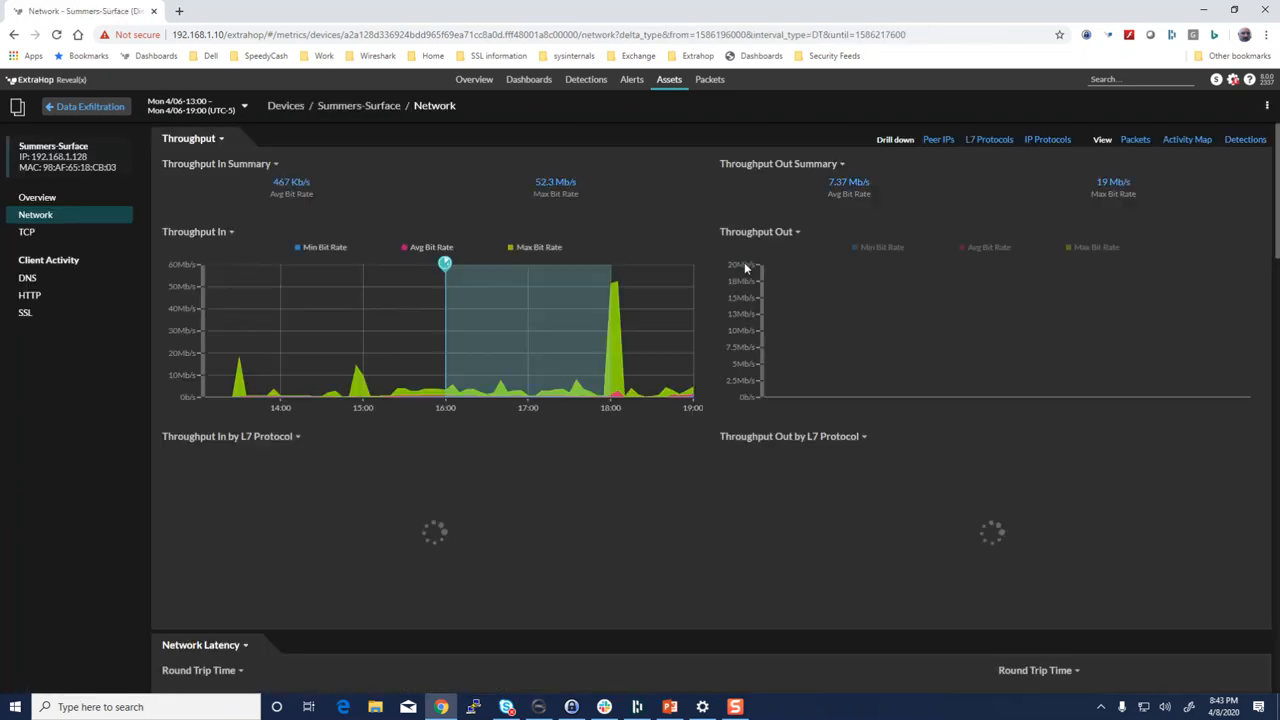
{"action": "scroll", "coordinate": [729, 299], "scroll_direction": "down", "scroll_amount": 3}
{"action": "scroll", "coordinate": [729, 299], "scroll_direction": "down", "scroll_amount": 1}
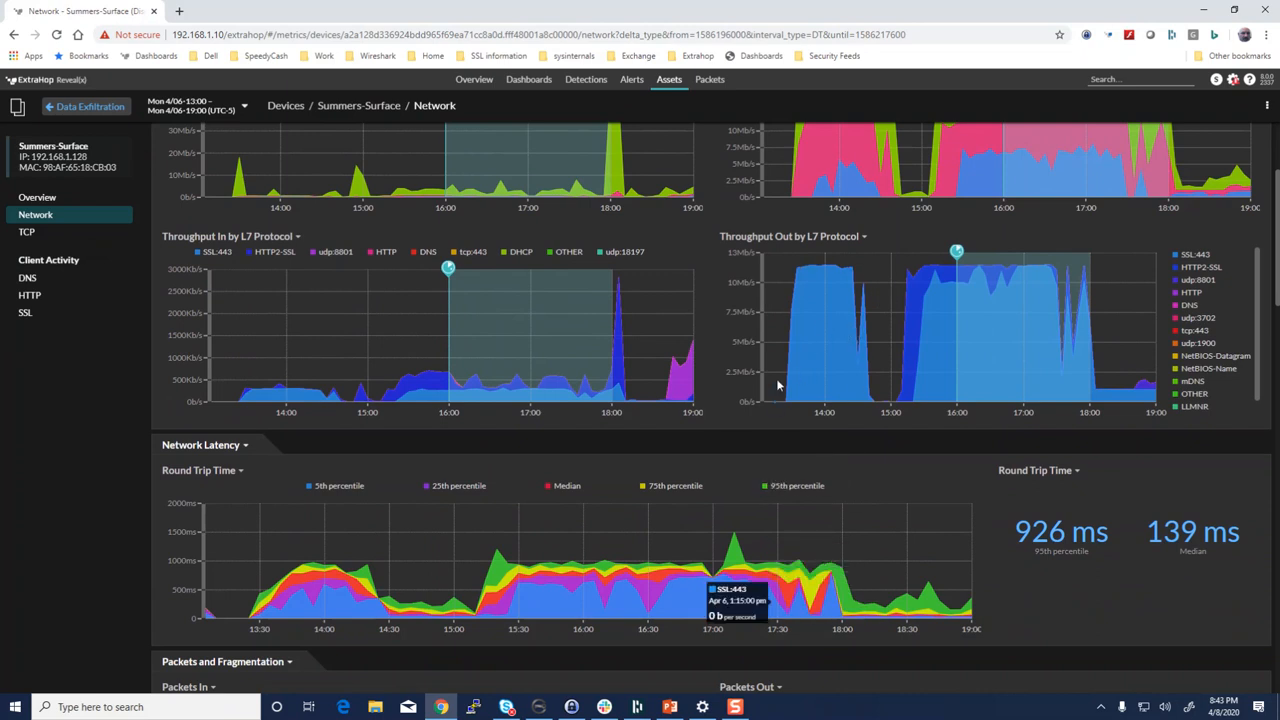
{"action": "scroll", "coordinate": [778, 380], "scroll_direction": "down", "scroll_amount": 2}
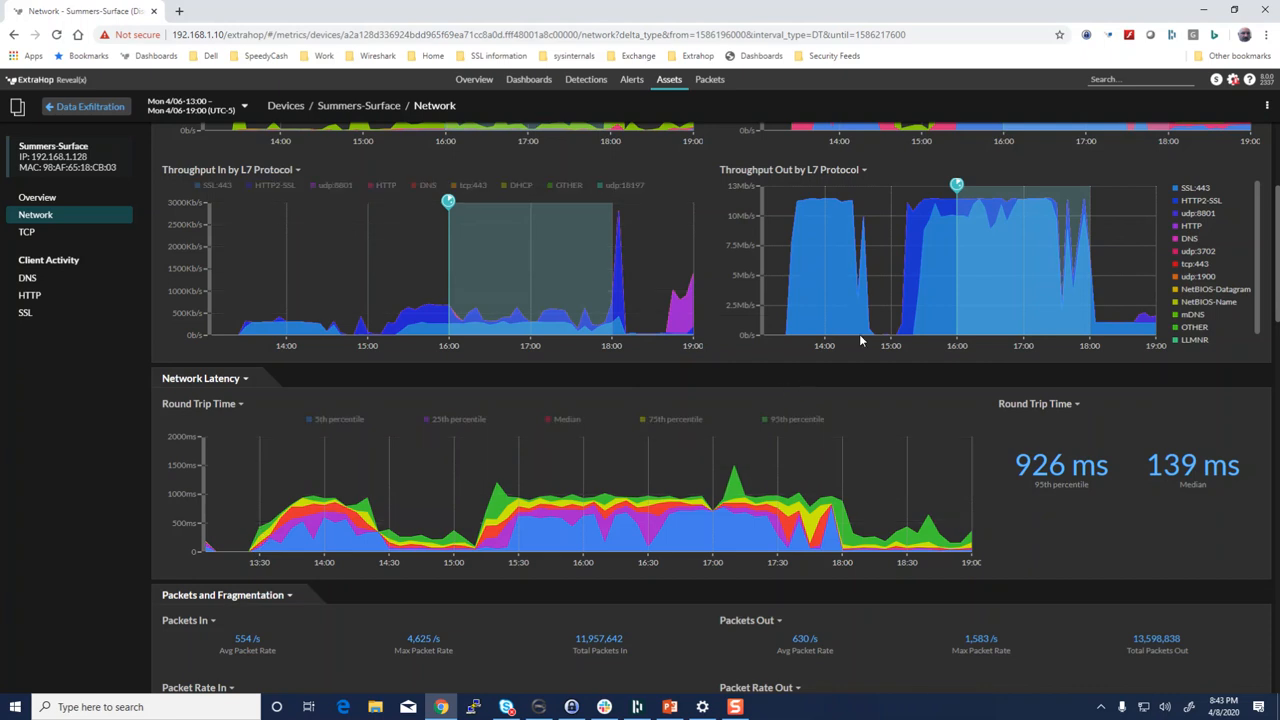
{"action": "mouse_move", "coordinate": [395, 510]}
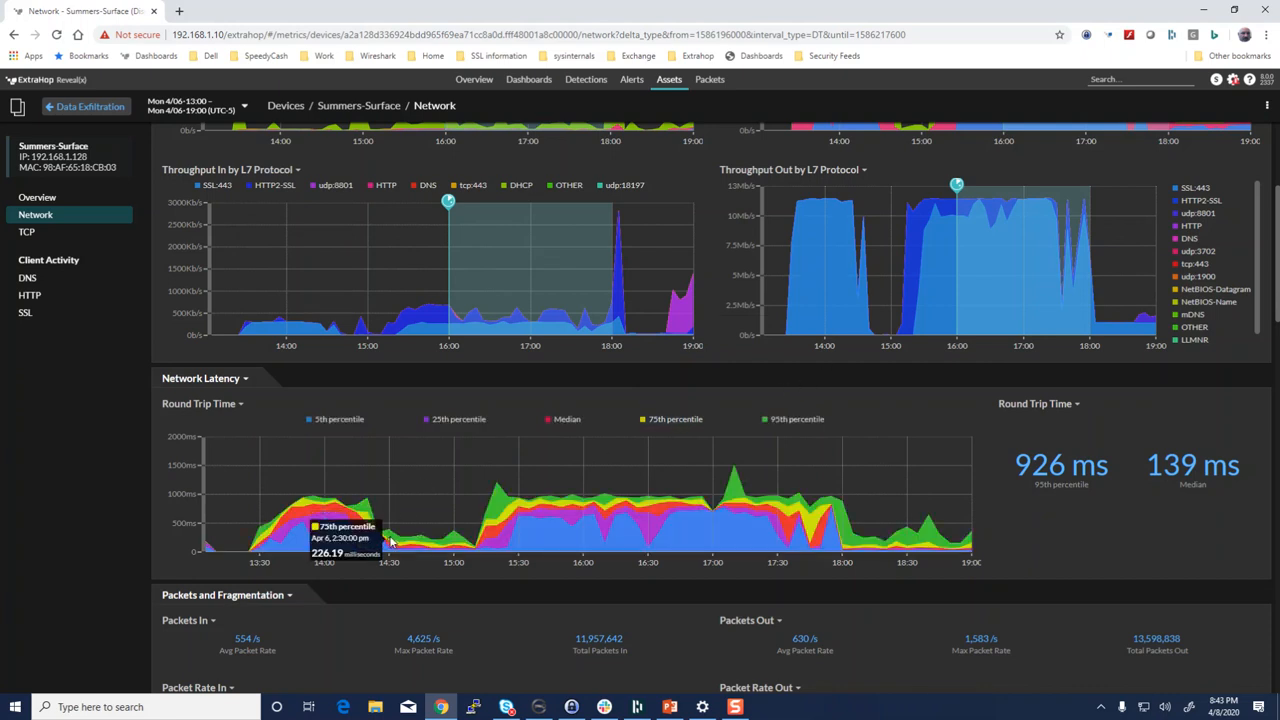
{"action": "mouse_move", "coordinate": [871, 331]}
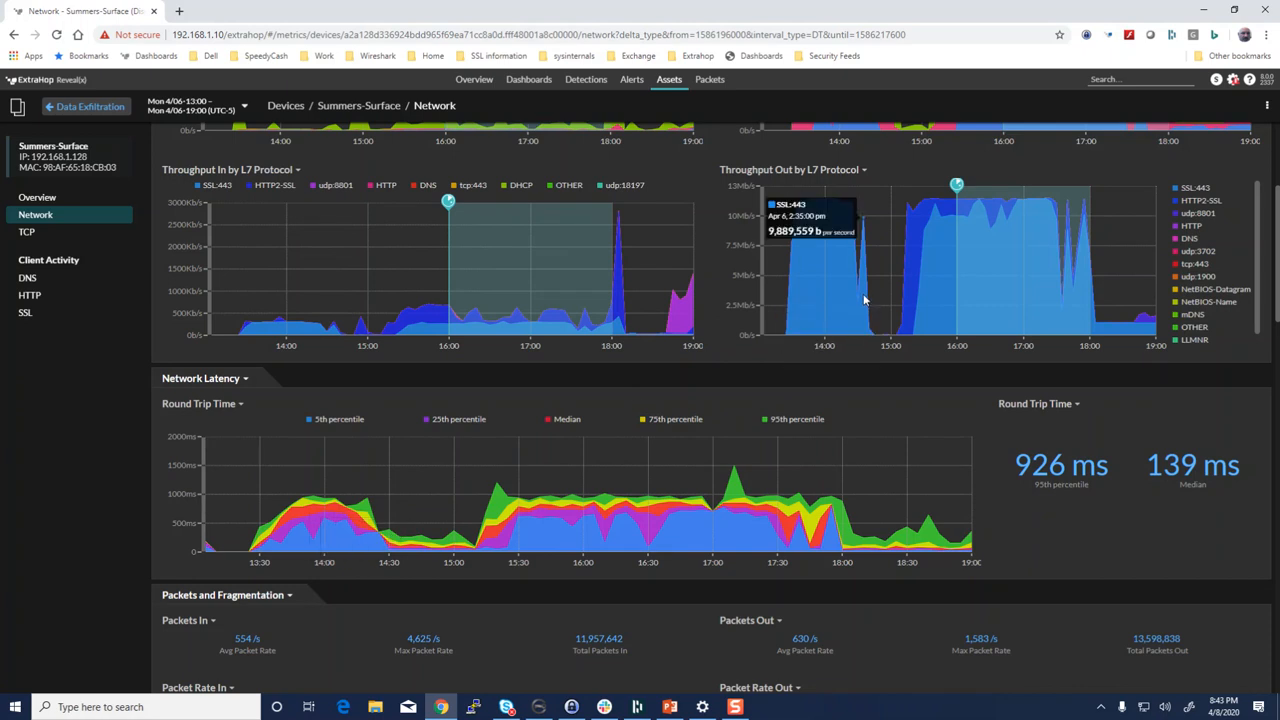
{"action": "mouse_move", "coordinate": [500, 500]}
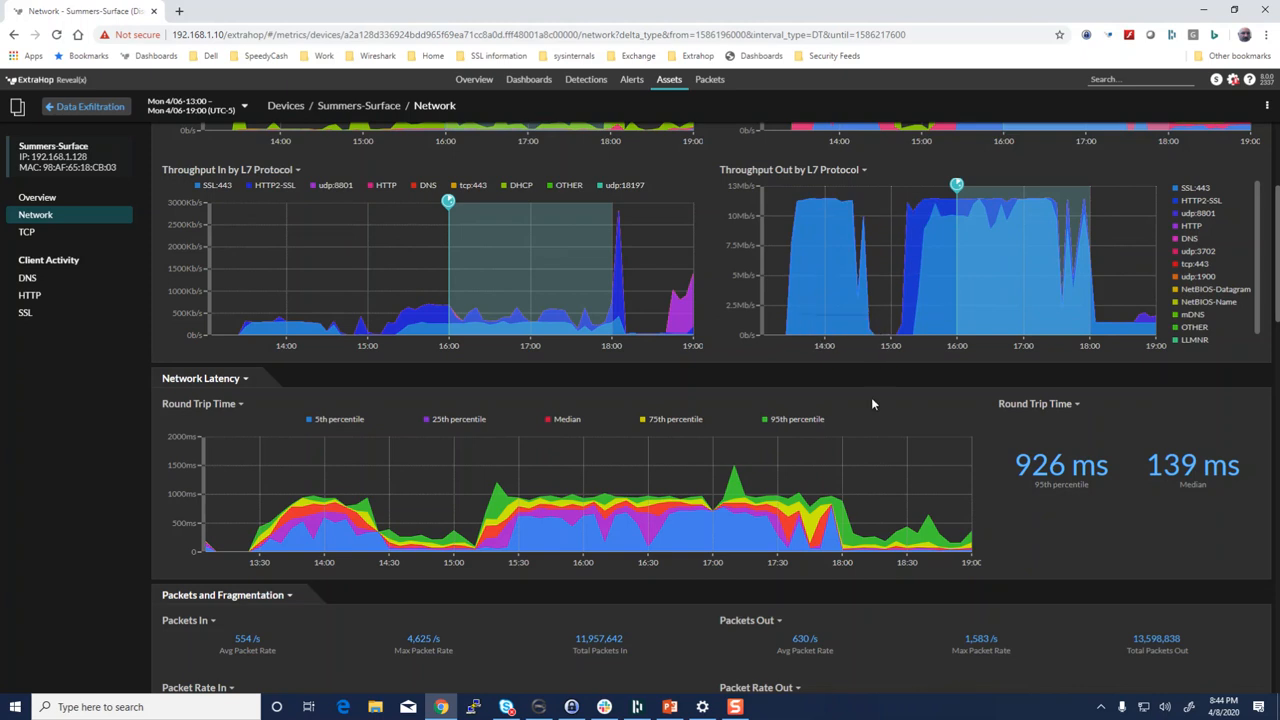
{"action": "mouse_move", "coordinate": [863, 484]}
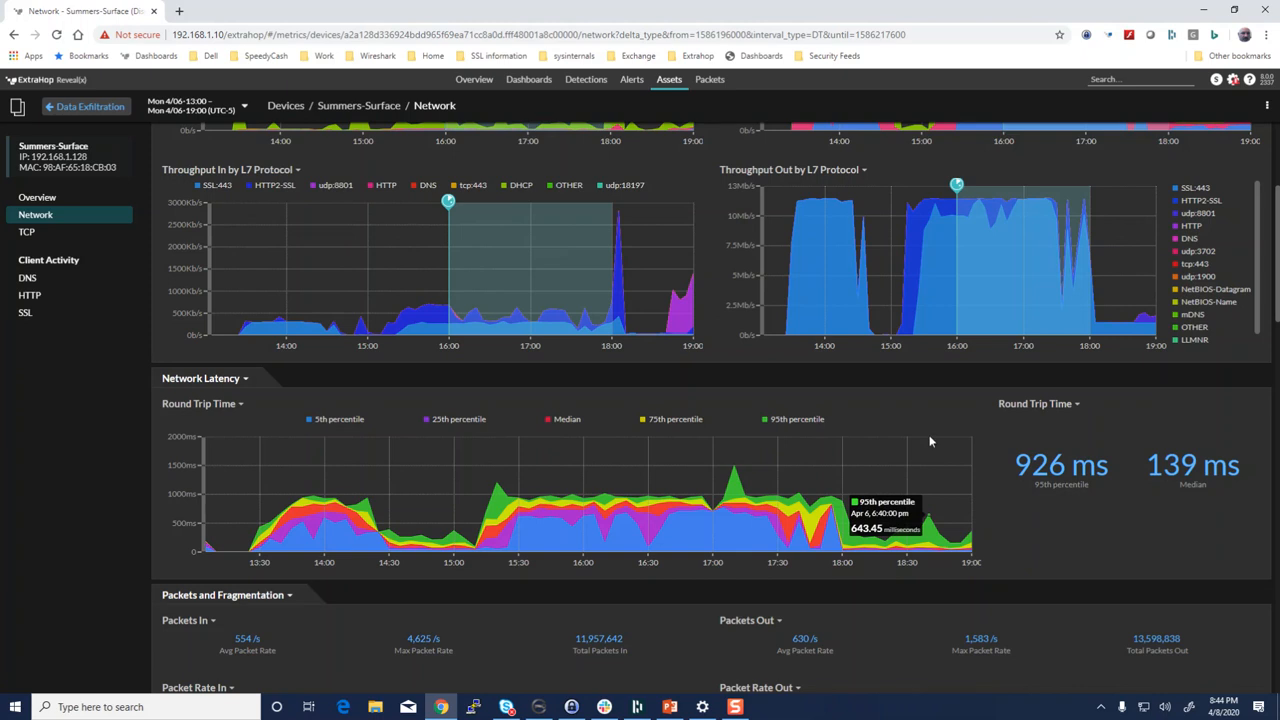
Extend the custom time range on April 6 so it runs from 13:00 to 22:00.
{"action": "left_click", "coordinate": [245, 110]}
{"action": "left_click", "coordinate": [275, 285]}
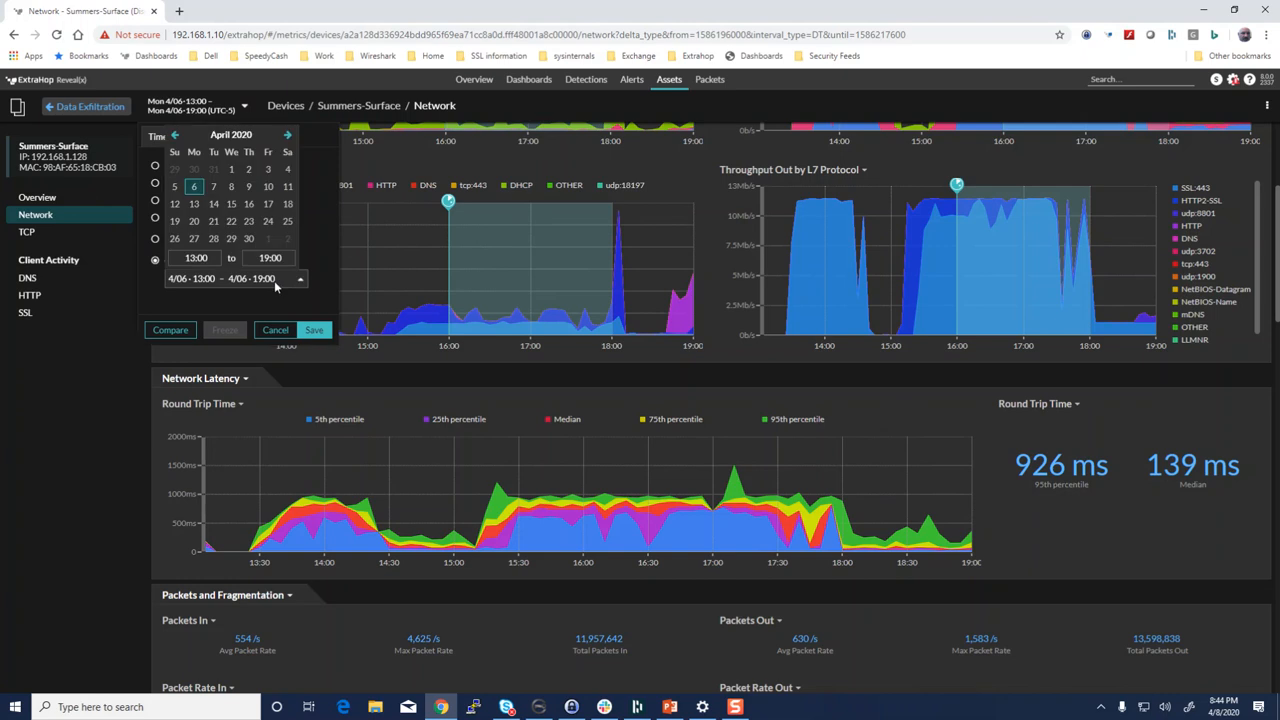
{"action": "left_click", "coordinate": [266, 259]}
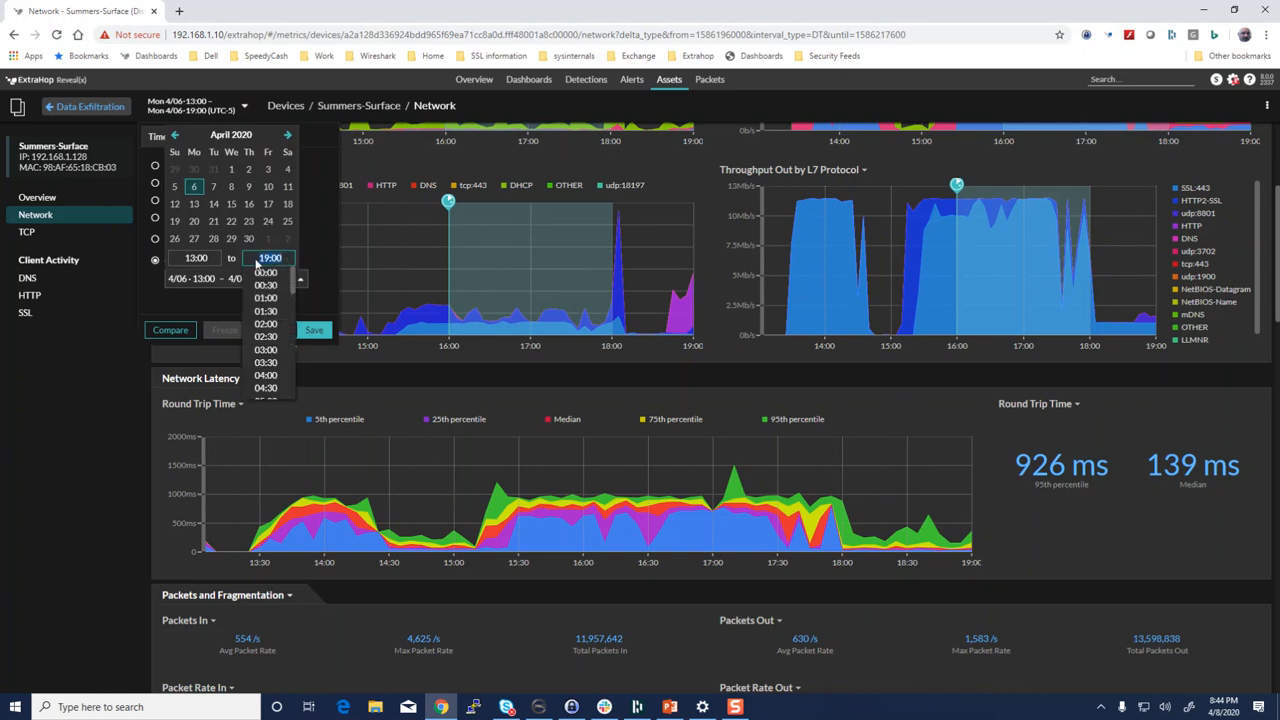
{"action": "type", "text": "2200"}
{"action": "key", "text": "Return"}
{"action": "left_click", "coordinate": [314, 330]}
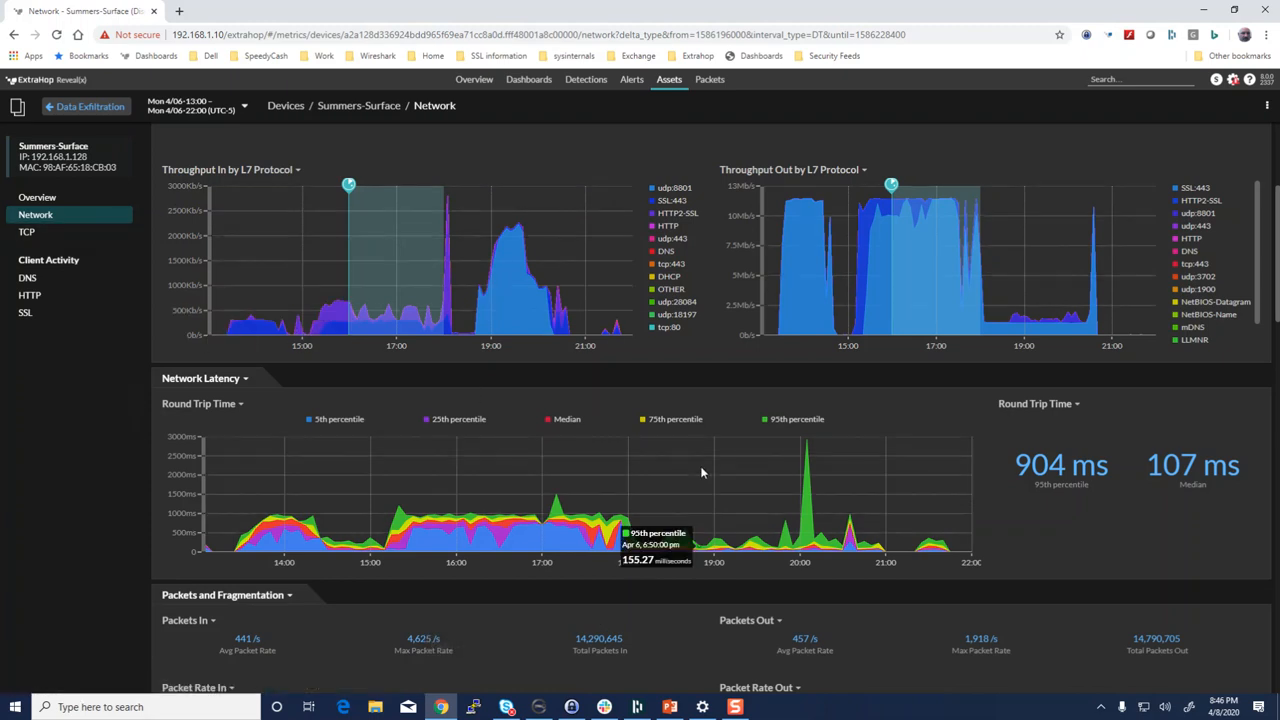
Examine the device's packet rates, packet types, DSCP types, frame sizes, IP protocols and ICMP types for the extended range.
{"action": "scroll", "coordinate": [701, 472], "scroll_direction": "down", "scroll_amount": 3}
{"action": "scroll", "coordinate": [701, 472], "scroll_direction": "down", "scroll_amount": 3}
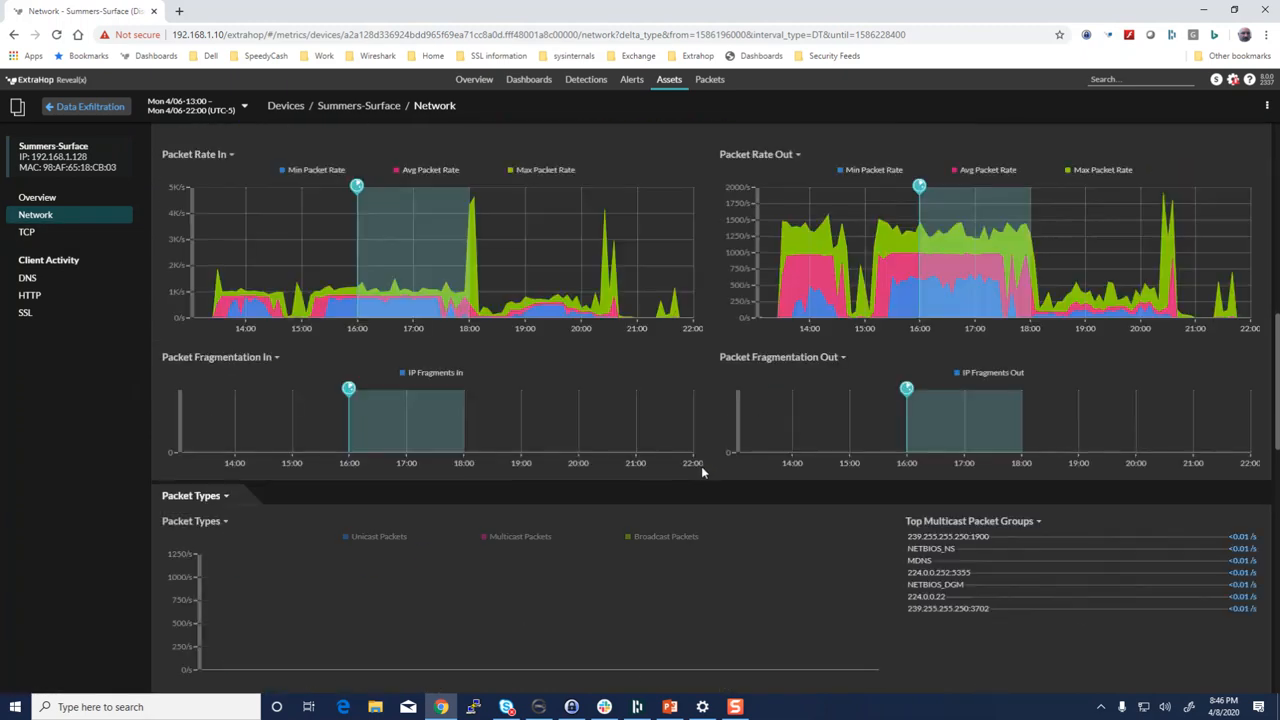
{"action": "scroll", "coordinate": [701, 472], "scroll_direction": "down", "scroll_amount": 4}
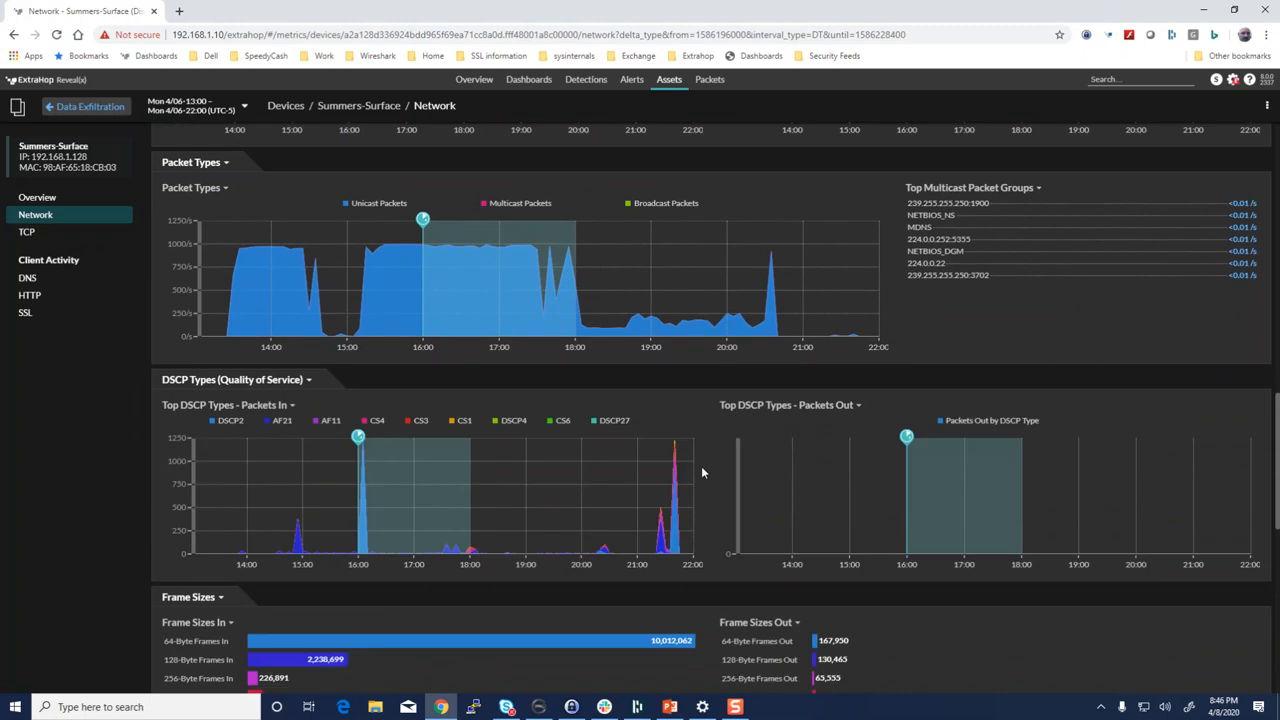
{"action": "scroll", "coordinate": [702, 472], "scroll_direction": "down", "scroll_amount": 2}
{"action": "scroll", "coordinate": [702, 472], "scroll_direction": "down", "scroll_amount": 5}
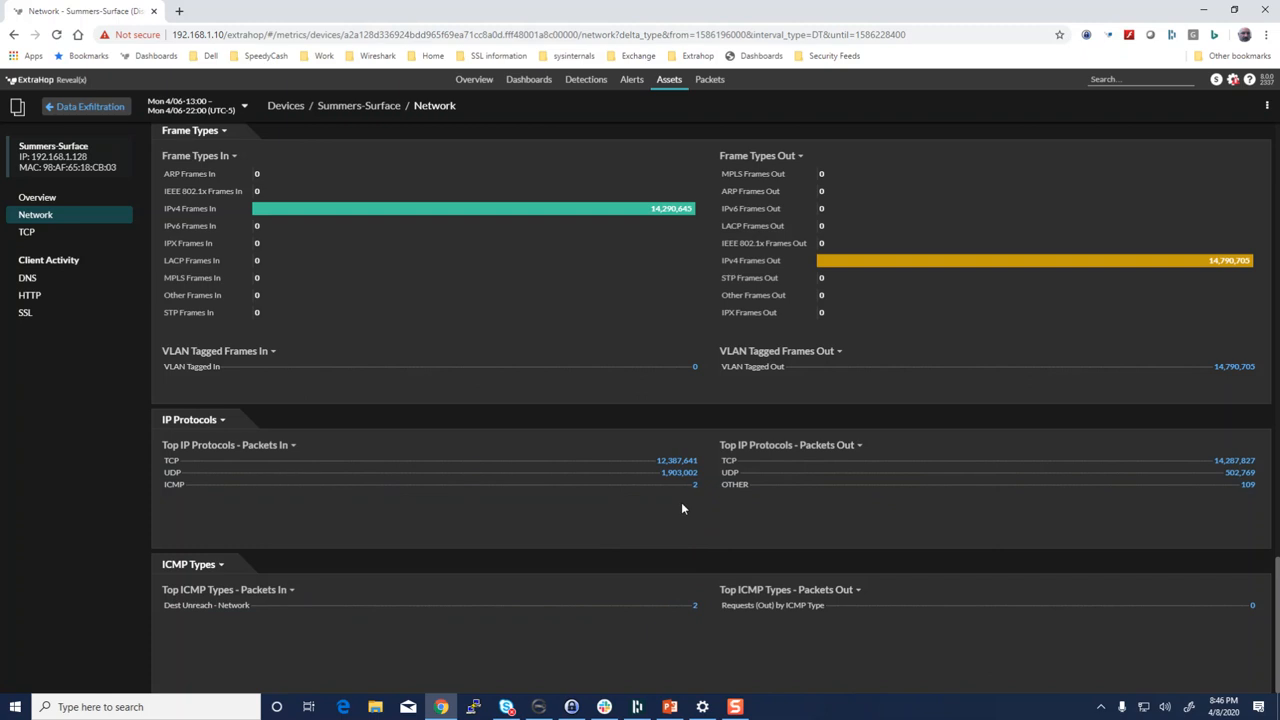
{"action": "scroll", "coordinate": [681, 502], "scroll_direction": "up", "scroll_amount": 2}
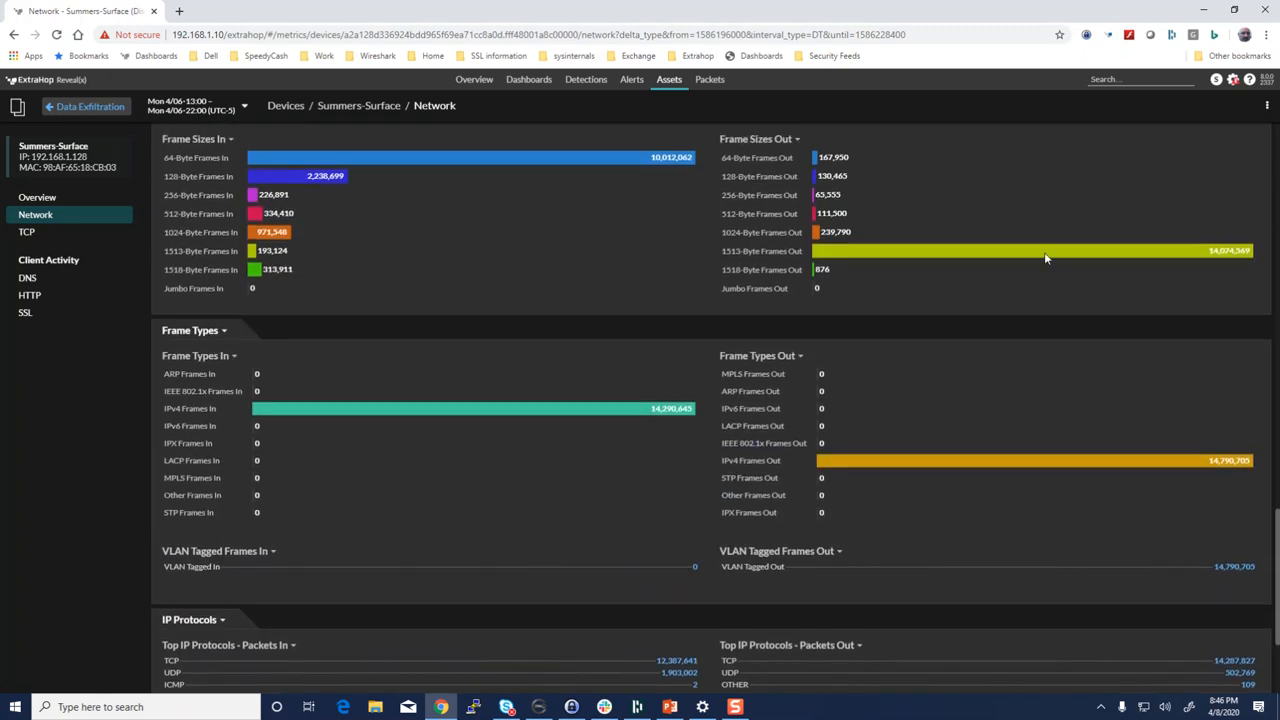
Search for another user's devices by first name, open the Surface at 192.168.1.154, and view its network metrics through ICMP Types.
{"action": "left_click", "coordinate": [1102, 80]}
{"action": "type", "text": "mitch"}
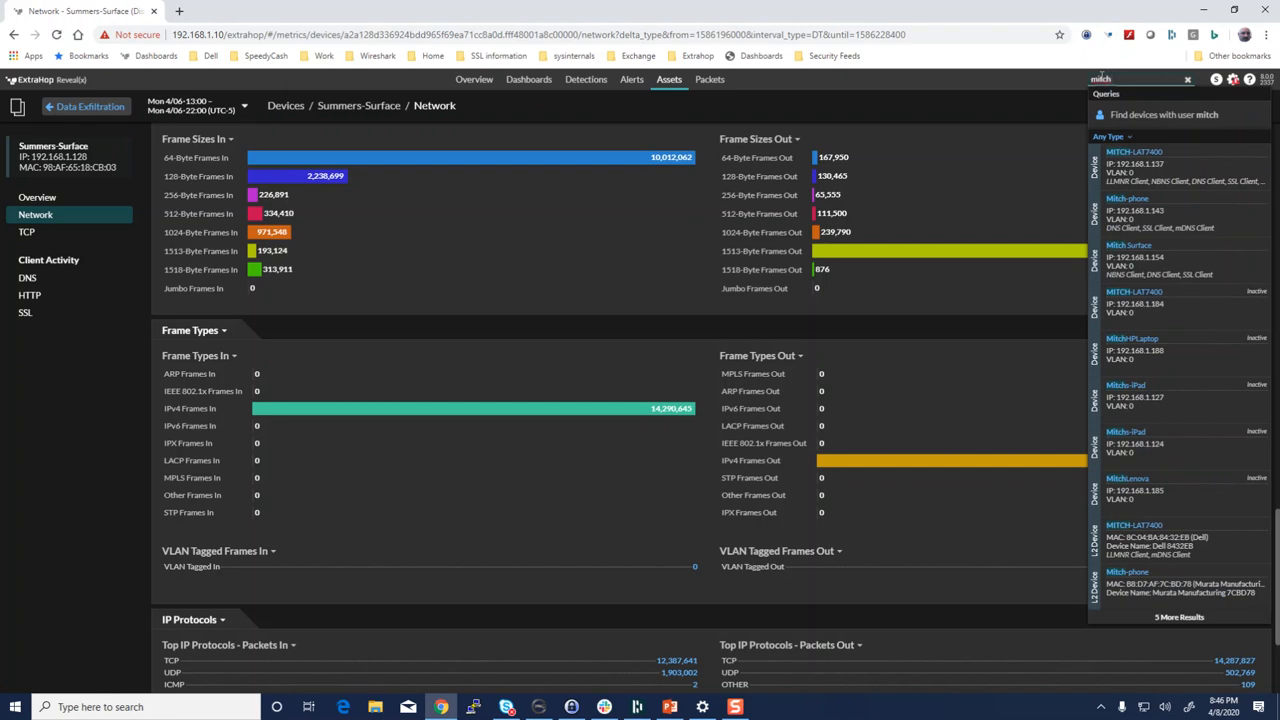
{"action": "left_click", "coordinate": [1112, 249]}
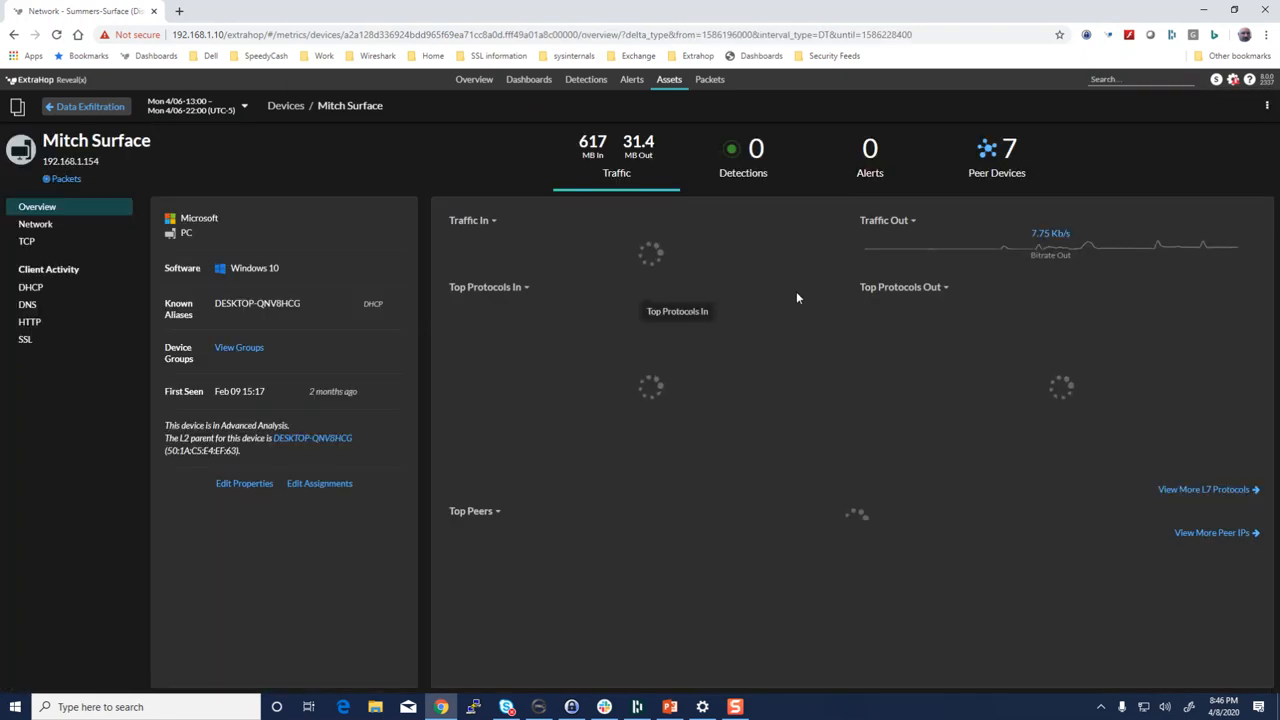
{"action": "left_click", "coordinate": [40, 228]}
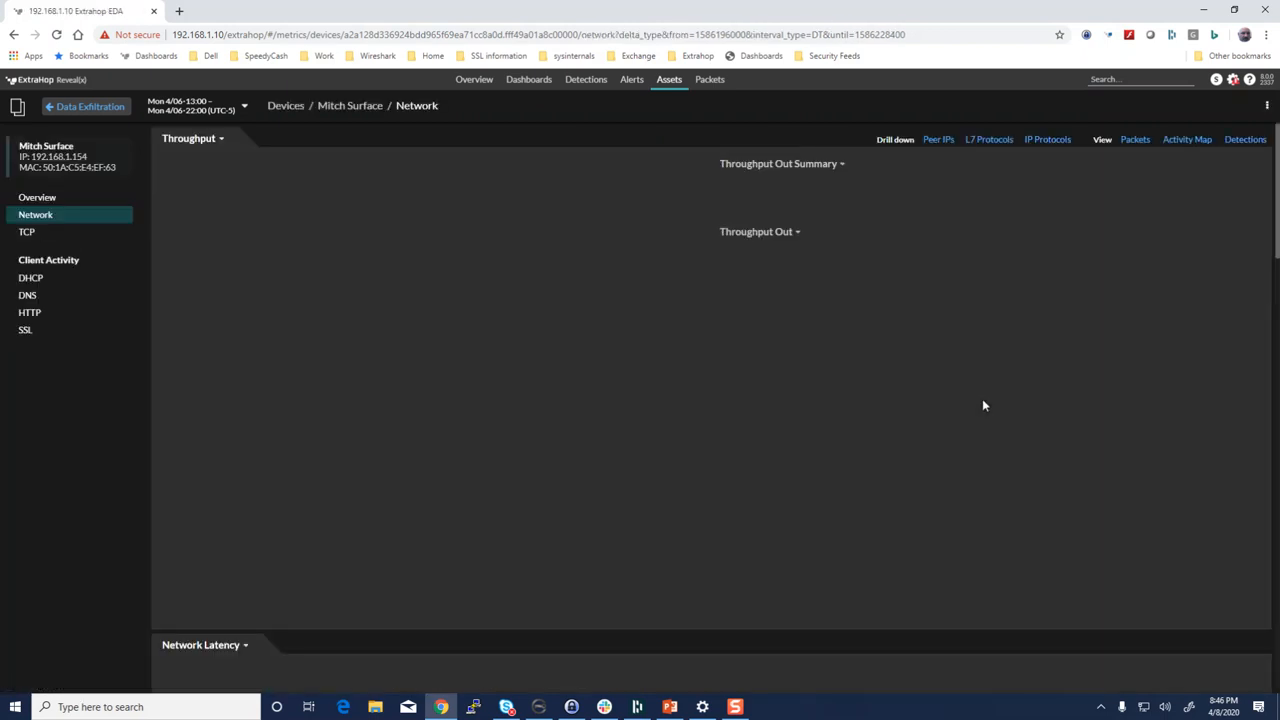
{"action": "scroll", "coordinate": [838, 418], "scroll_direction": "down", "scroll_amount": 6}
{"action": "scroll", "coordinate": [834, 422], "scroll_direction": "down", "scroll_amount": 7}
{"action": "scroll", "coordinate": [834, 422], "scroll_direction": "down", "scroll_amount": 6}
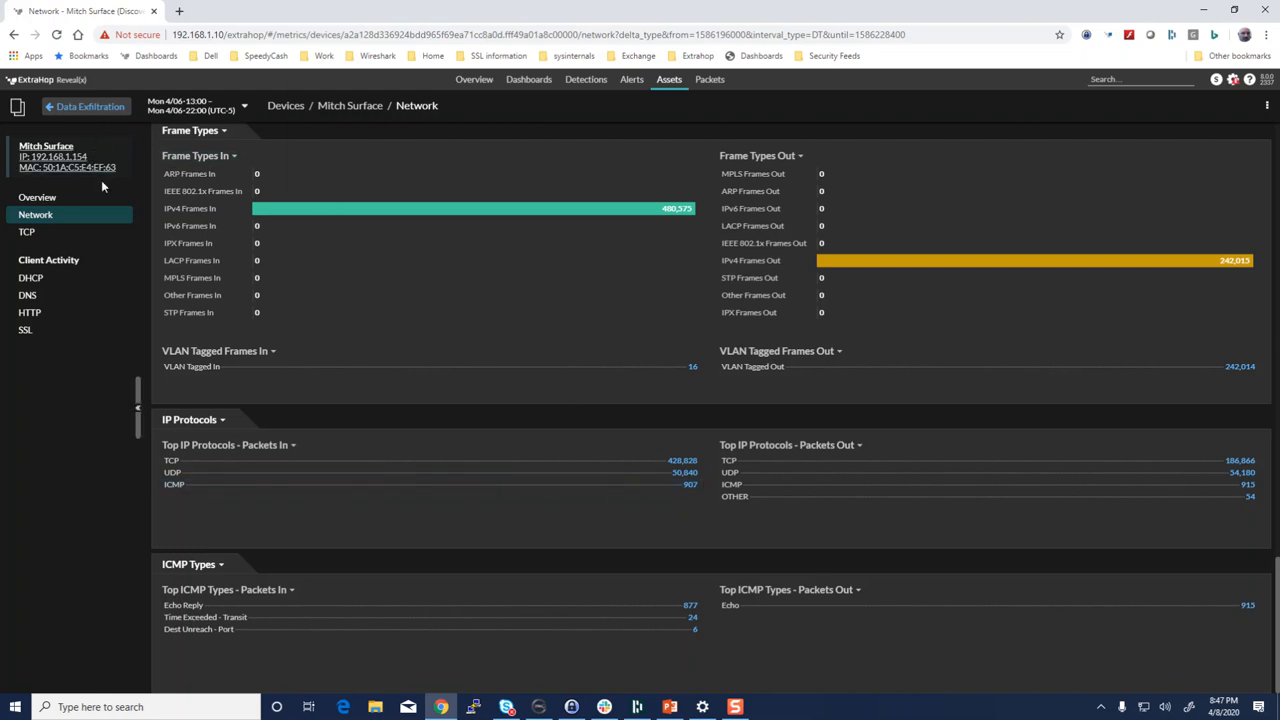
Change the custom time range to April 7, 13:00 to 22:00, and drill down by IP into the incoming ICMP packets.
{"action": "left_click", "coordinate": [236, 115]}
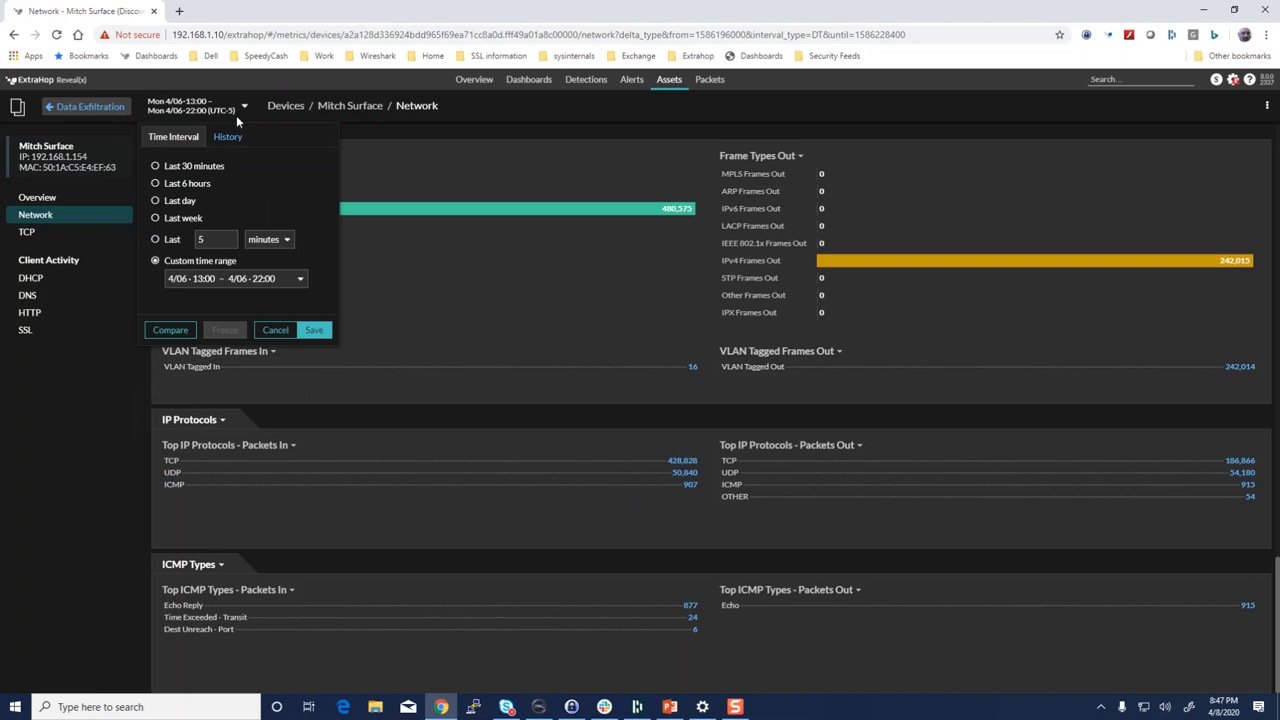
{"action": "left_click", "coordinate": [212, 279]}
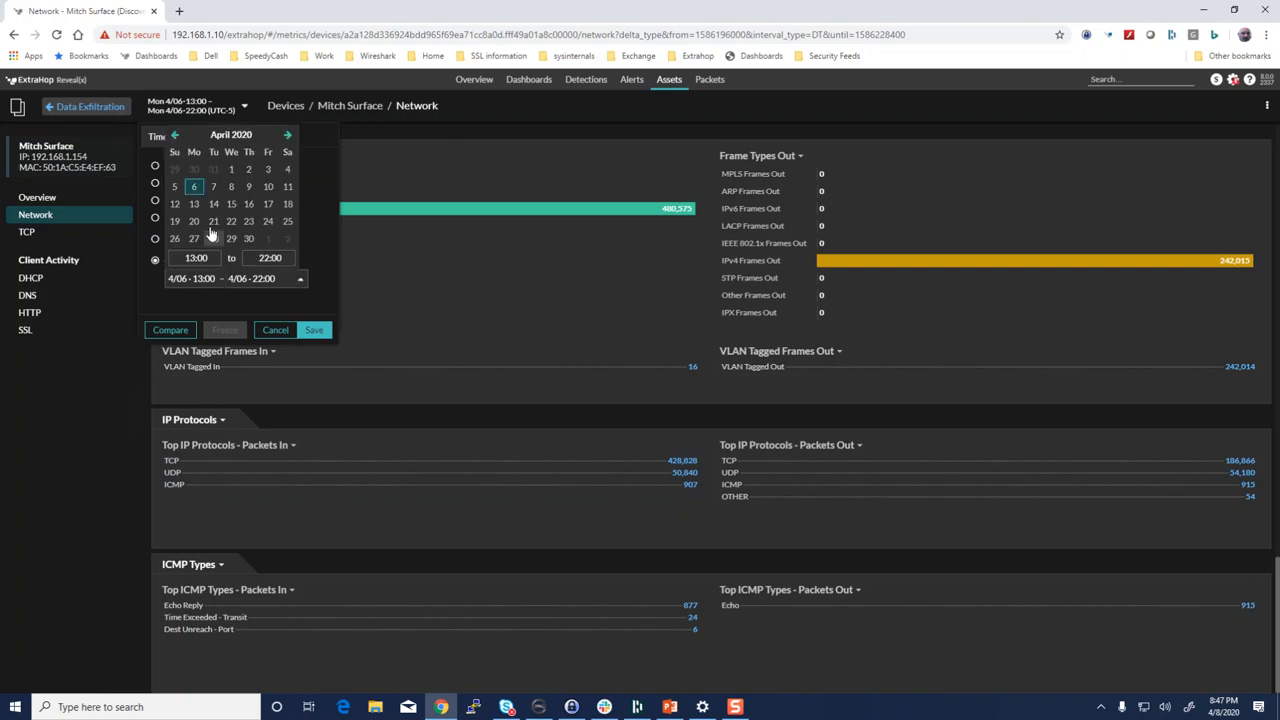
{"action": "left_click", "coordinate": [213, 186]}
{"action": "left_click", "coordinate": [310, 331]}
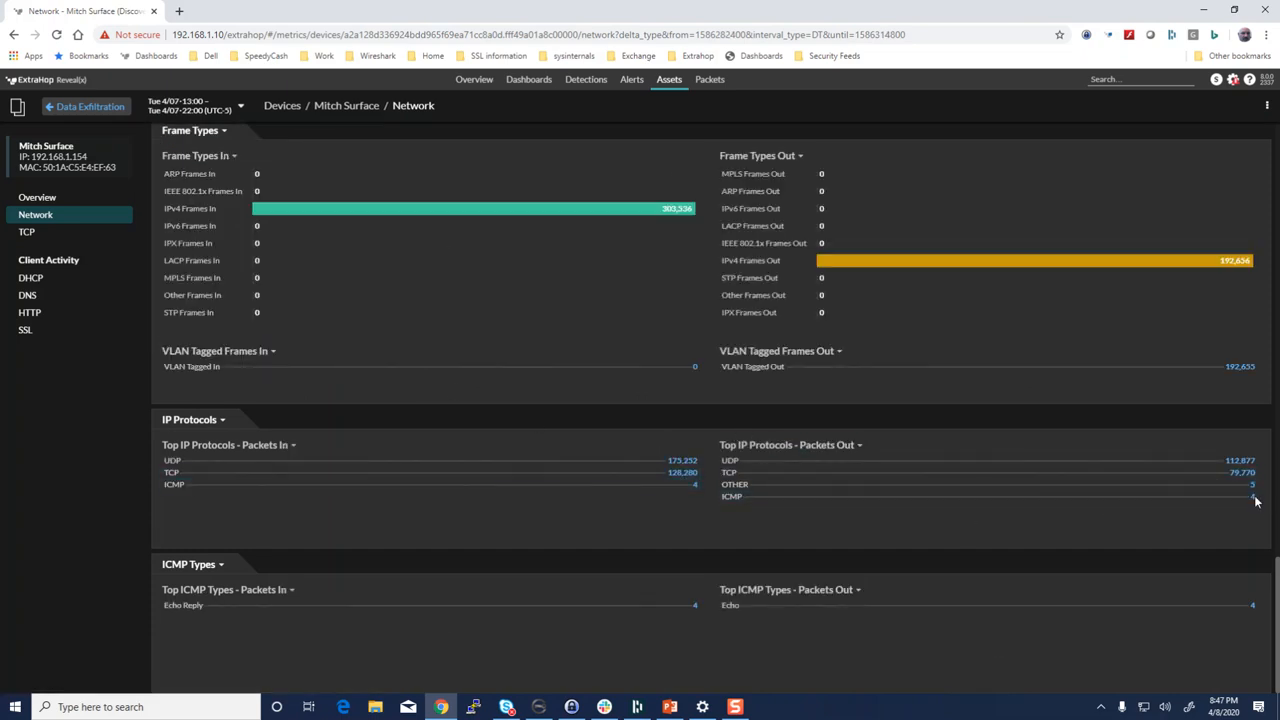
{"action": "left_click", "coordinate": [694, 486]}
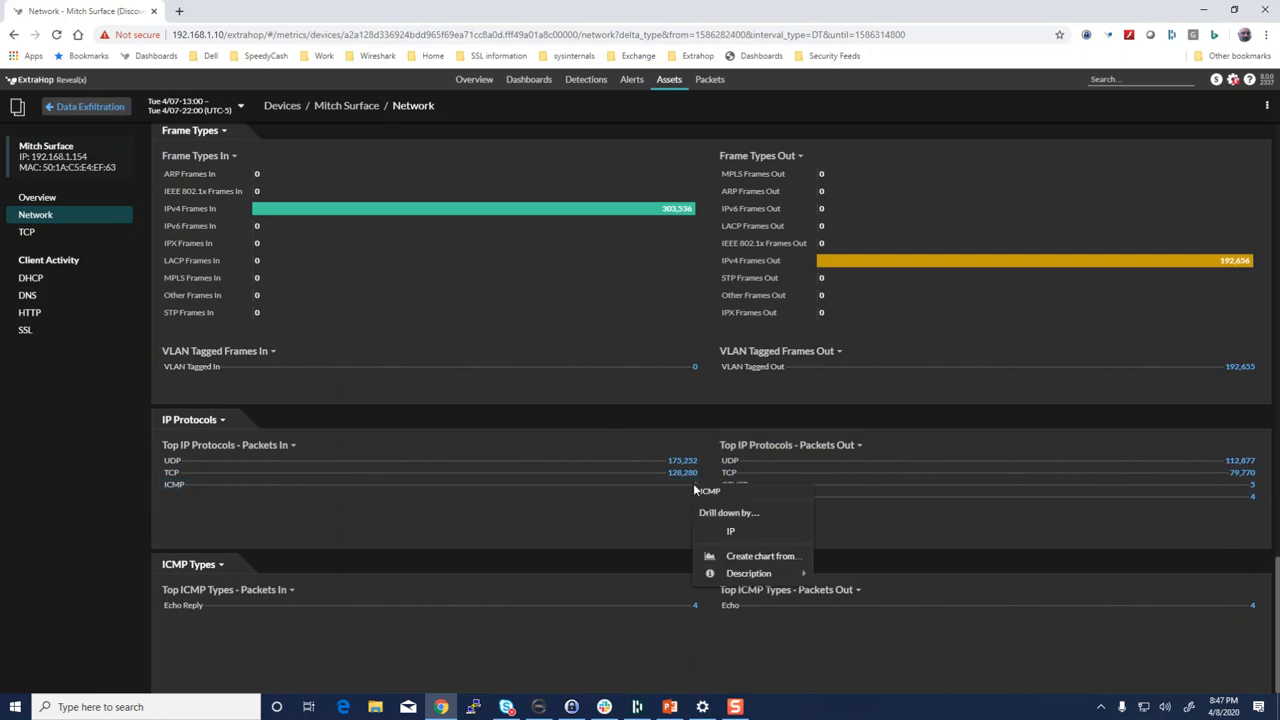
{"action": "left_click", "coordinate": [731, 531]}
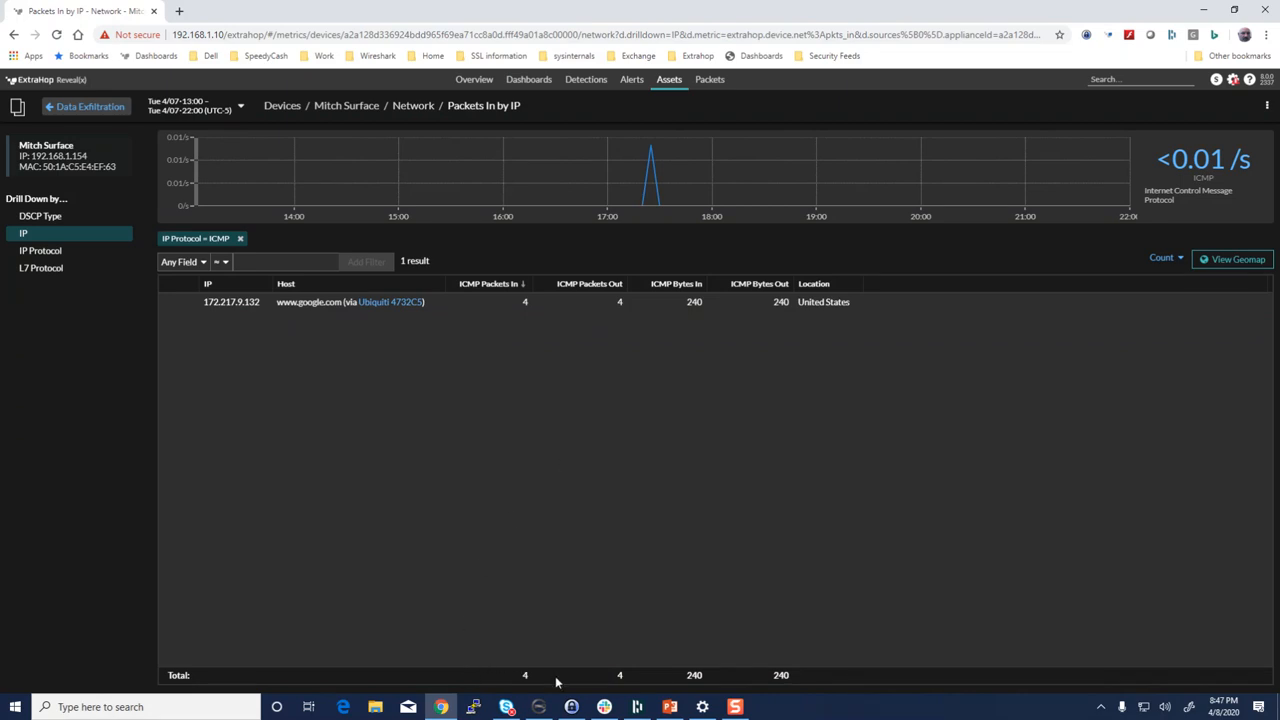
{"action": "left_click", "coordinate": [150, 707]}
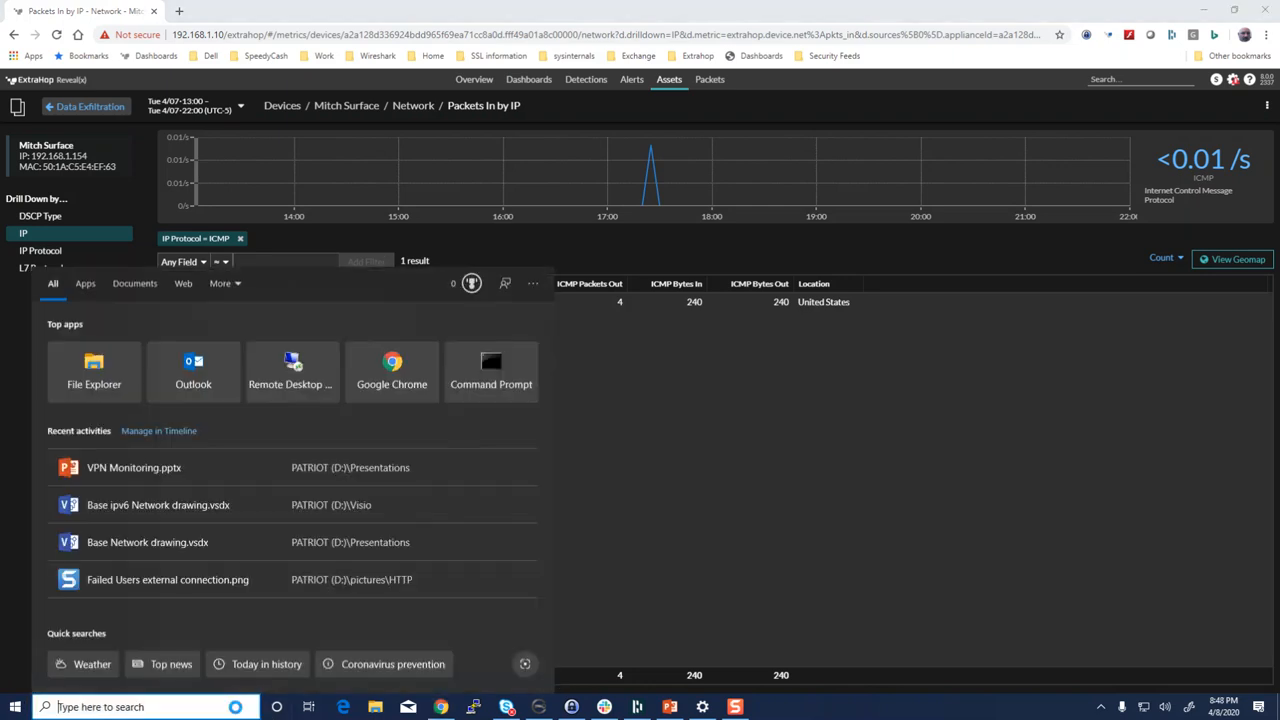
{"action": "type", "text": "cmd"}
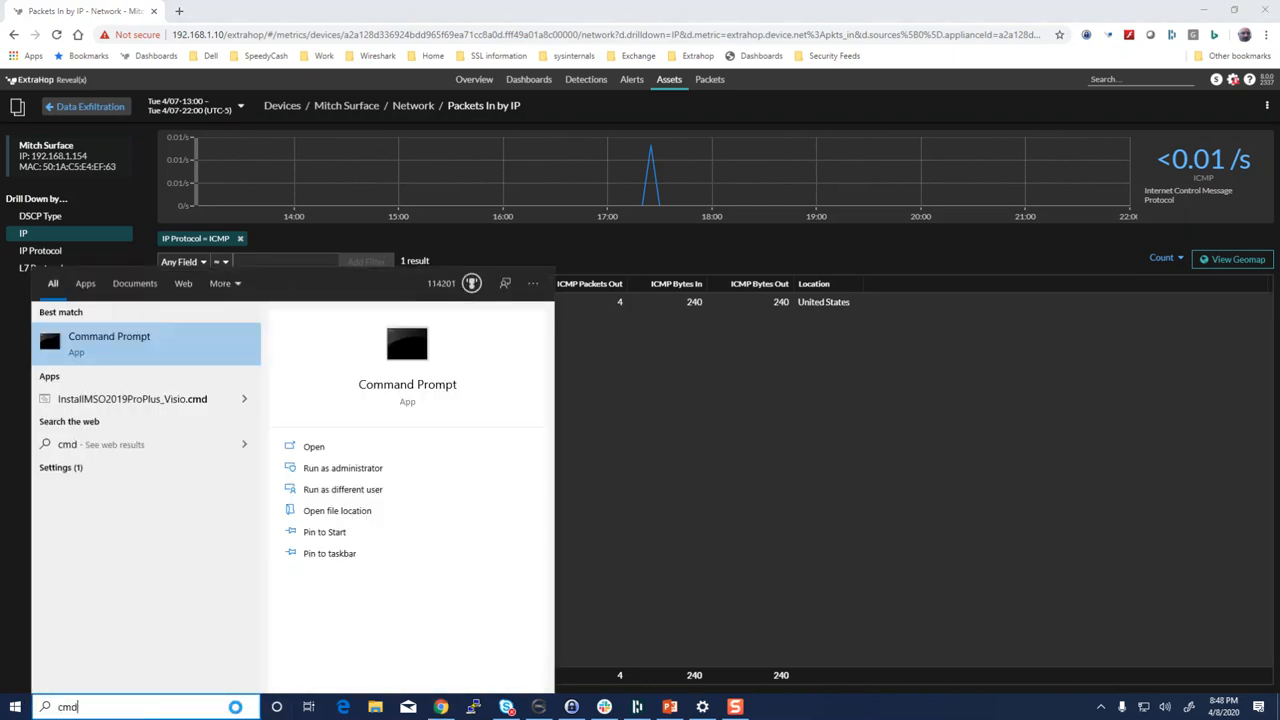
{"action": "key", "text": "Return"}
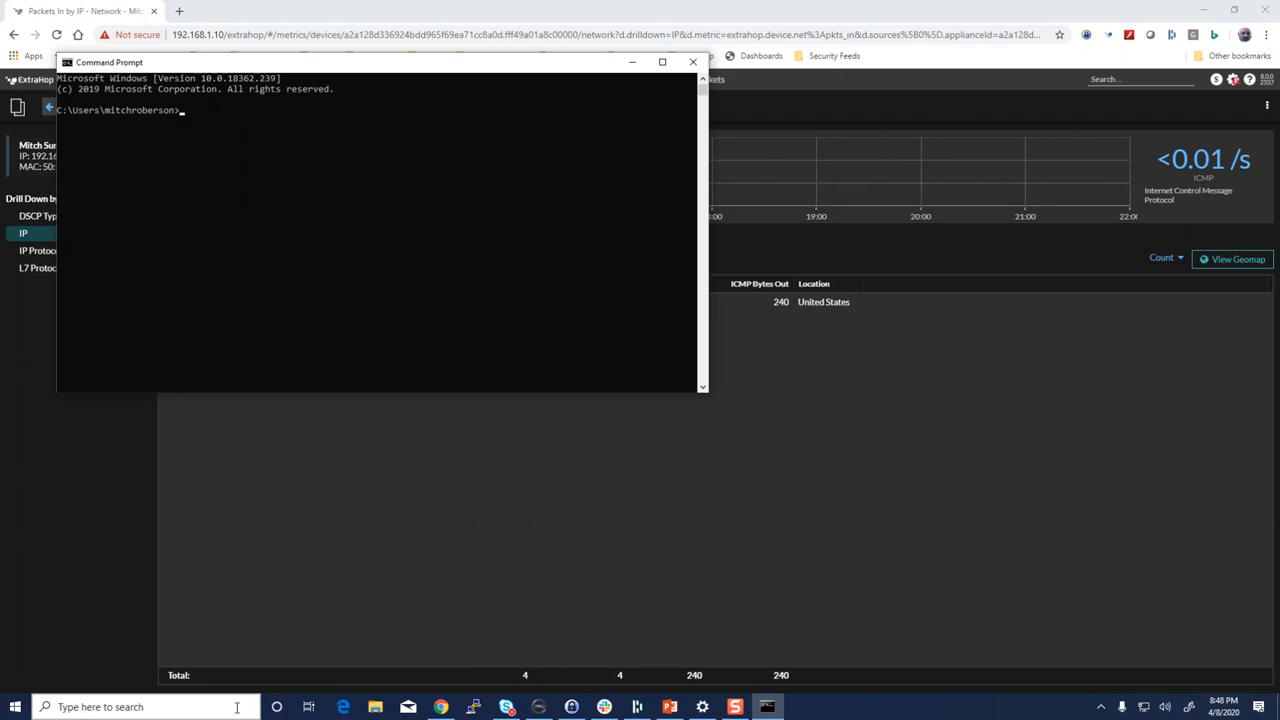
{"action": "type", "text": "ping www.google.com"}
{"action": "key", "text": "Return"}
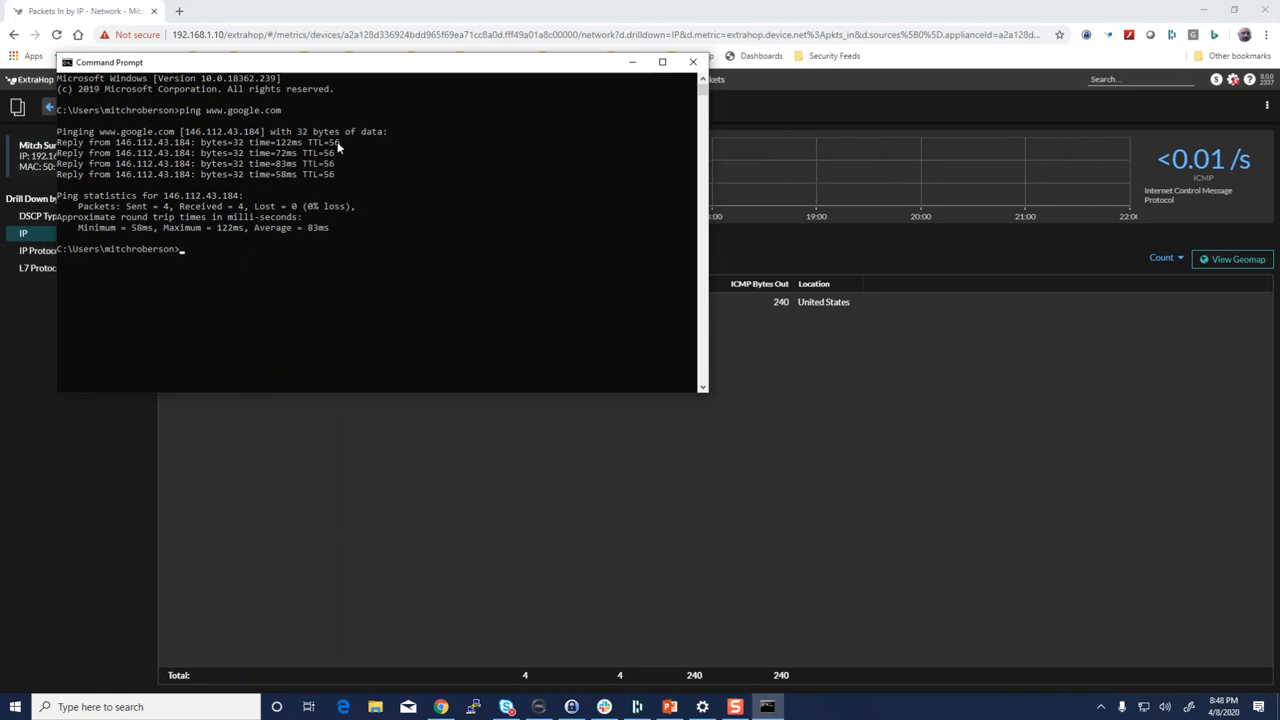
{"action": "left_click", "coordinate": [251, 251]}
{"action": "key", "text": "Escape"}
{"action": "key", "text": "Up"}
{"action": "type", "text": "-l 1480"}
{"action": "key", "text": "Return"}
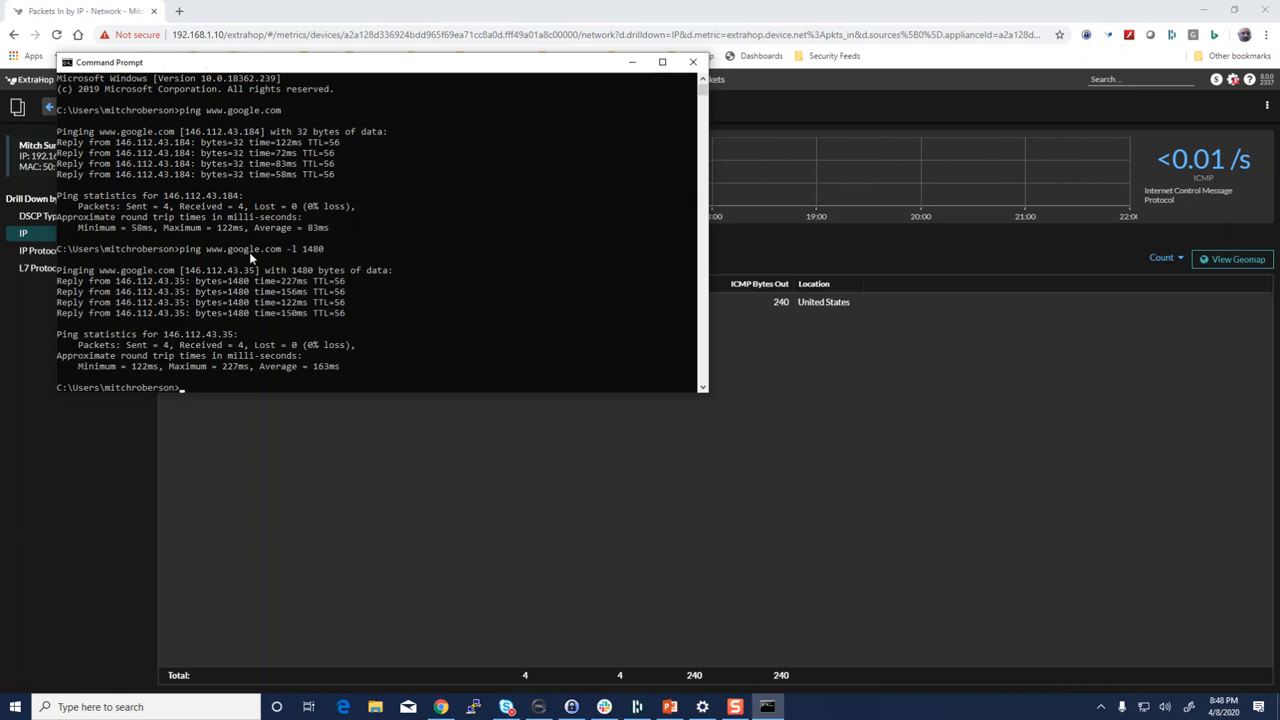
Run the 1480-byte ping continuously with the -t option, and stop it after several replies.
{"action": "key", "text": "Up"}
{"action": "type", "text": "-t"}
{"action": "key", "text": "Return"}
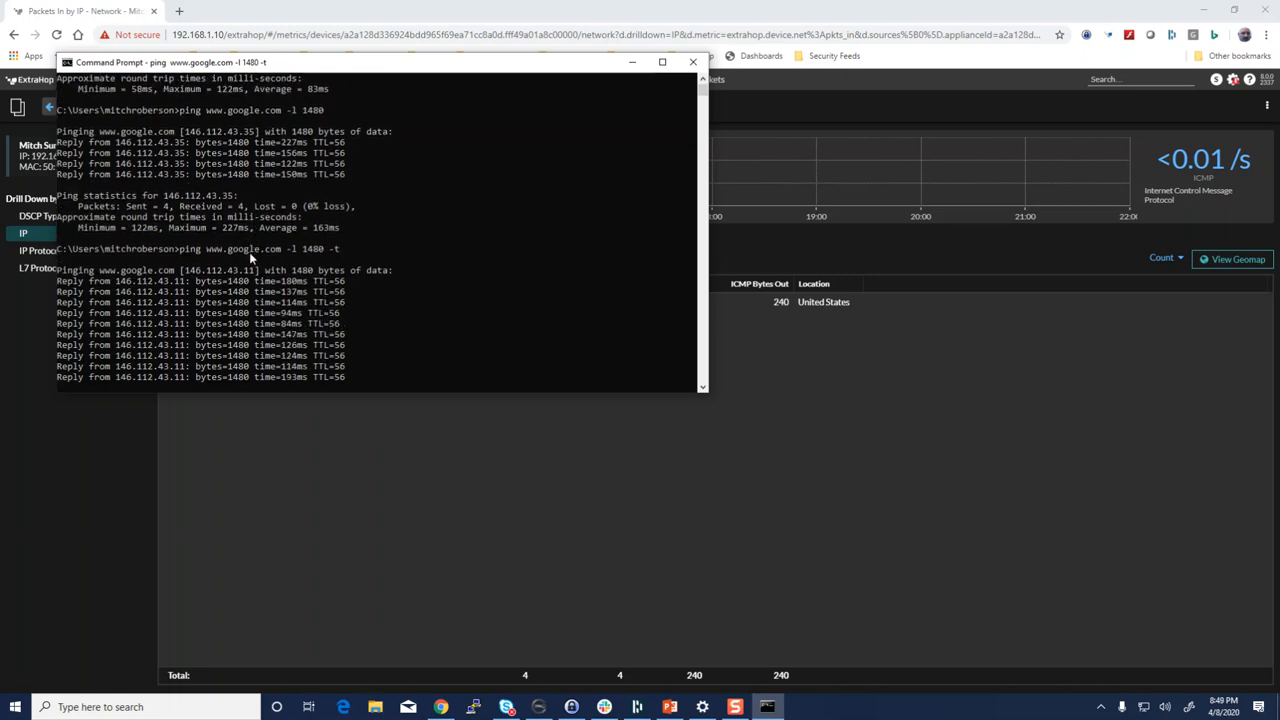
{"action": "key", "text": "ctrl+c"}
Rerun the continuous 1480-byte ping with the don't-fragment option -f added, and stop it.
{"action": "key", "text": "Up"}
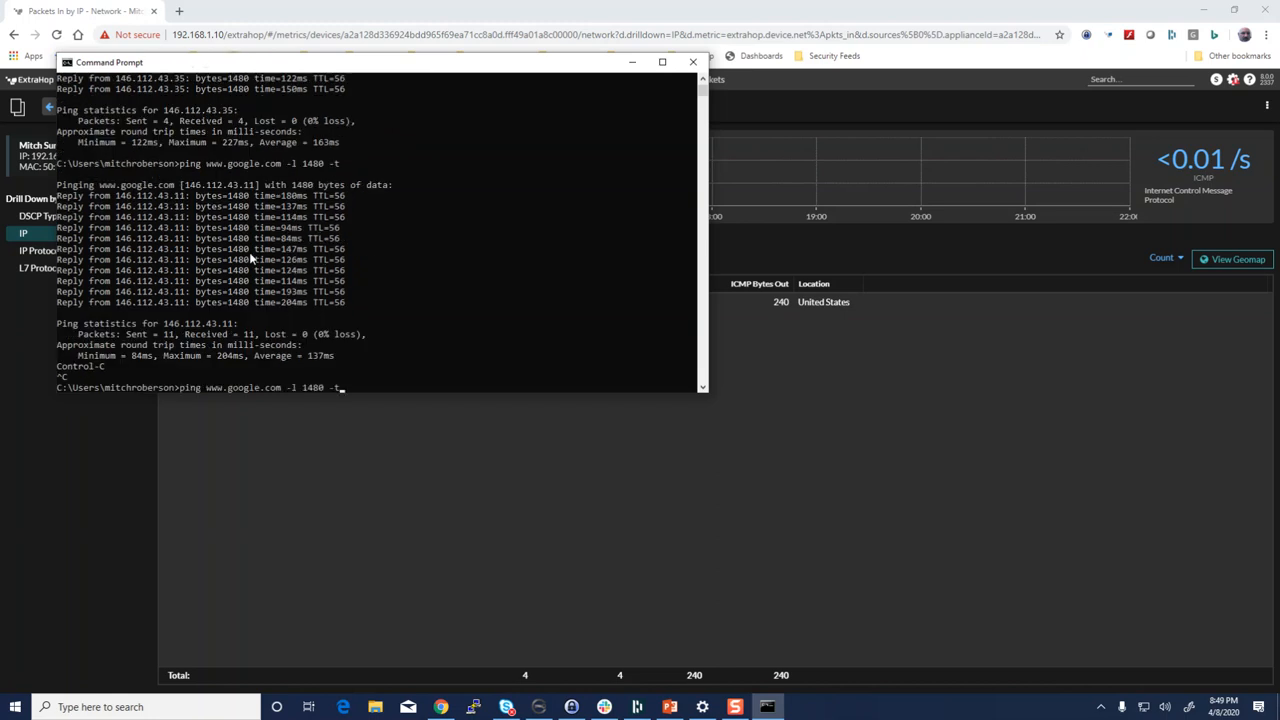
{"action": "type", "text": "-f"}
{"action": "key", "text": "Return"}
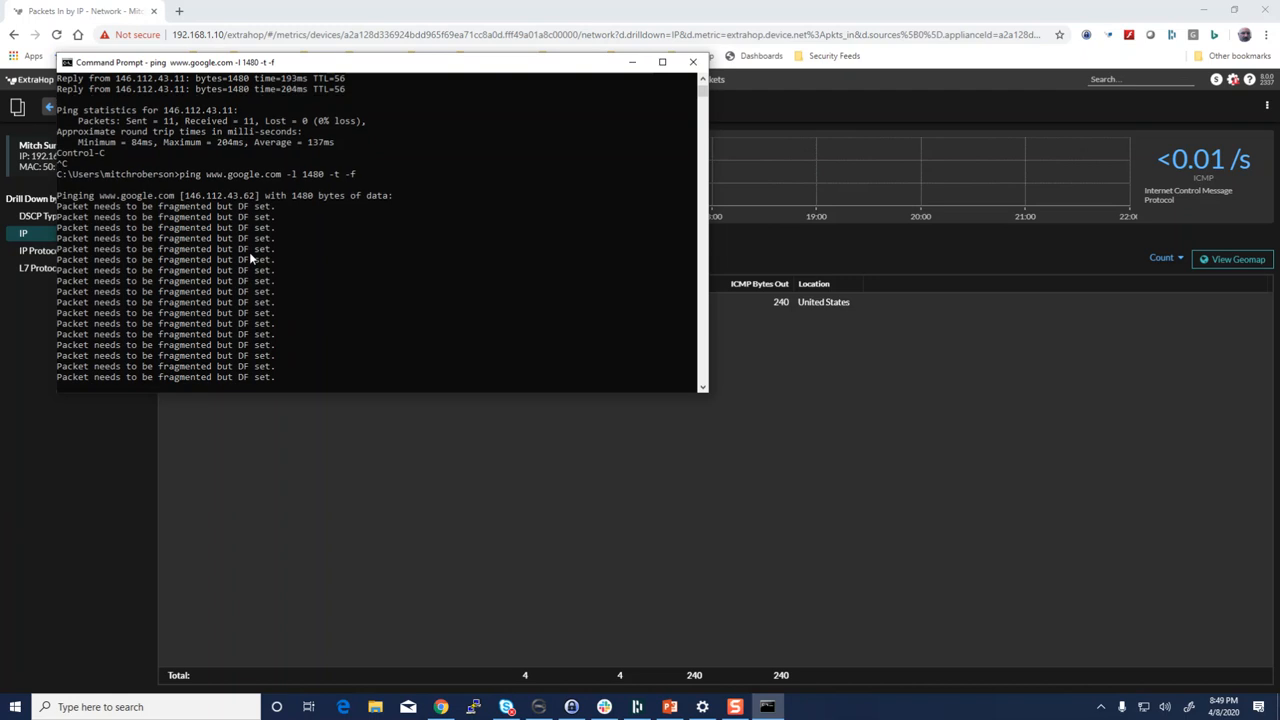
{"action": "key", "text": "ctrl+c"}
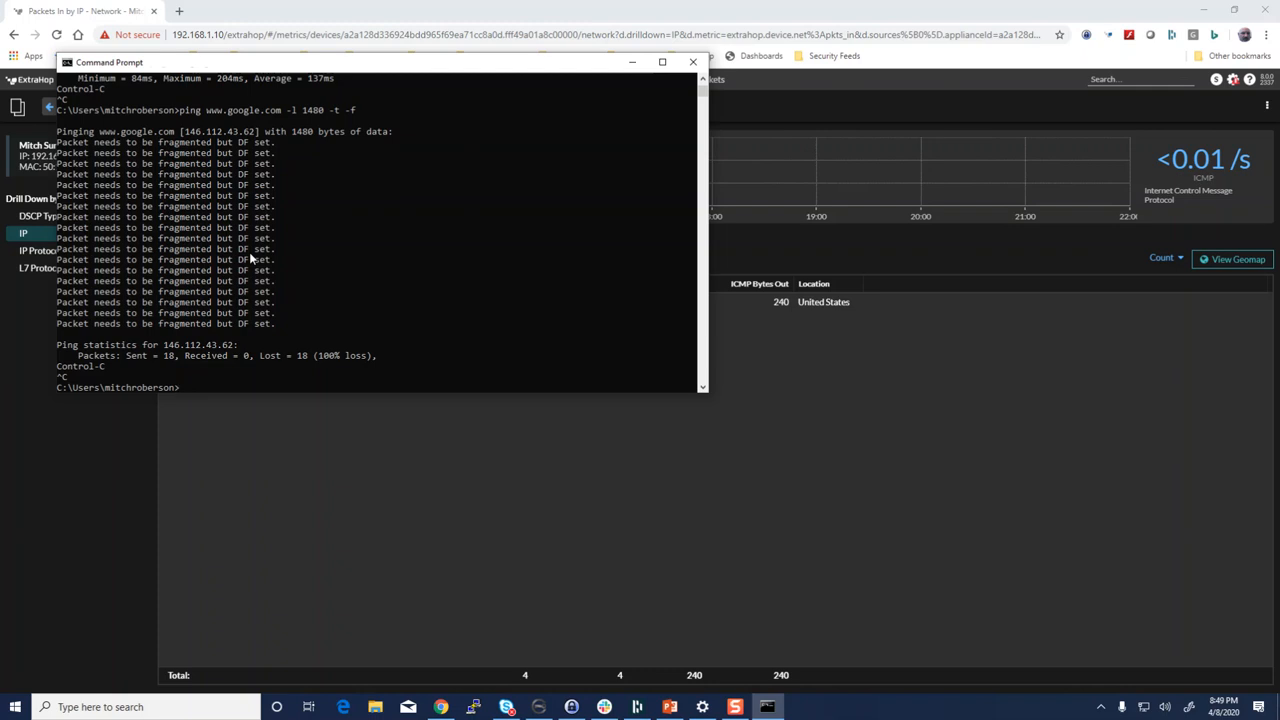
{"action": "key", "text": "Up"}
{"action": "key", "text": "Left"}
{"action": "key", "text": "Left"}
{"action": "key", "text": "Left"}
{"action": "key", "text": "BackSpace"}
{"action": "key", "text": "BackSpace"}
{"action": "type", "text": "70"}
{"action": "key", "text": "Return"}
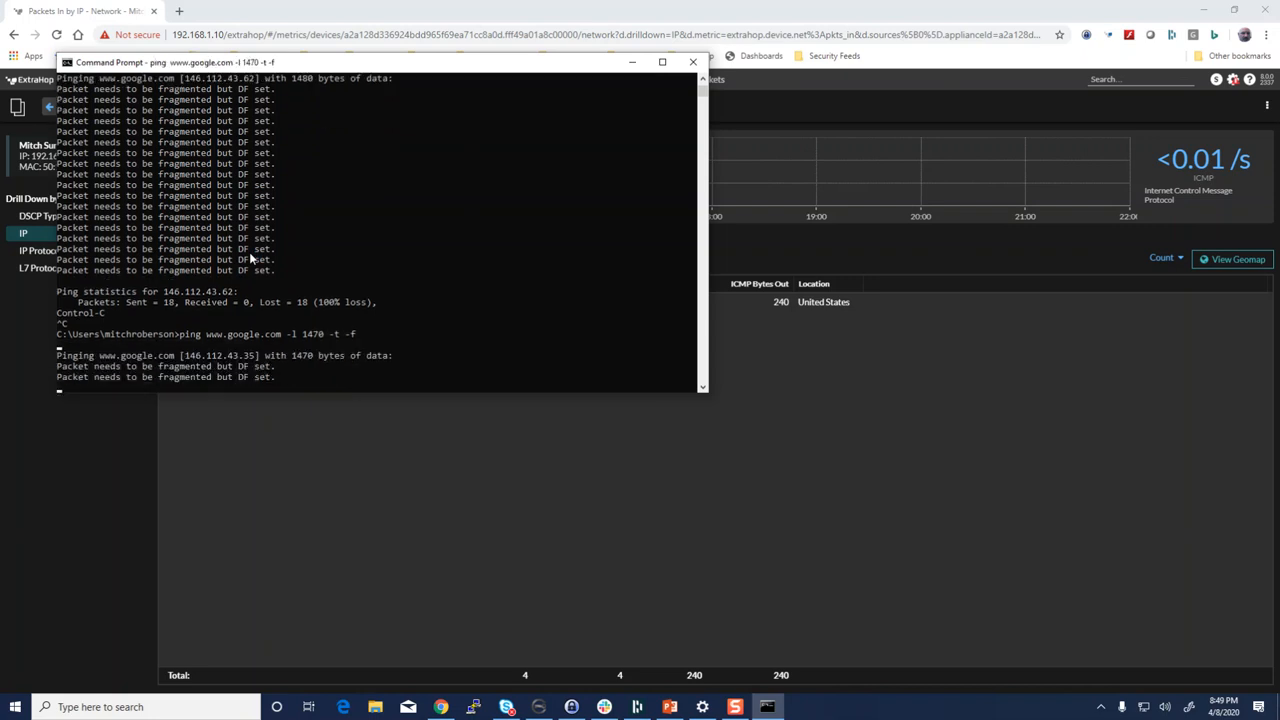
{"action": "key", "text": "ctrl+c"}
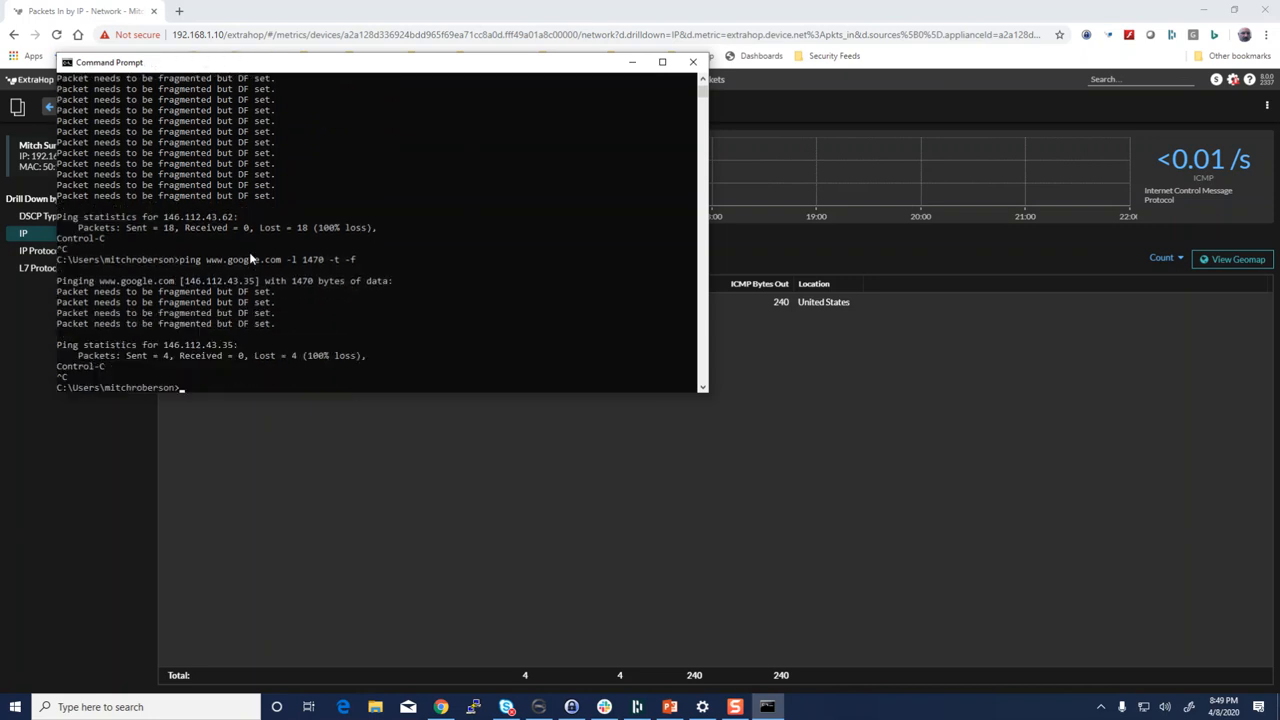
Reduce the don't-fragment ping's payload to 1460 bytes, run it, and stop it.
{"action": "key", "text": "Up"}
{"action": "key", "text": "Left"}
{"action": "key", "text": "Left"}
{"action": "key", "text": "Left"}
{"action": "key", "text": "Left"}
{"action": "key", "text": "BackSpace"}
{"action": "key", "text": "BackSpace"}
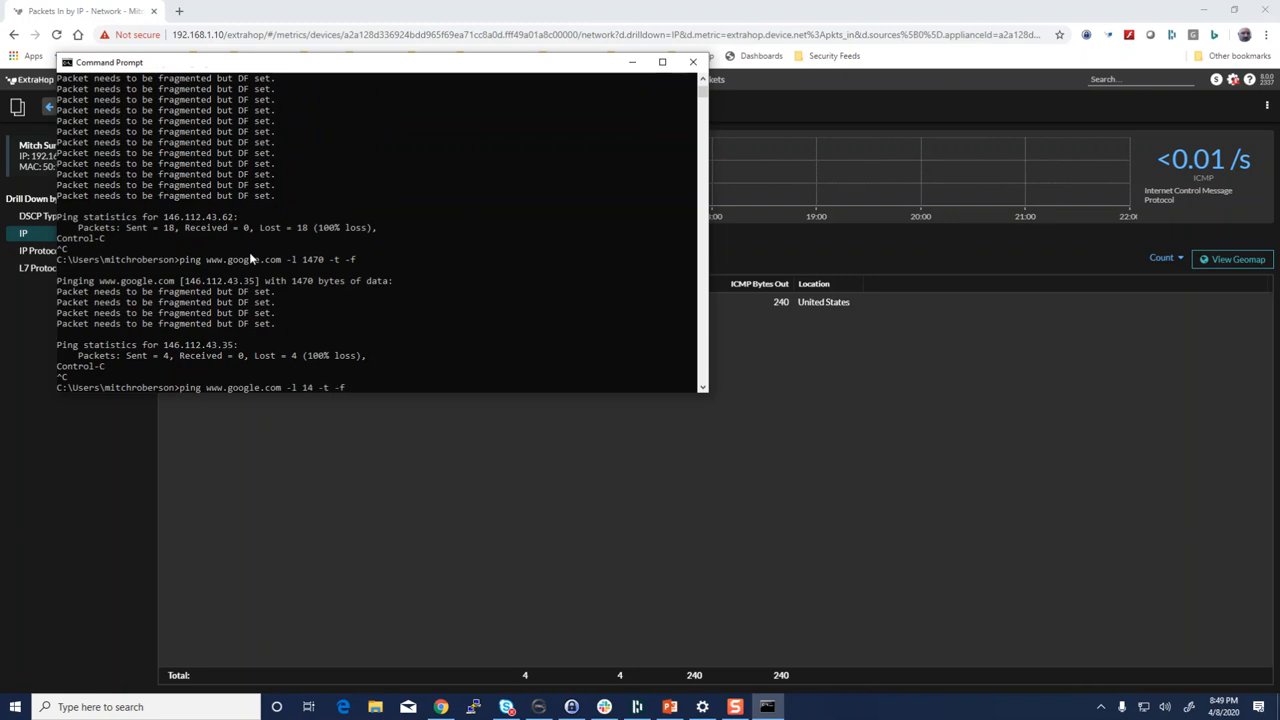
{"action": "type", "text": "60"}
{"action": "key", "text": "Return"}
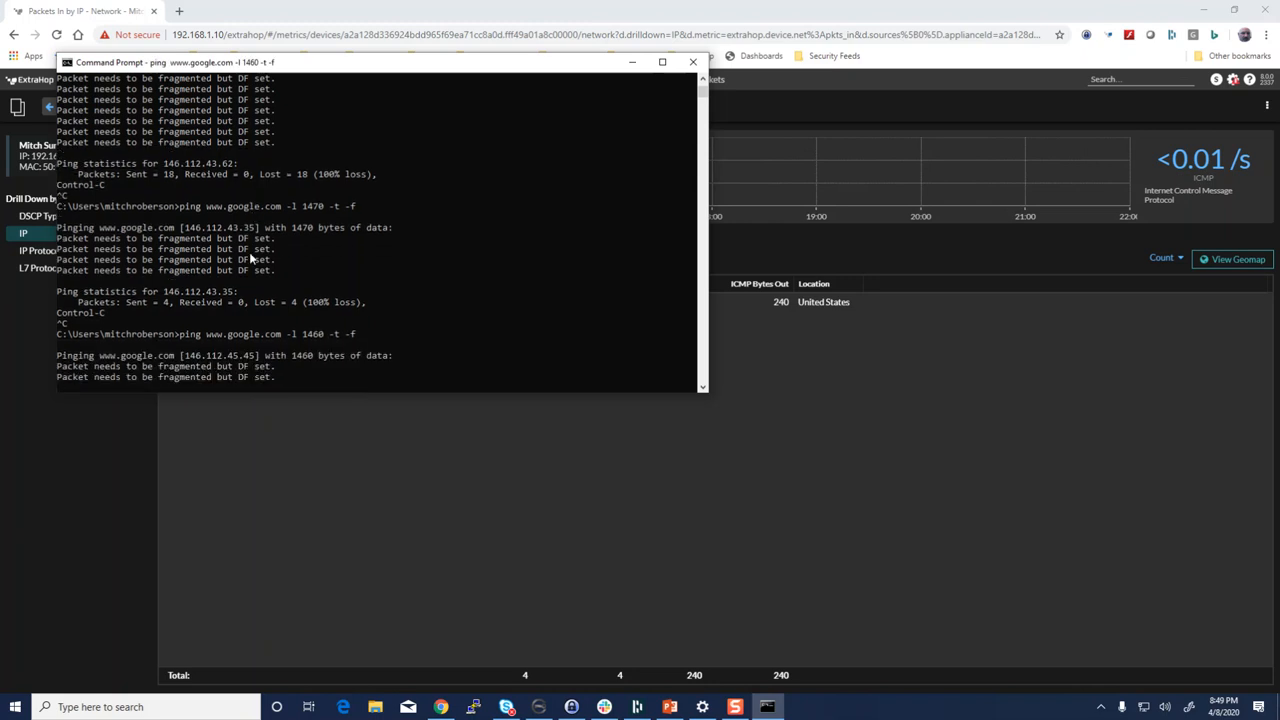
{"action": "key", "text": "ctrl+c"}
Lower the payload to 1450 bytes in the don't-fragment ping, run the test, and stop it.
{"action": "key", "text": "Up"}
{"action": "key", "text": "Left"}
{"action": "key", "text": "Left"}
{"action": "key", "text": "Left"}
{"action": "key", "text": "Left"}
{"action": "key", "text": "Left"}
{"action": "key", "text": "Left"}
{"action": "key", "text": "BackSpace"}
{"action": "key", "text": "BackSpace"}
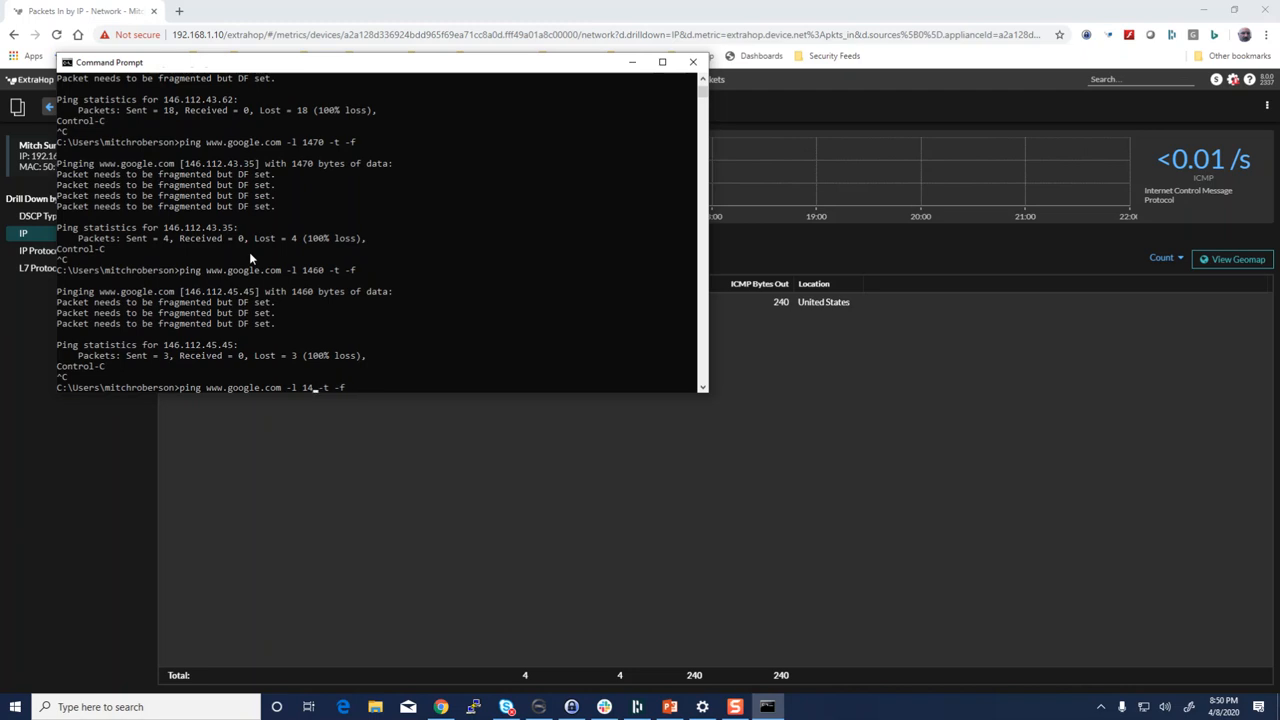
{"action": "type", "text": "50"}
{"action": "key", "text": "Return"}
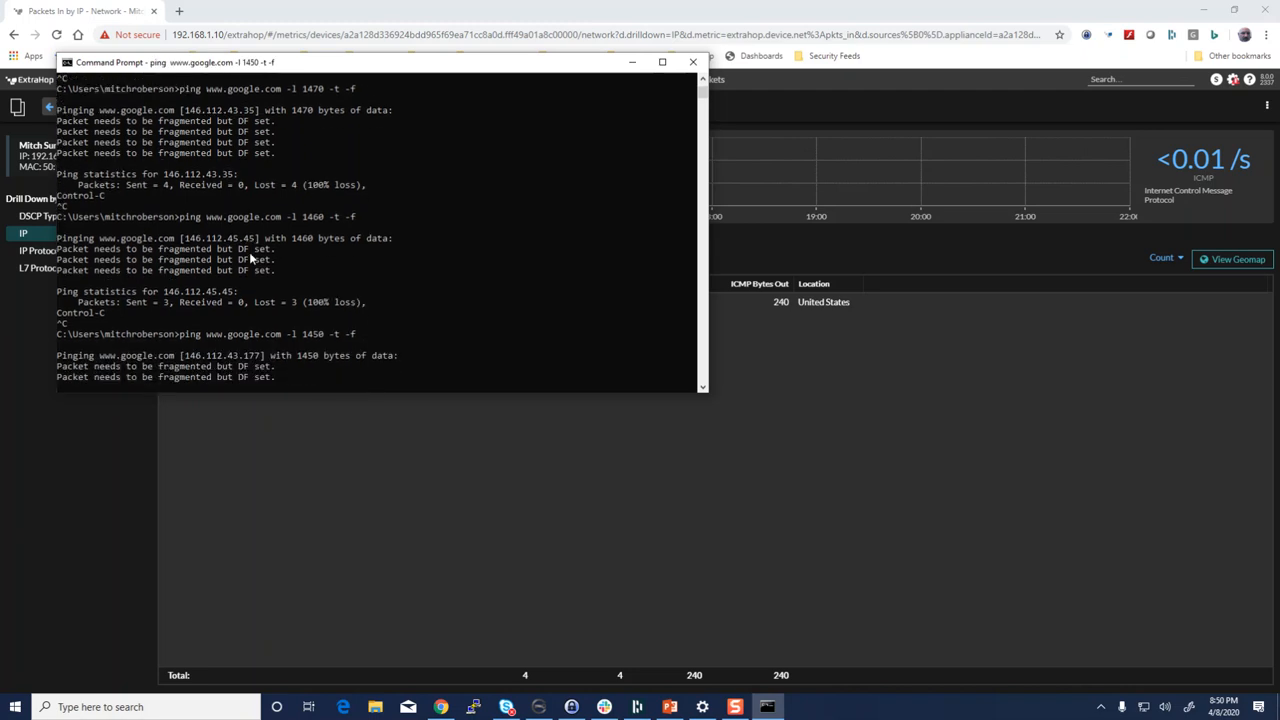
{"action": "key", "text": "ctrl+c"}
Run the don't-fragment ping with a 1440-byte payload, and stop it.
{"action": "key", "text": "Up"}
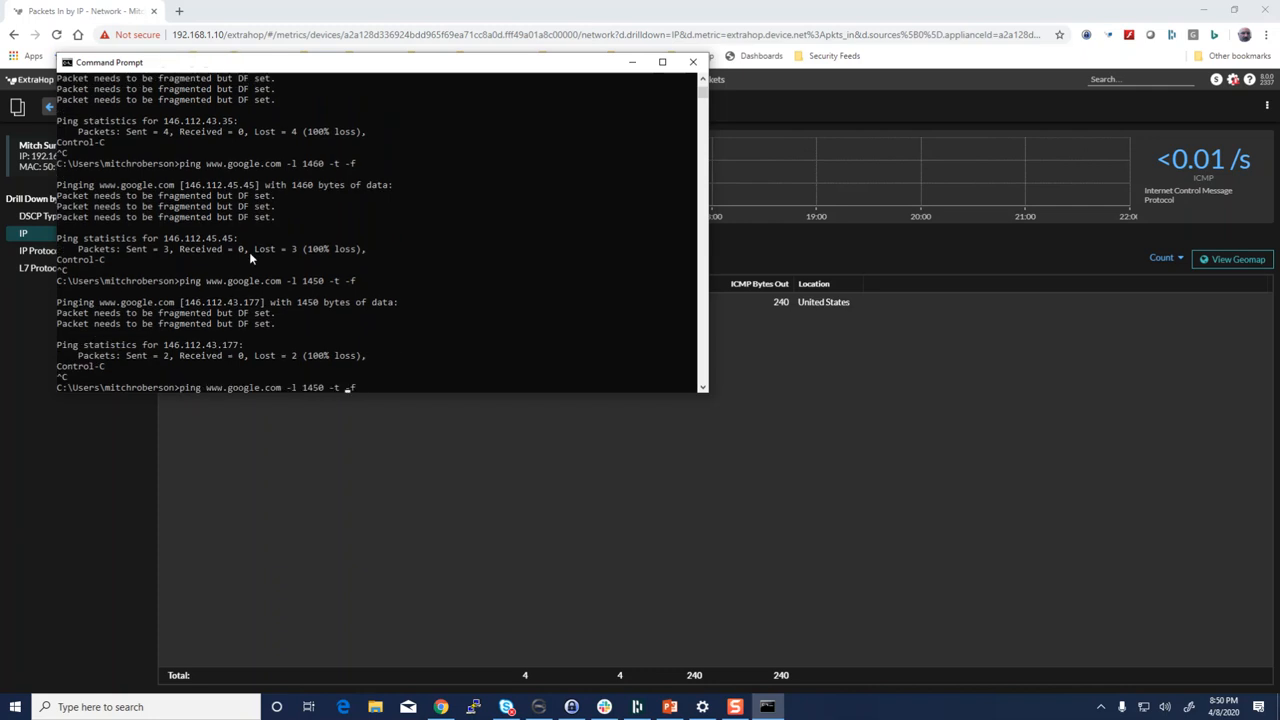
{"action": "key", "text": "BackSpace"}
{"action": "key", "text": "BackSpace"}
{"action": "type", "text": "40"}
{"action": "key", "text": "Return"}
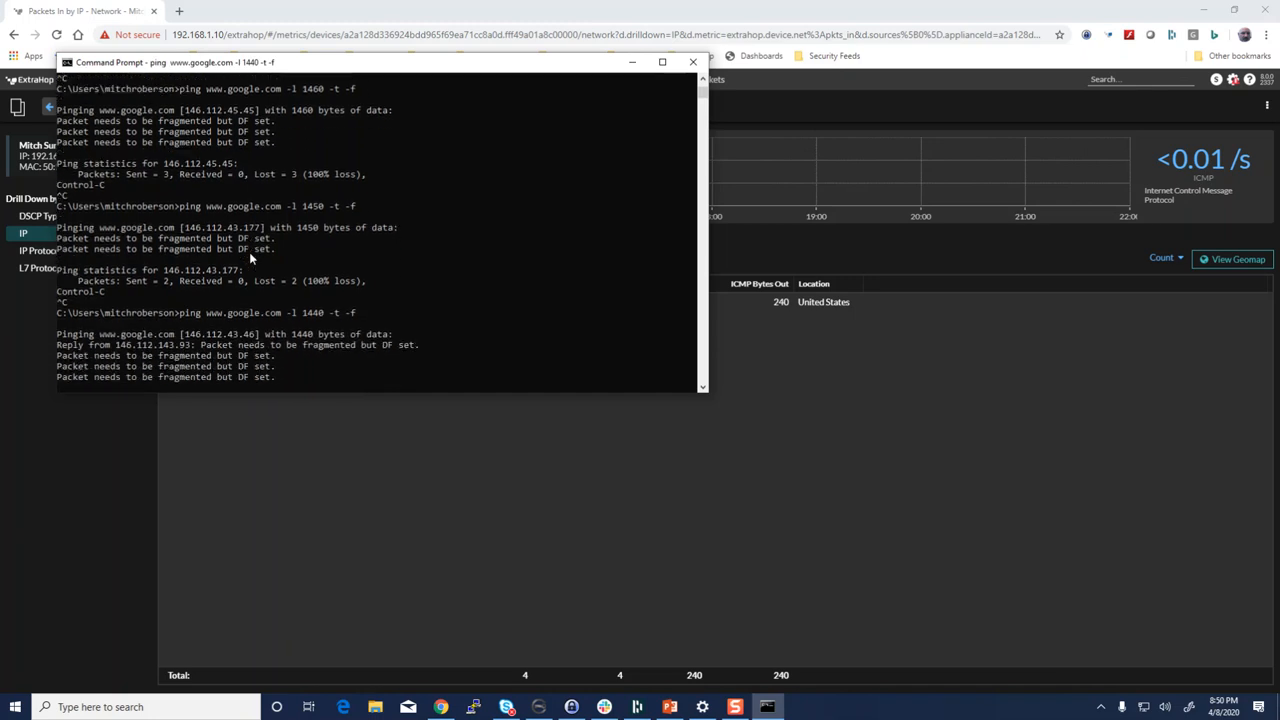
{"action": "key", "text": "ctrl+c"}
{"action": "key", "text": "Up"}
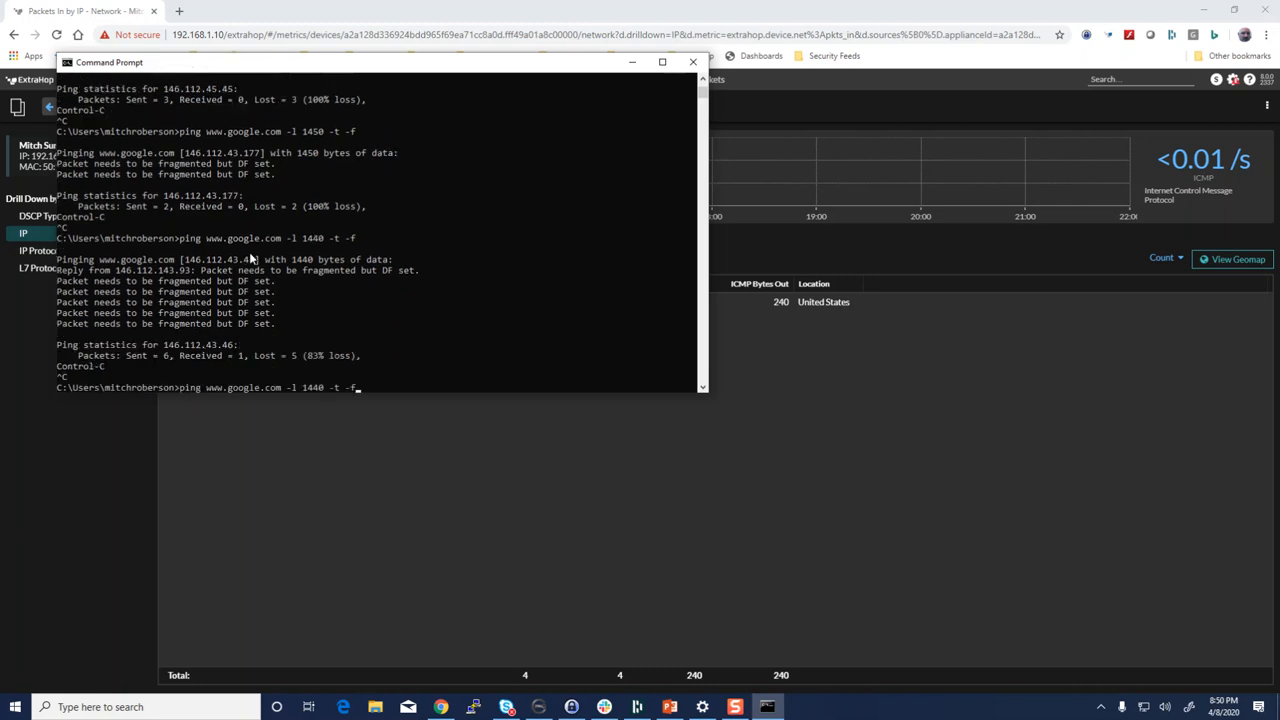
{"action": "key", "text": "Left"}
{"action": "key", "text": "Left"}
{"action": "key", "text": "Left"}
{"action": "key", "text": "Left"}
{"action": "key", "text": "Left"}
{"action": "key", "text": "Left"}
{"action": "key", "text": "Left"}
{"action": "key", "text": "BackSpace"}
{"action": "type", "text": "3"}
{"action": "key", "text": "Return"}
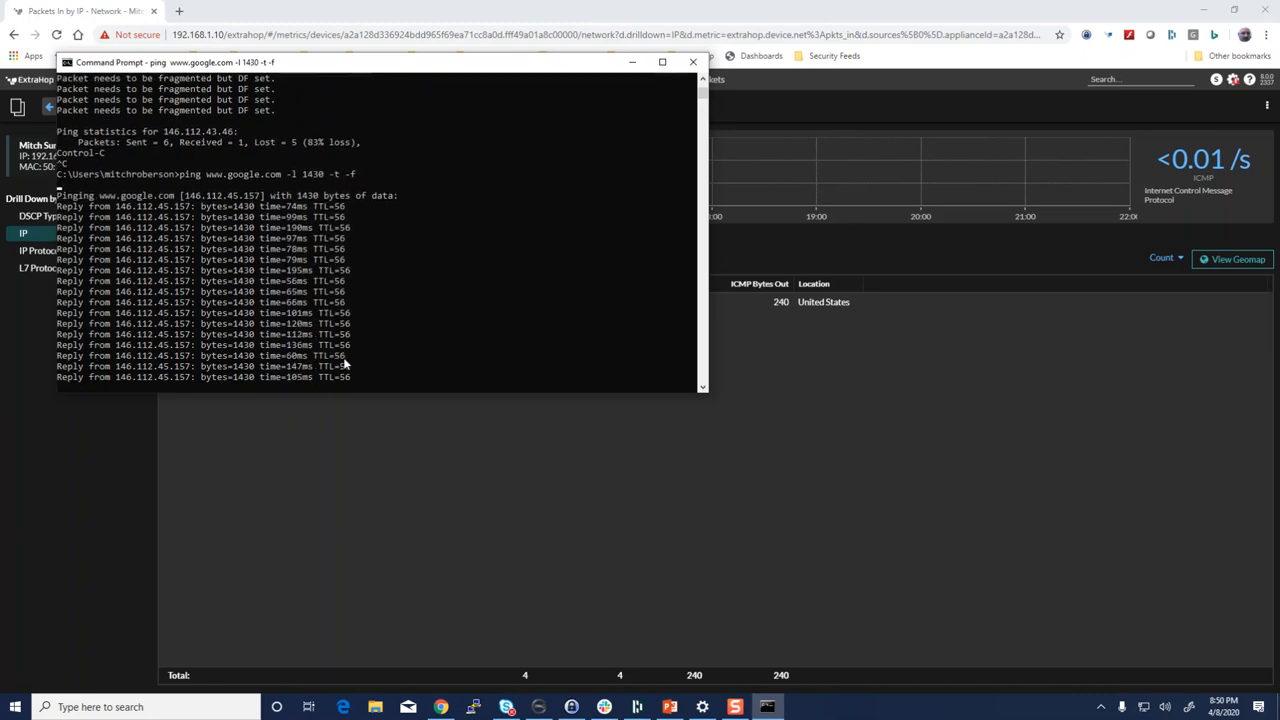
{"action": "key", "text": "ctrl+c"}
{"action": "key", "text": "Up"}
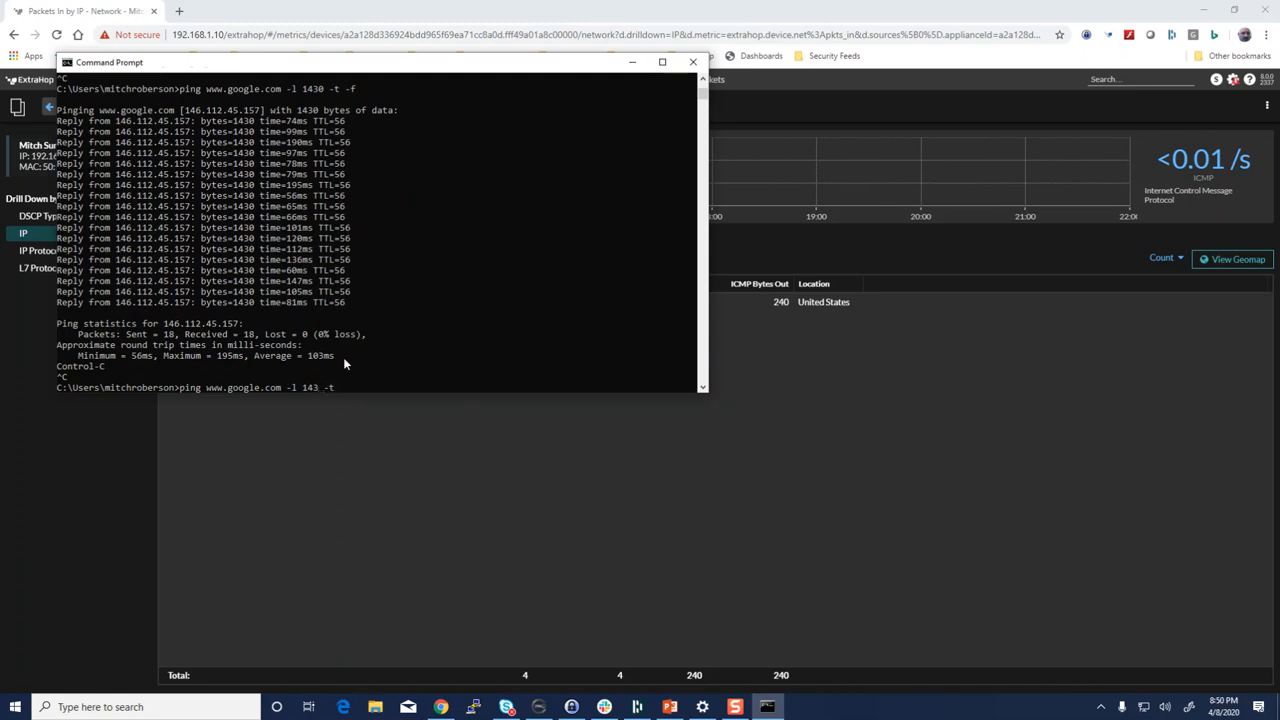
{"action": "key", "text": "BackSpace"}
{"action": "key", "text": "BackSpace"}
{"action": "key", "text": "BackSpace"}
{"action": "key", "text": "Return"}
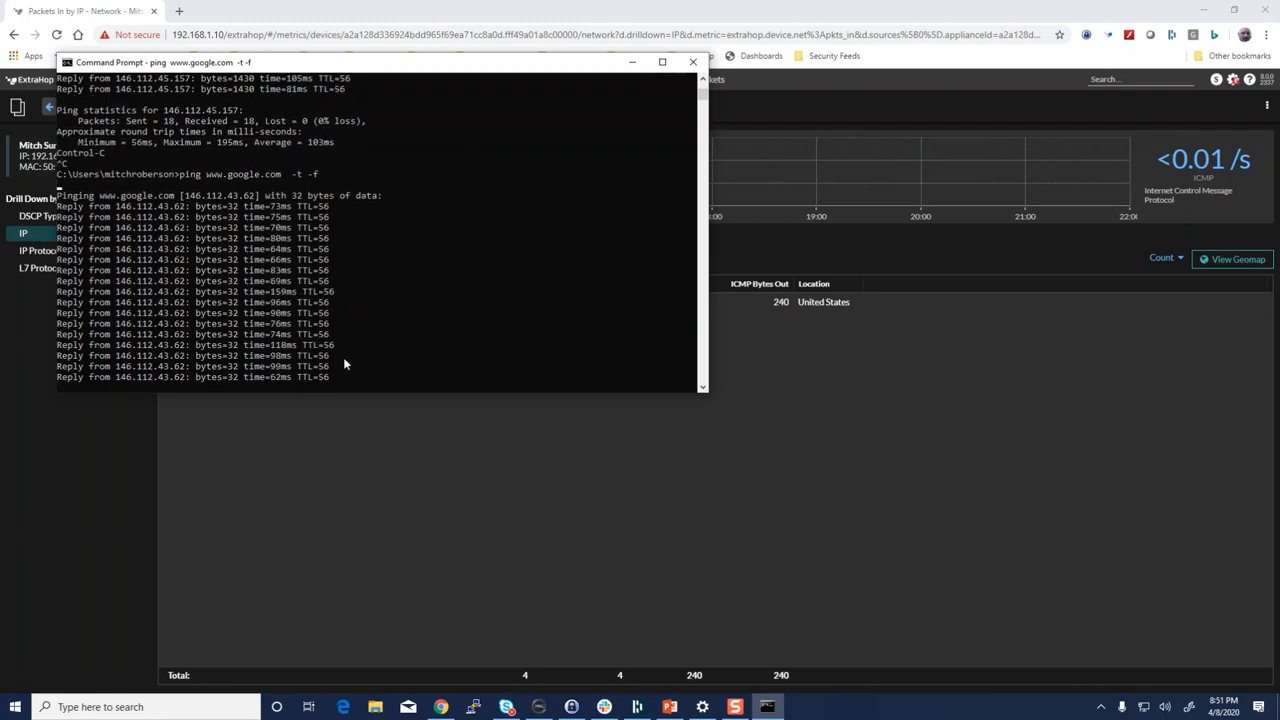
{"action": "key", "text": "ctrl+c"}
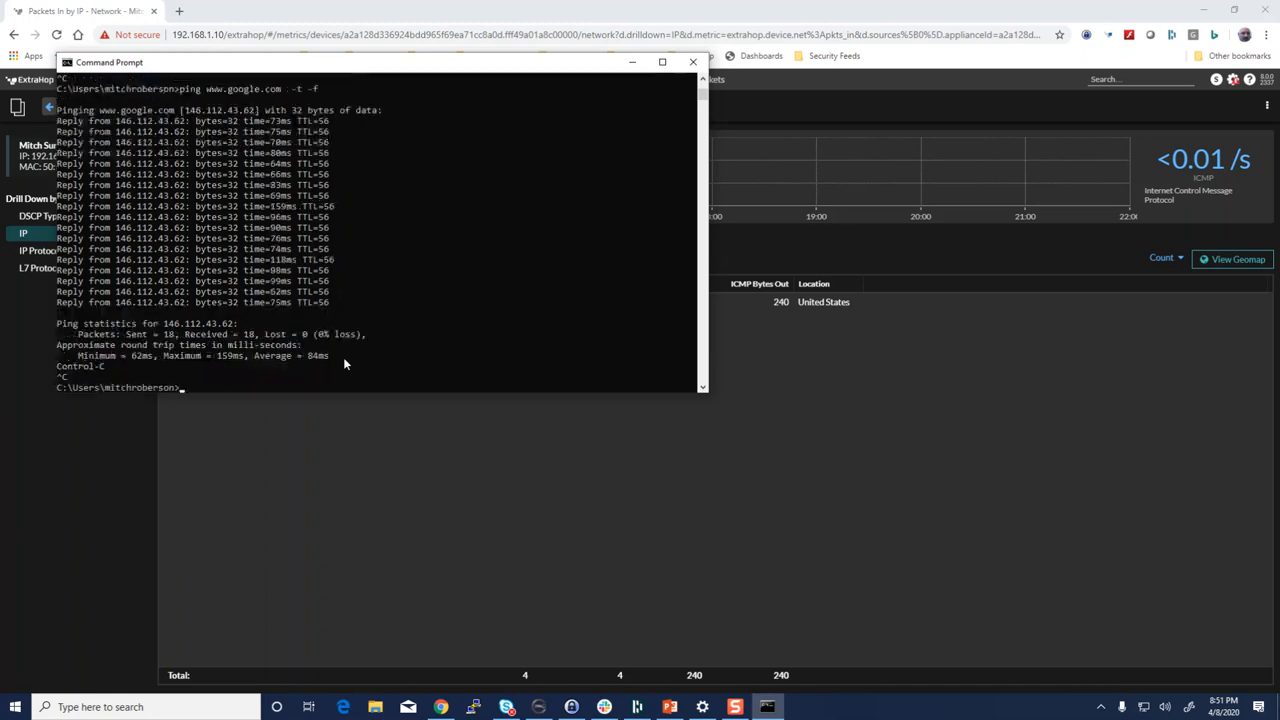
{"action": "key", "text": "Up"}
{"action": "key", "text": "BackSpace"}
{"action": "key", "text": "BackSpace"}
{"action": "key", "text": "BackSpace"}
{"action": "key", "text": "BackSpace"}
{"action": "key", "text": "BackSpace"}
{"action": "key", "text": "BackSpace"}
{"action": "key", "text": "BackSpace"}
{"action": "key", "text": "BackSpace"}
{"action": "key", "text": "BackSpace"}
{"action": "key", "text": "BackSpace"}
{"action": "key", "text": "BackSpace"}
{"action": "key", "text": "BackSpace"}
{"action": "key", "text": "BackSpace"}
{"action": "key", "text": "BackSpace"}
{"action": "key", "text": "BackSpace"}
{"action": "key", "text": "BackSpace"}
{"action": "key", "text": "BackSpace"}
{"action": "key", "text": "BackSpace"}
{"action": "key", "text": "BackSpace"}
{"action": "key", "text": "BackSpace"}
{"action": "type", "text": "tracert www.google.com"}
{"action": "key", "text": "Return"}
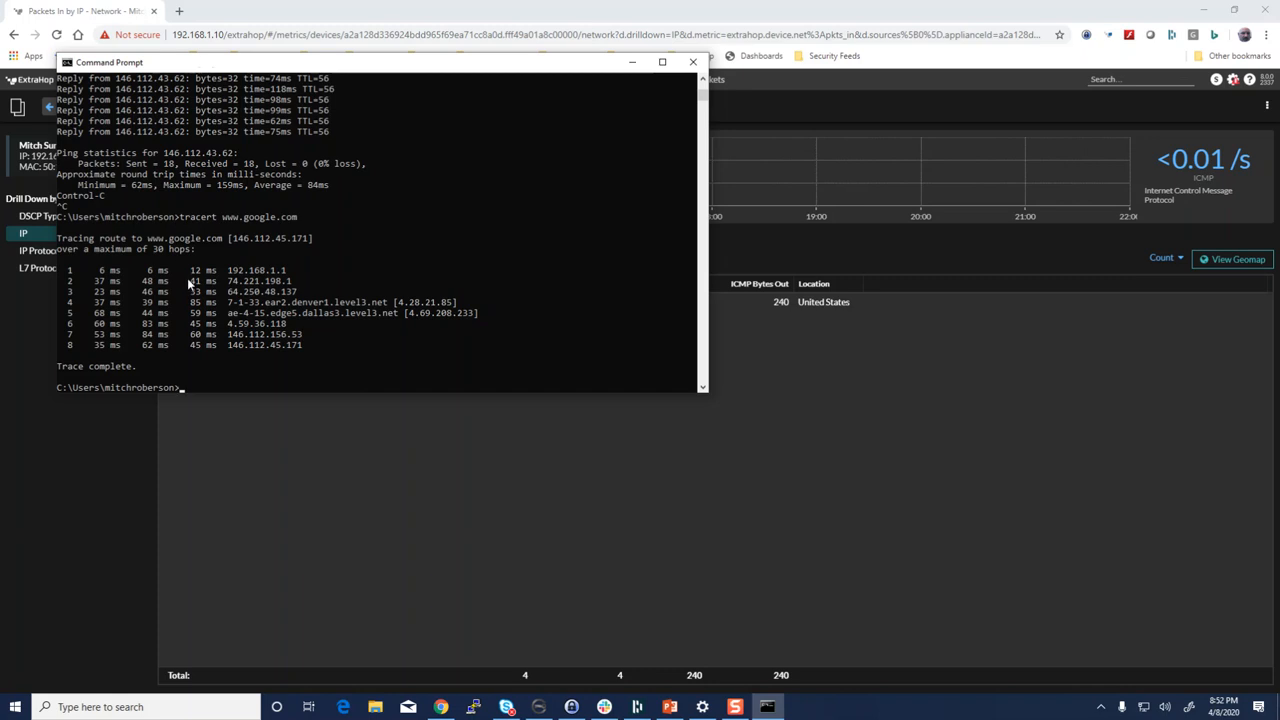
Search Windows for PingPlotter 5 and launch it.
{"action": "left_click", "coordinate": [193, 707]}
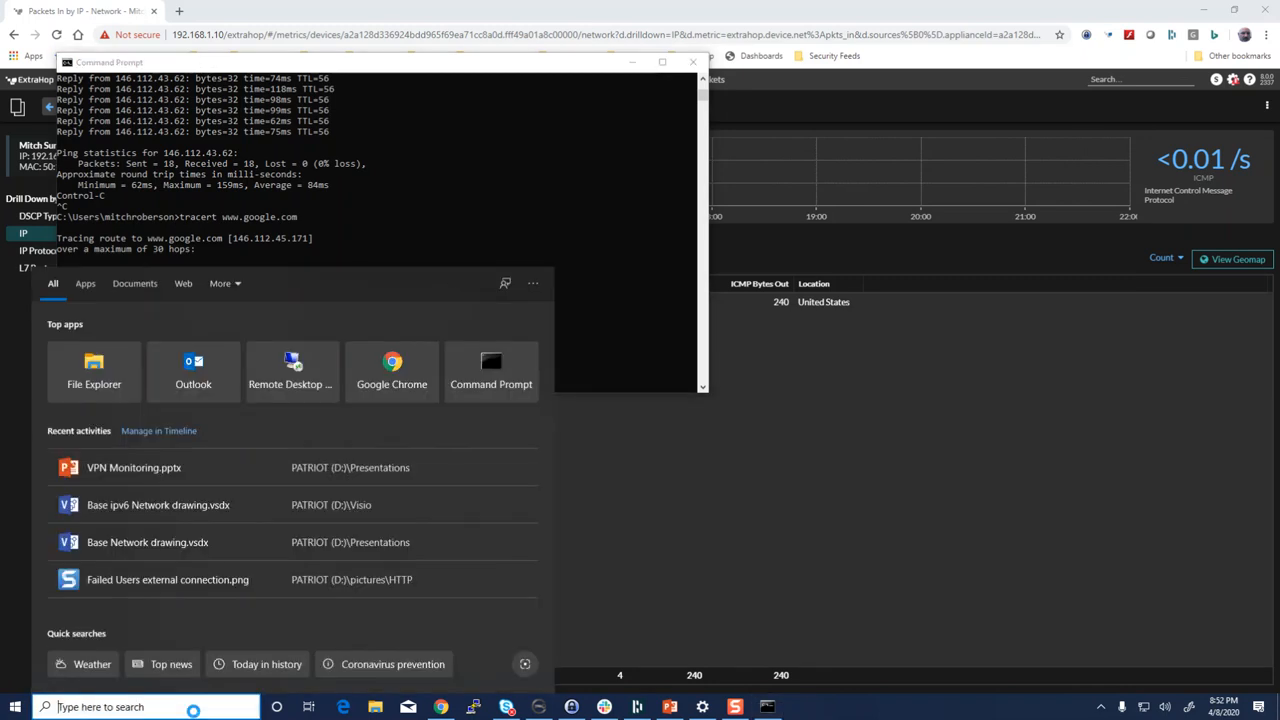
{"action": "type", "text": "path"}
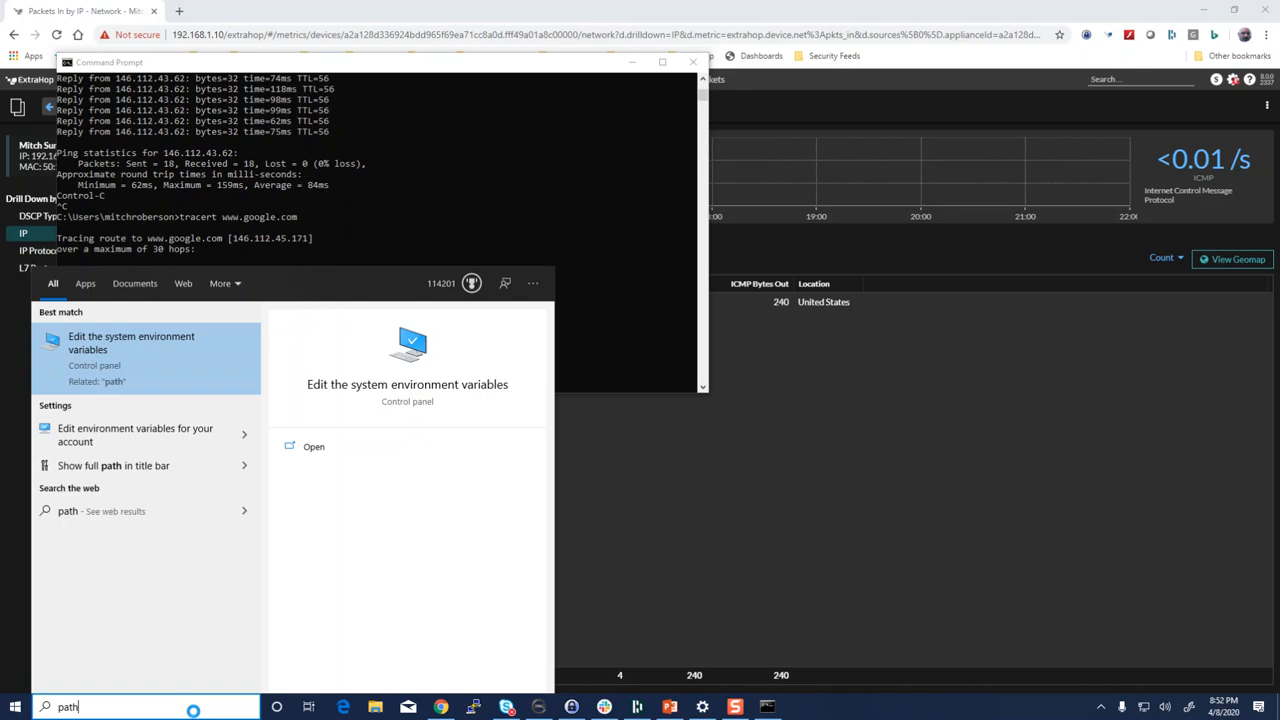
{"action": "key", "text": "BackSpace"}
{"action": "key", "text": "BackSpace"}
{"action": "key", "text": "BackSpace"}
{"action": "type", "text": "ing plo"}
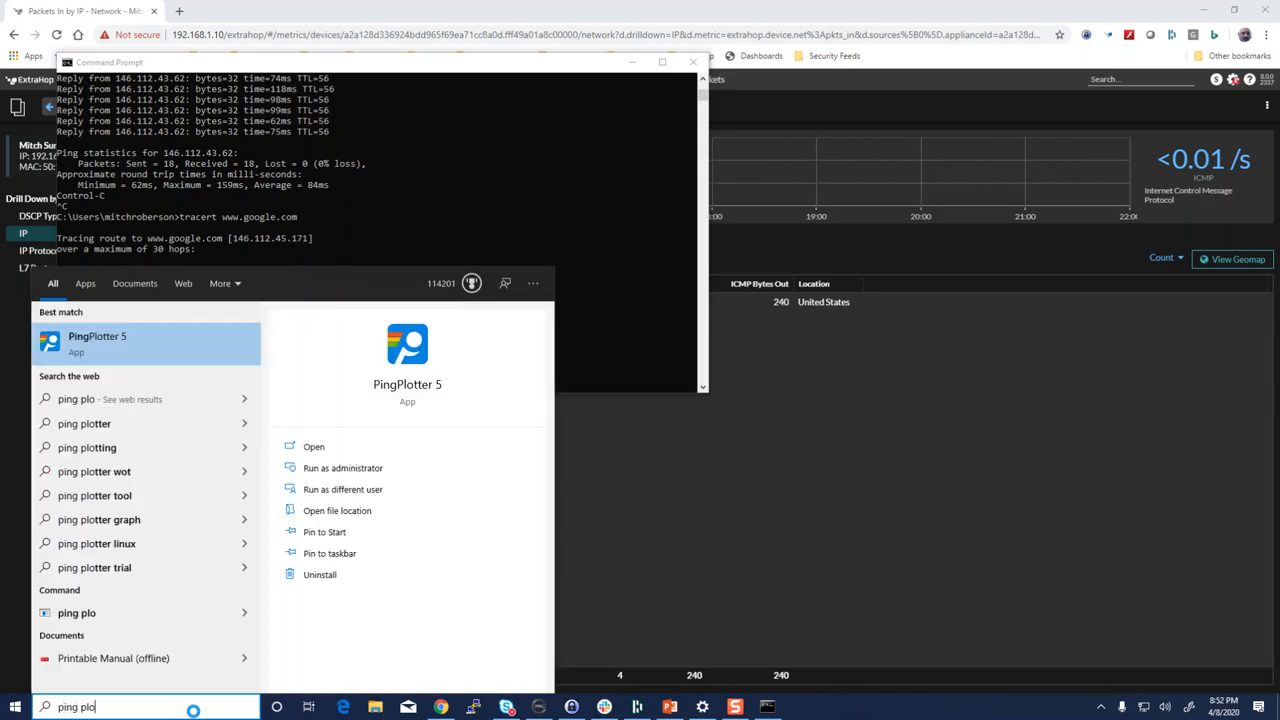
{"action": "key", "text": "Escape"}
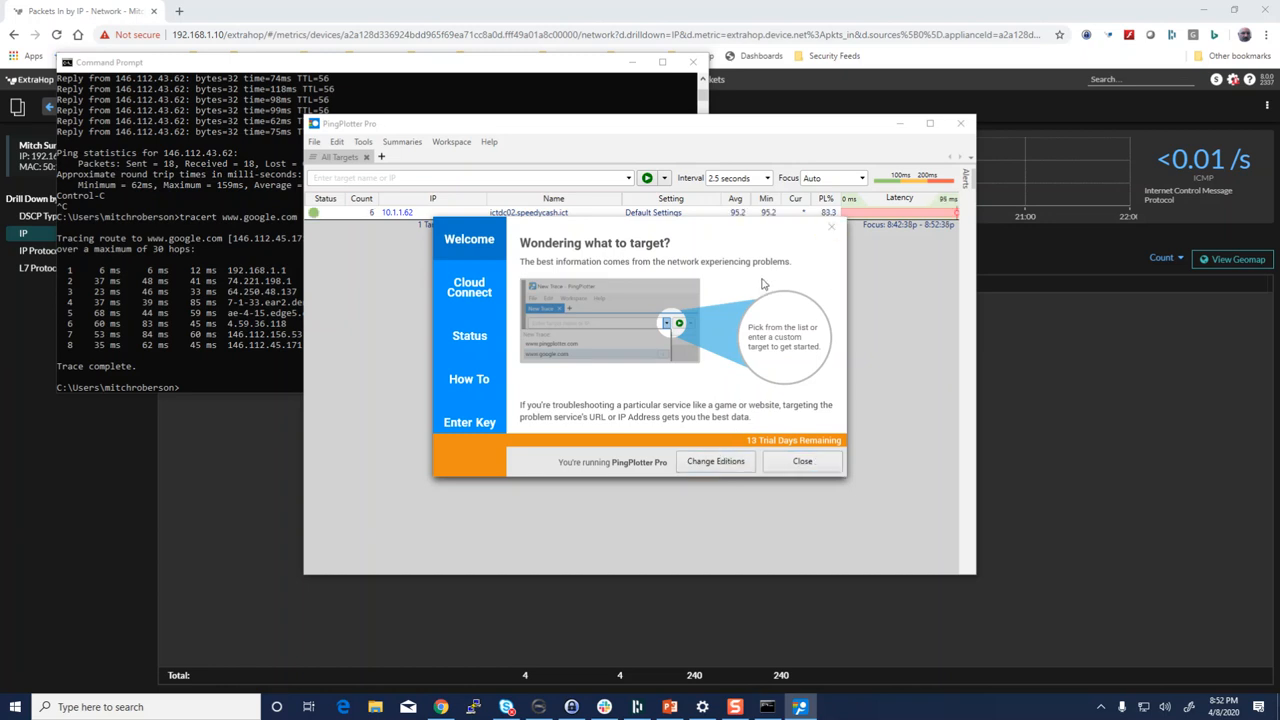
{"action": "left_click", "coordinate": [800, 461]}
{"action": "left_click", "coordinate": [420, 182]}
{"action": "type", "text": "tr"}
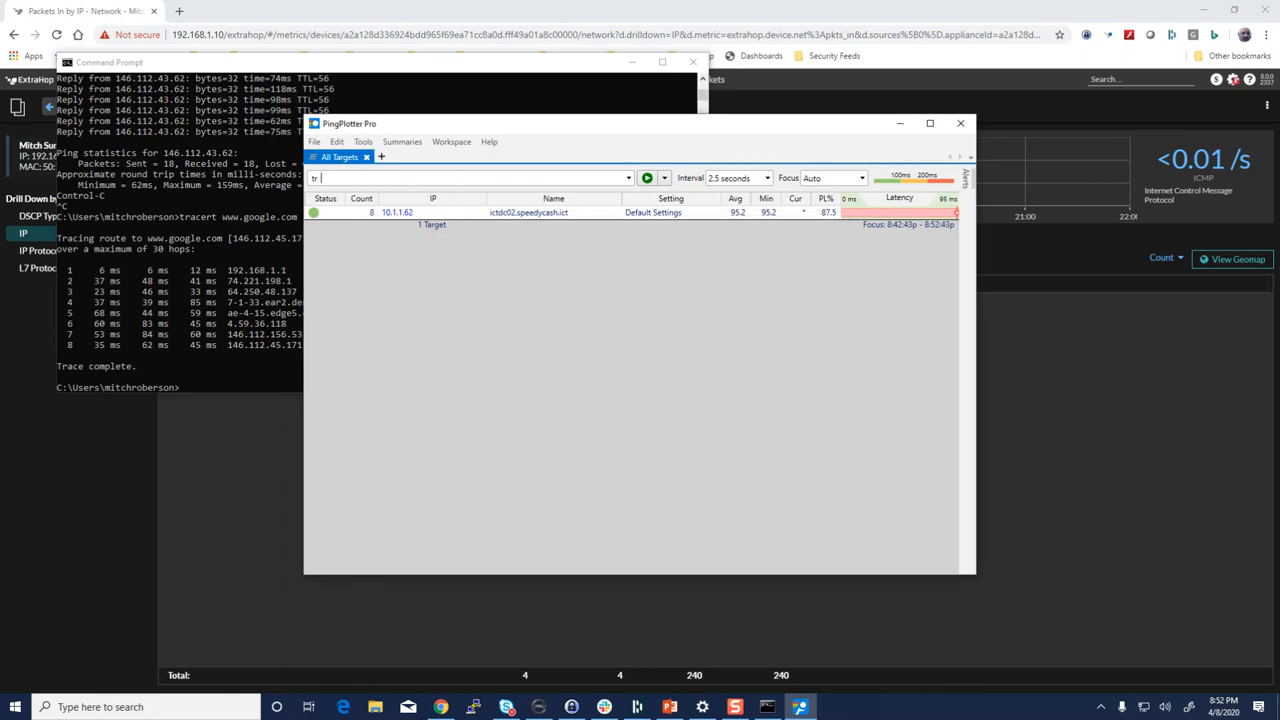
{"action": "key", "text": "BackSpace"}
{"action": "key", "text": "BackSpace"}
{"action": "type", "text": "www.google.com"}
{"action": "key", "text": "Return"}
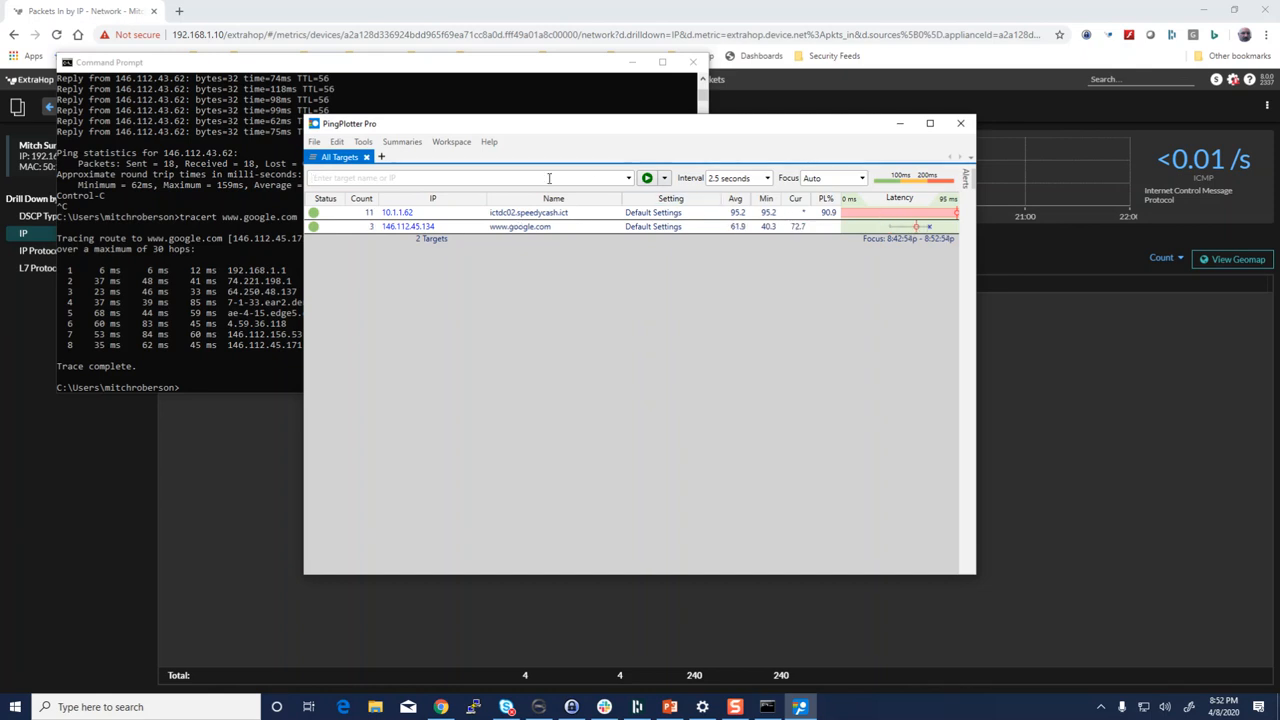
{"action": "left_click", "coordinate": [381, 157]}
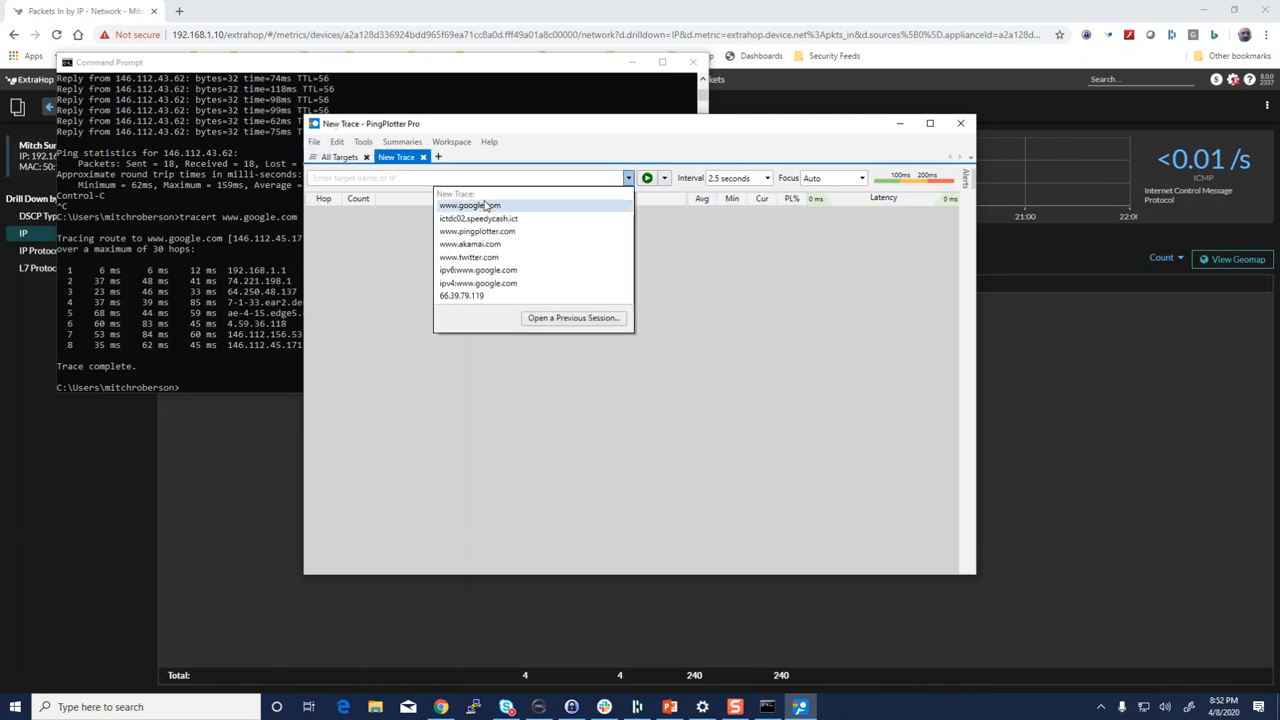
{"action": "type", "text": "www."}
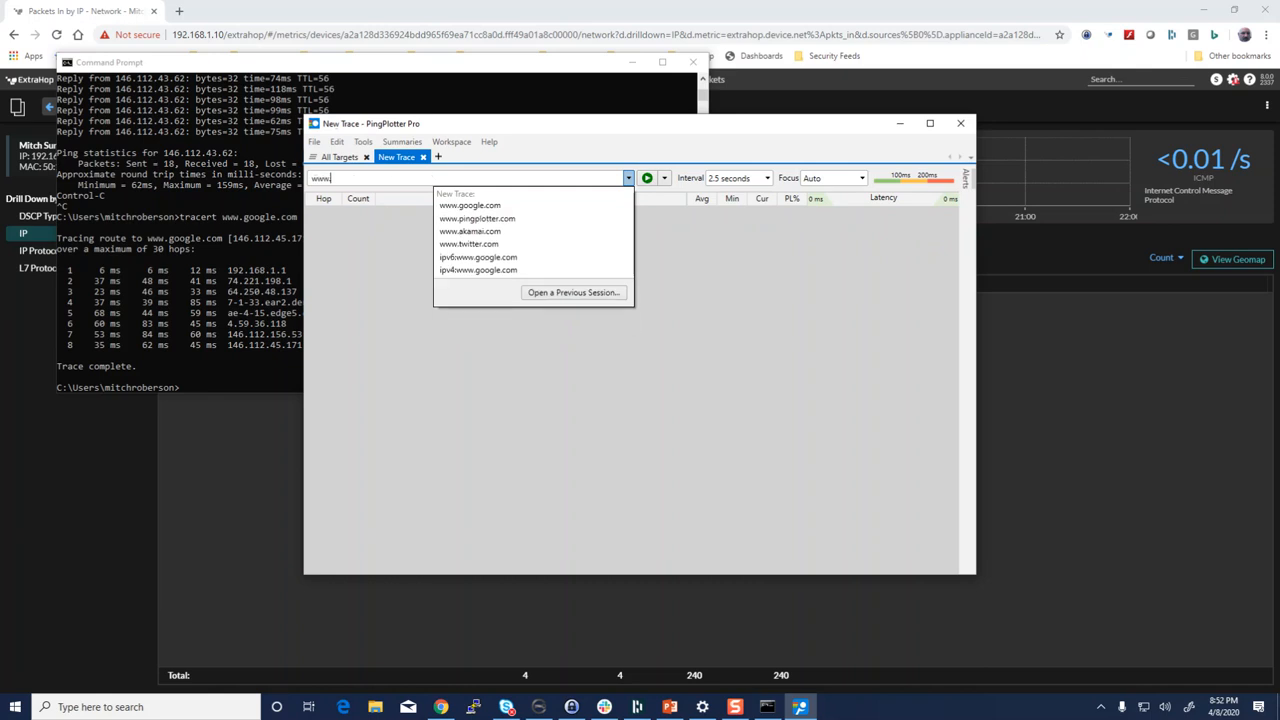
{"action": "type", "text": "google.com"}
{"action": "key", "text": "Return"}
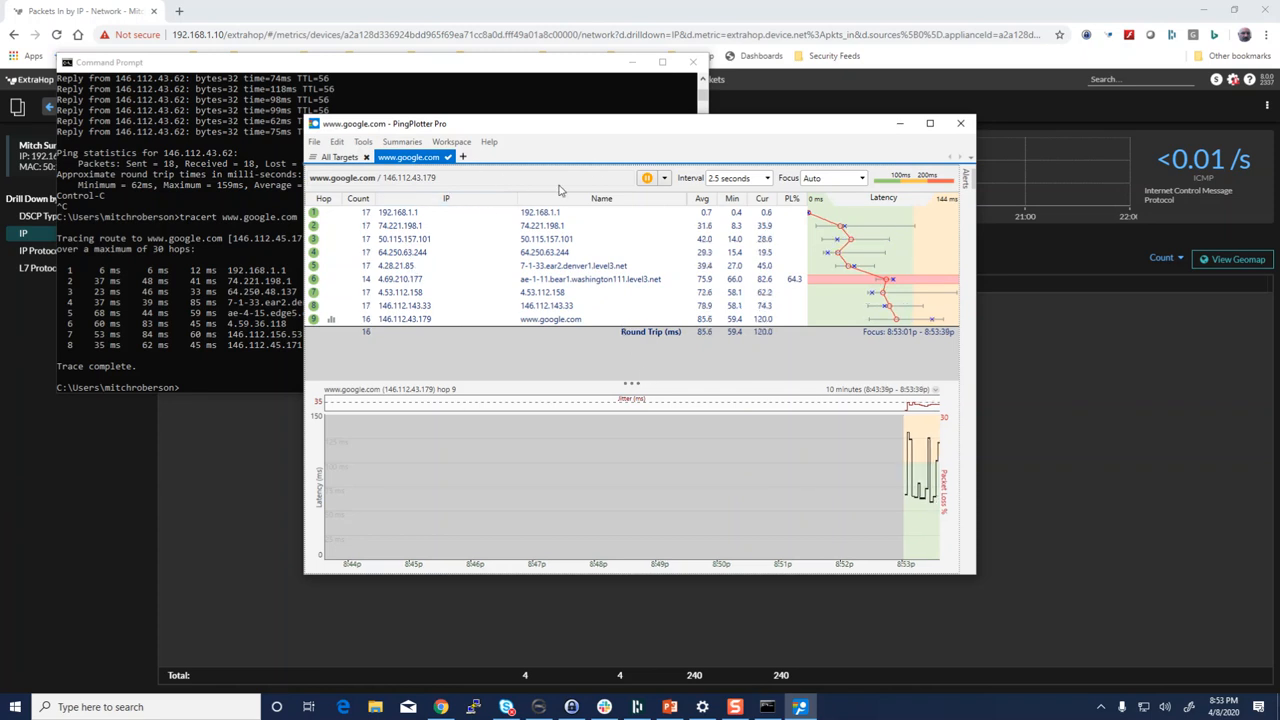
Move the PingPlotter window aside to compare its hops with the traceroute output, and close PingPlotter.
{"action": "left_click_drag", "start_coordinate": [676, 124], "coordinate": [996, 92]}
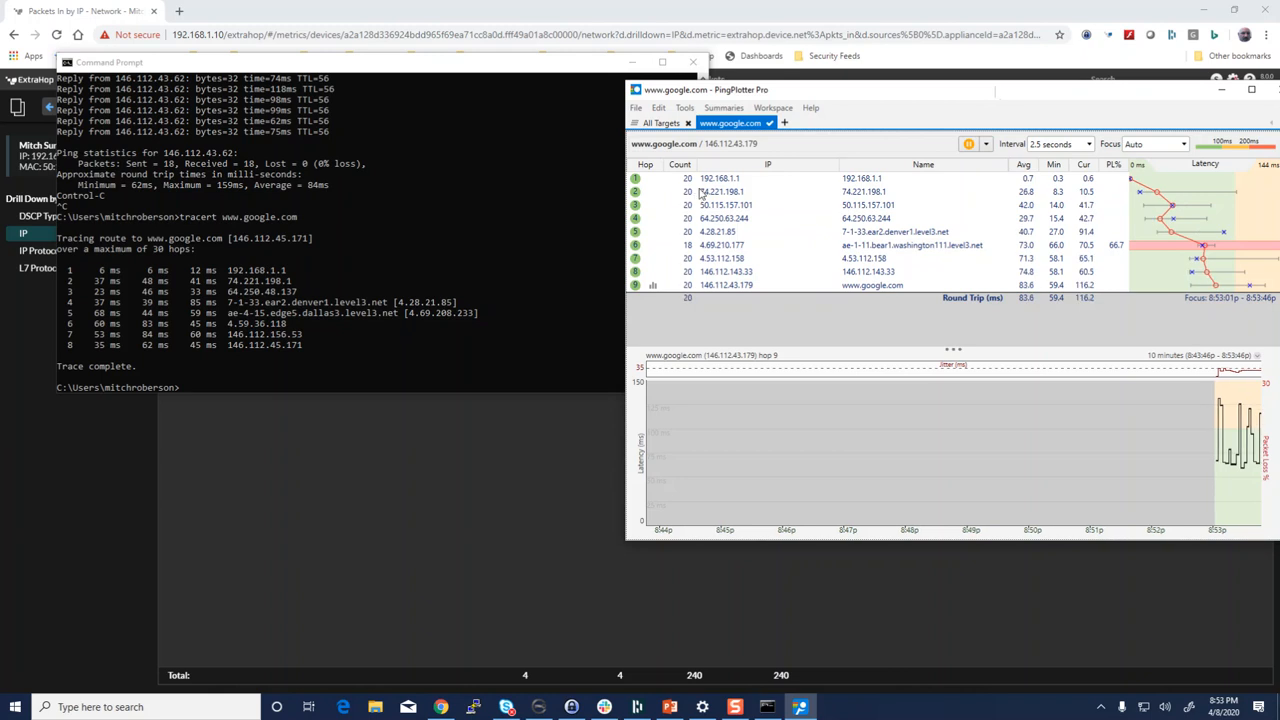
{"action": "left_click_drag", "start_coordinate": [1143, 97], "coordinate": [1046, 111]}
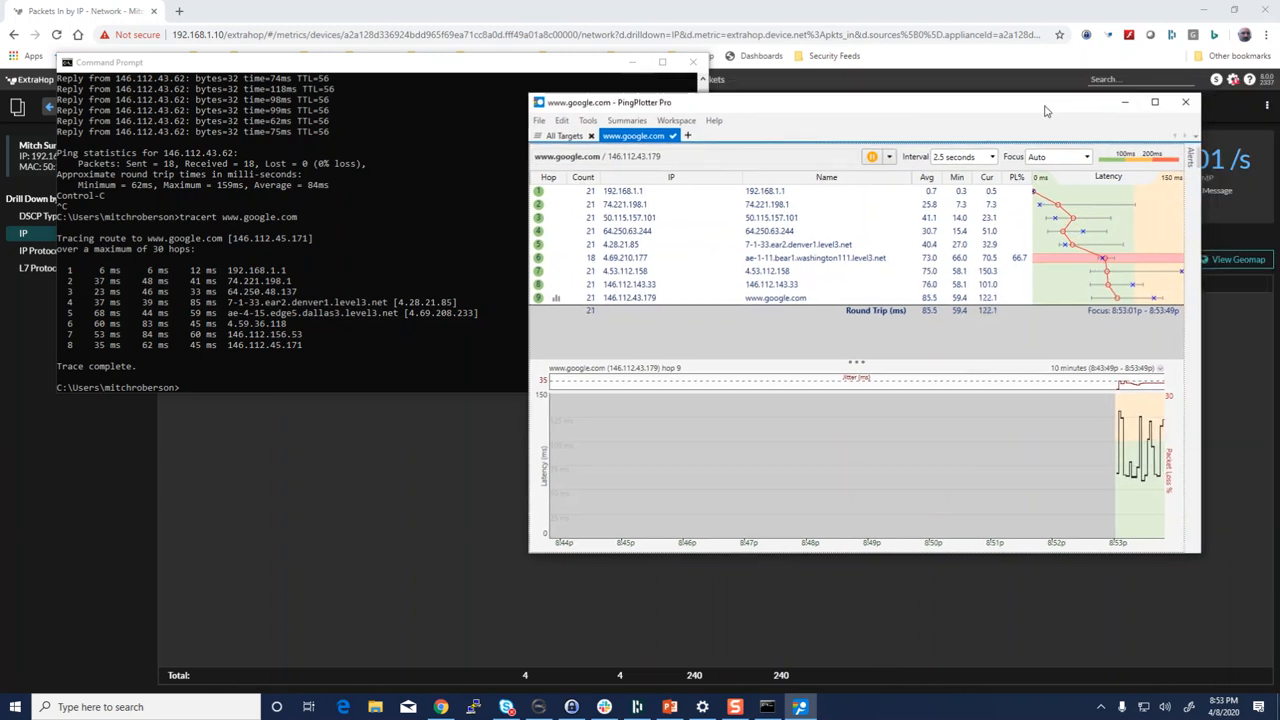
{"action": "left_click", "coordinate": [1185, 101]}
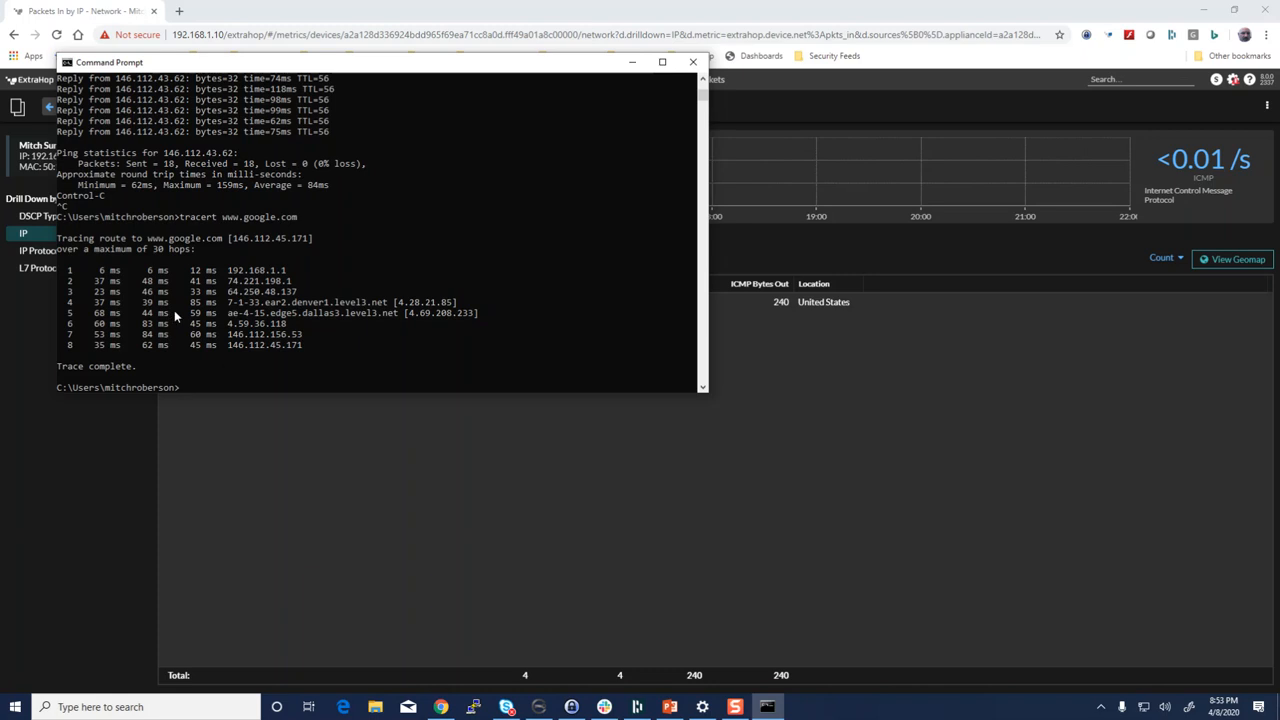
Review the traceroute and the earlier ping results in the Command Prompt, and minimize its window.
{"action": "scroll", "coordinate": [319, 252], "scroll_direction": "up", "scroll_amount": 4}
{"action": "scroll", "coordinate": [320, 258], "scroll_direction": "up", "scroll_amount": 3}
{"action": "scroll", "coordinate": [320, 258], "scroll_direction": "down", "scroll_amount": 10}
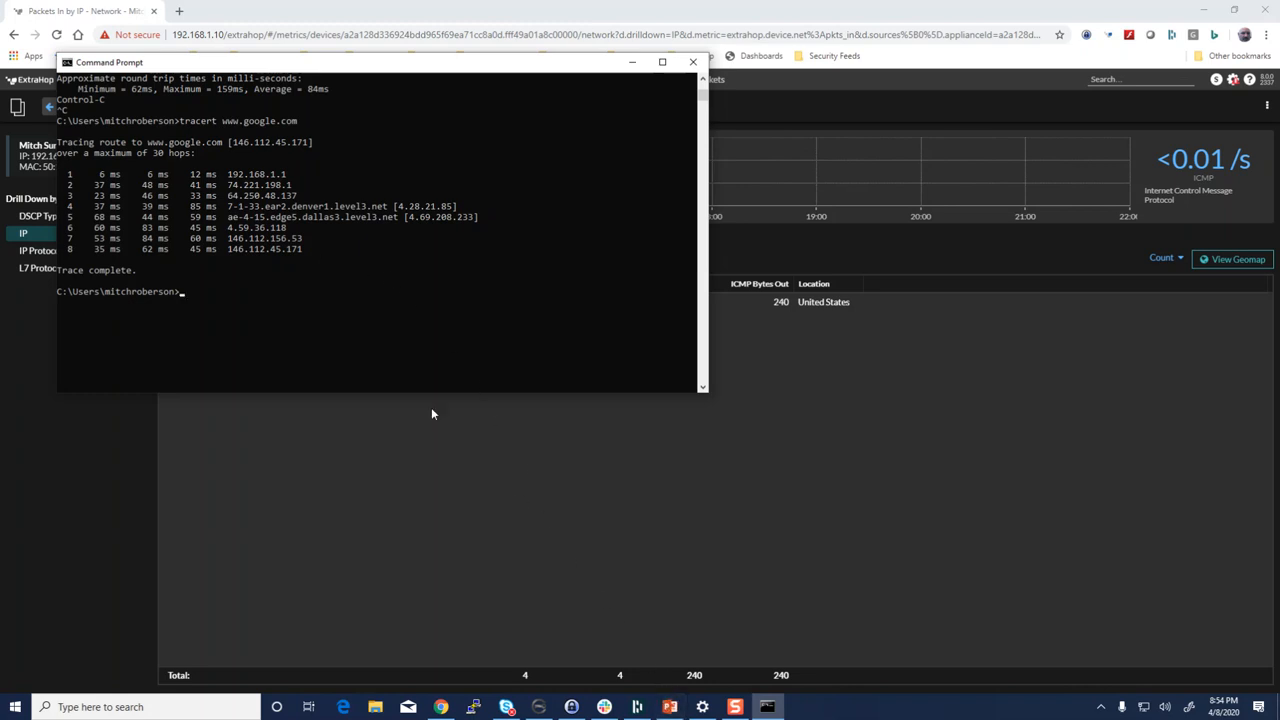
{"action": "scroll", "coordinate": [340, 340], "scroll_direction": "up", "scroll_amount": 8}
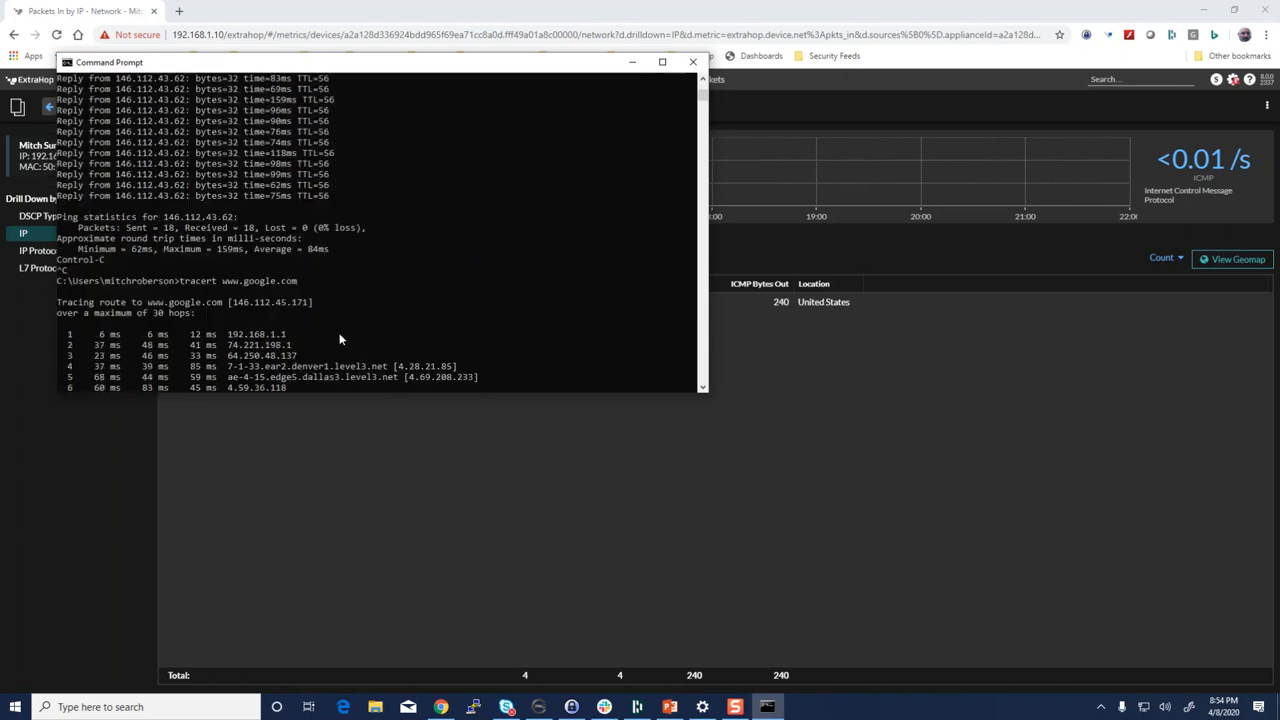
{"action": "scroll", "coordinate": [340, 340], "scroll_direction": "up", "scroll_amount": 3}
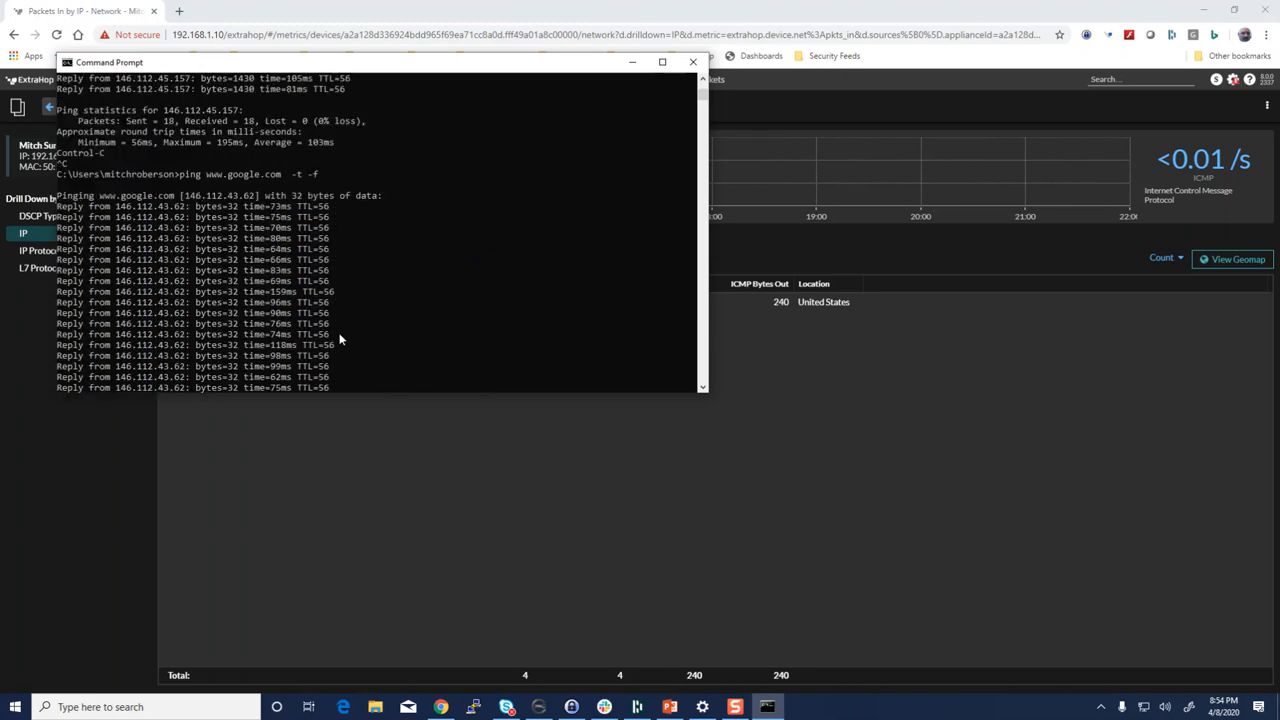
{"action": "scroll", "coordinate": [314, 318], "scroll_direction": "up", "scroll_amount": 3}
{"action": "scroll", "coordinate": [245, 248], "scroll_direction": "up", "scroll_amount": 10}
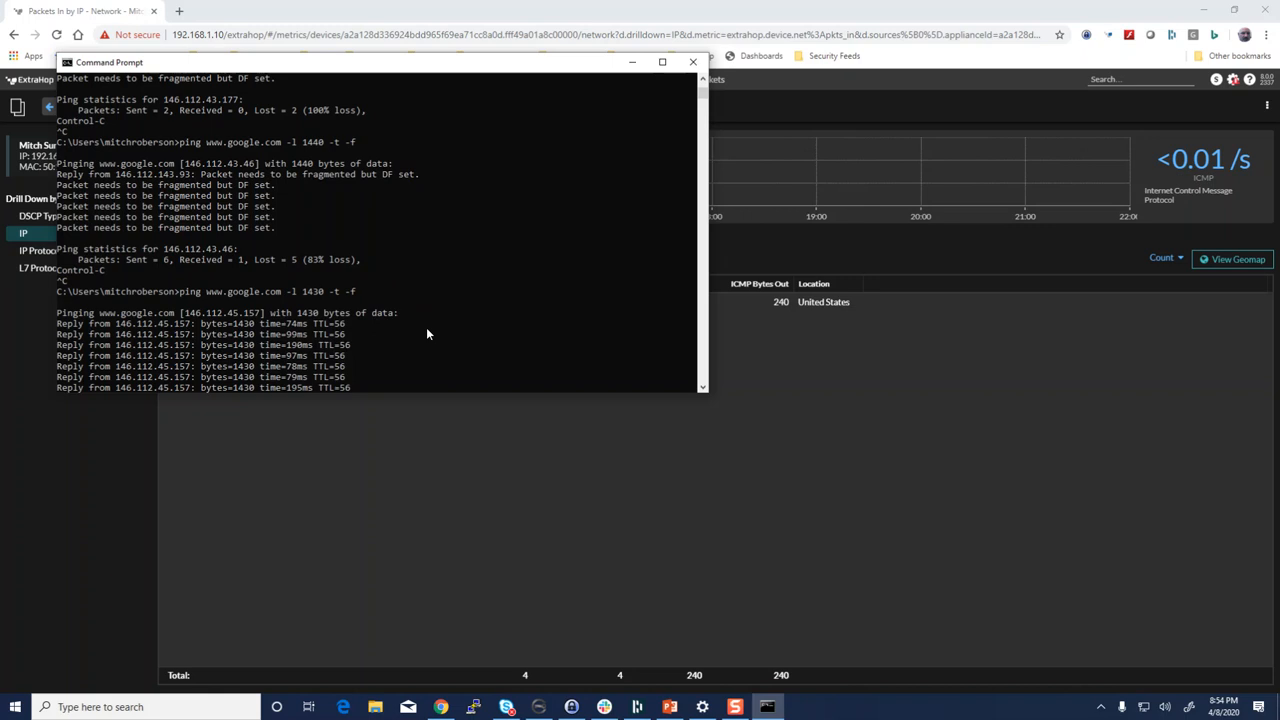
{"action": "left_click", "coordinate": [632, 64]}
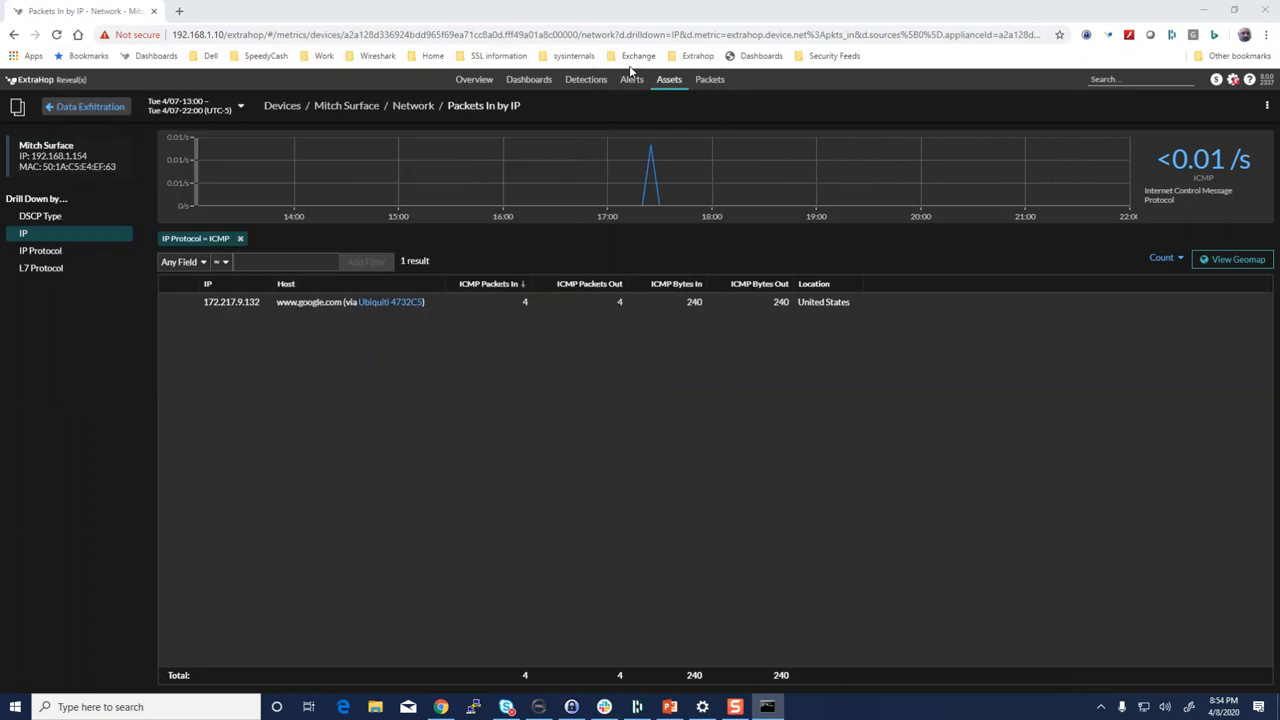
Return to the device's Network page in ExtraHop and examine its throughput, latency, DSCP, frame, IP protocol and ICMP metrics.
{"action": "left_click", "coordinate": [412, 106]}
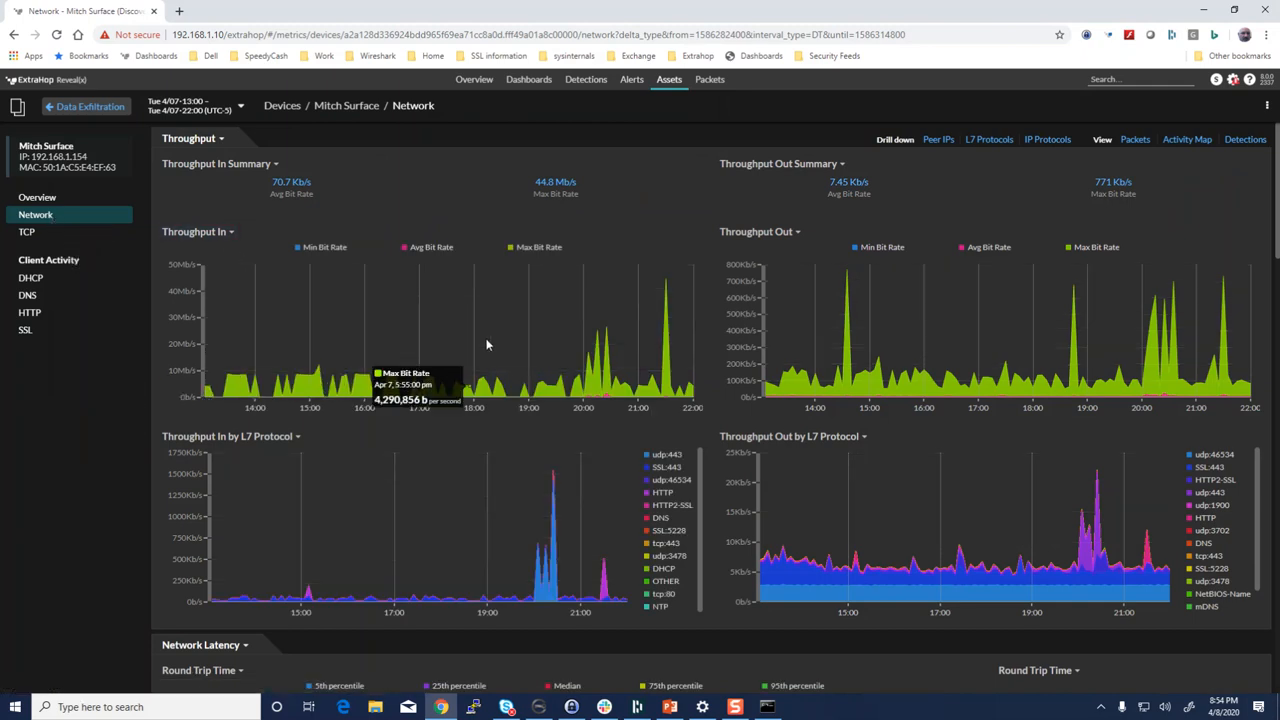
{"action": "scroll", "coordinate": [623, 418], "scroll_direction": "down", "scroll_amount": 4}
{"action": "scroll", "coordinate": [624, 425], "scroll_direction": "down", "scroll_amount": 8}
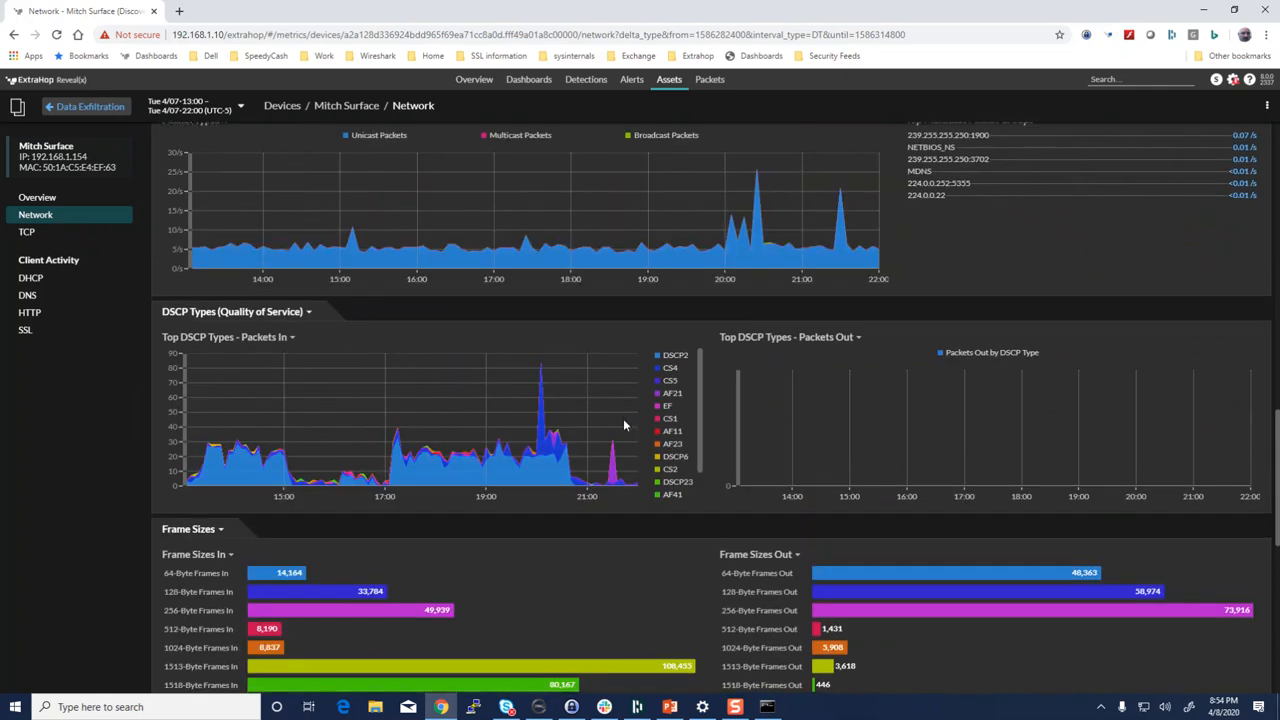
{"action": "scroll", "coordinate": [624, 425], "scroll_direction": "down", "scroll_amount": 3}
{"action": "scroll", "coordinate": [623, 425], "scroll_direction": "down", "scroll_amount": 3}
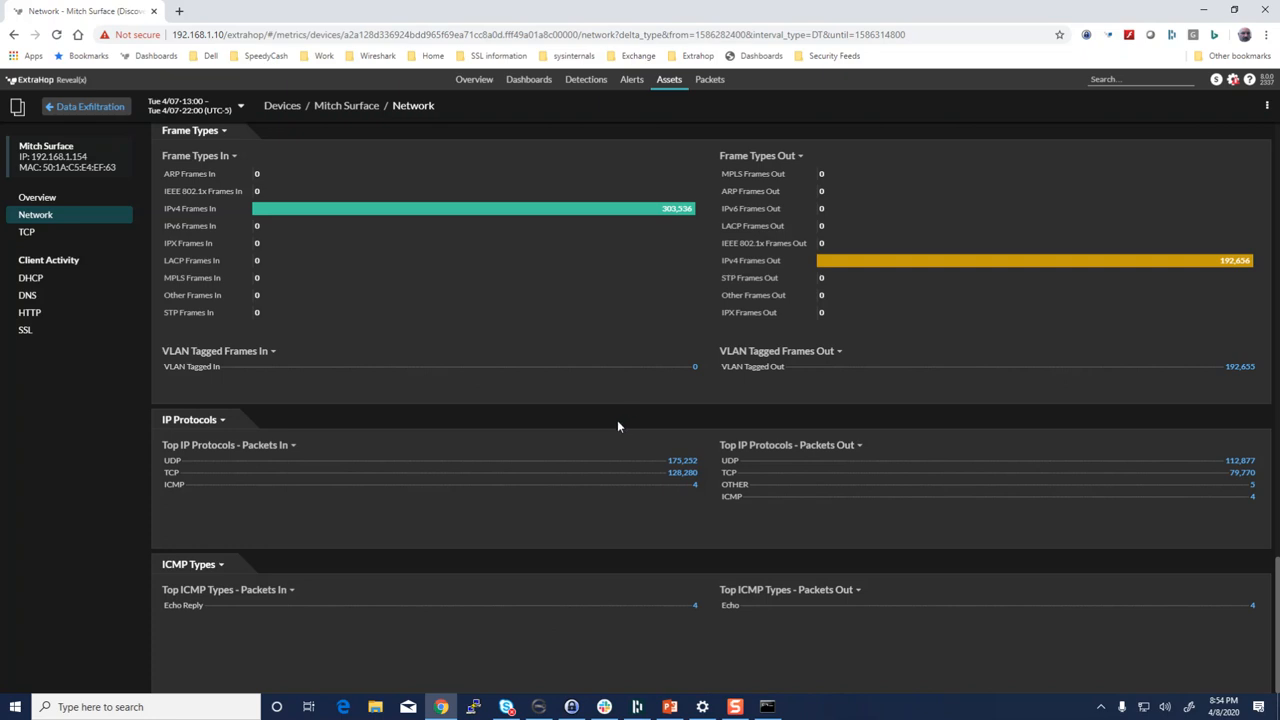
{"action": "scroll", "coordinate": [618, 421], "scroll_direction": "up", "scroll_amount": 10}
{"action": "scroll", "coordinate": [618, 426], "scroll_direction": "up", "scroll_amount": 6}
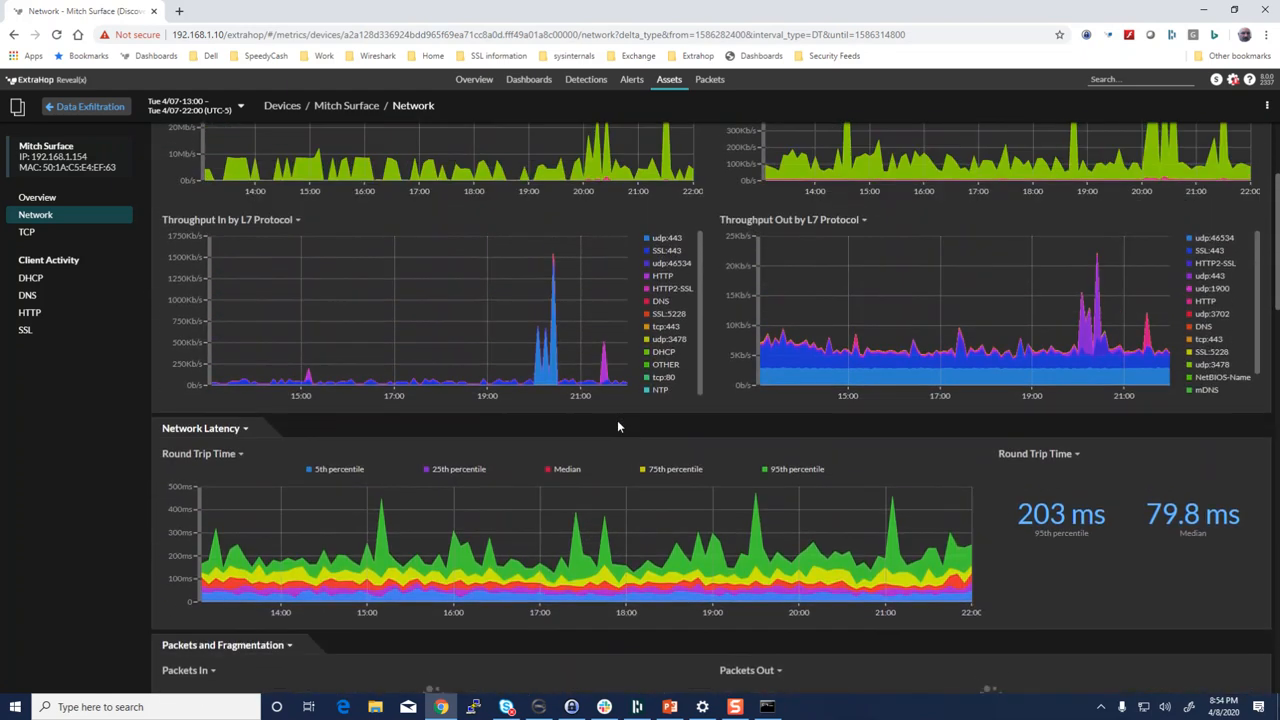
{"action": "scroll", "coordinate": [617, 427], "scroll_direction": "up", "scroll_amount": 1}
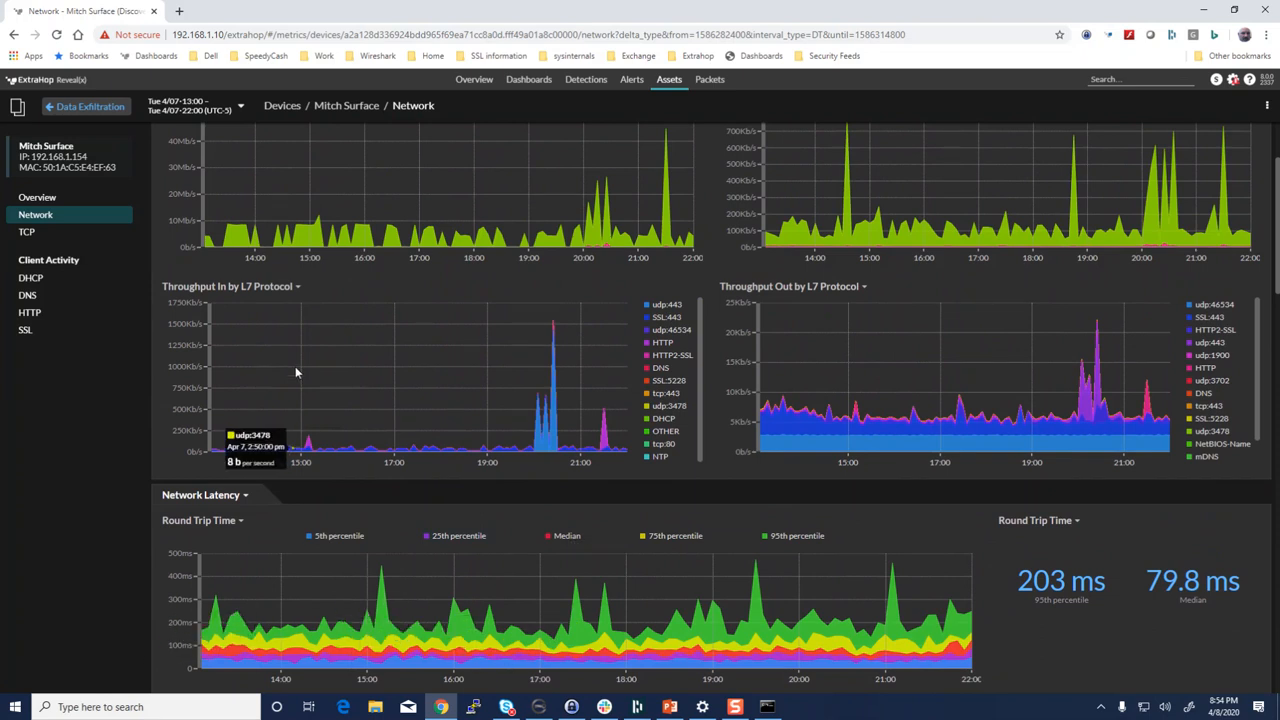
Set the time interval of the device's Network page to the last 6 hours.
{"action": "left_click", "coordinate": [240, 107]}
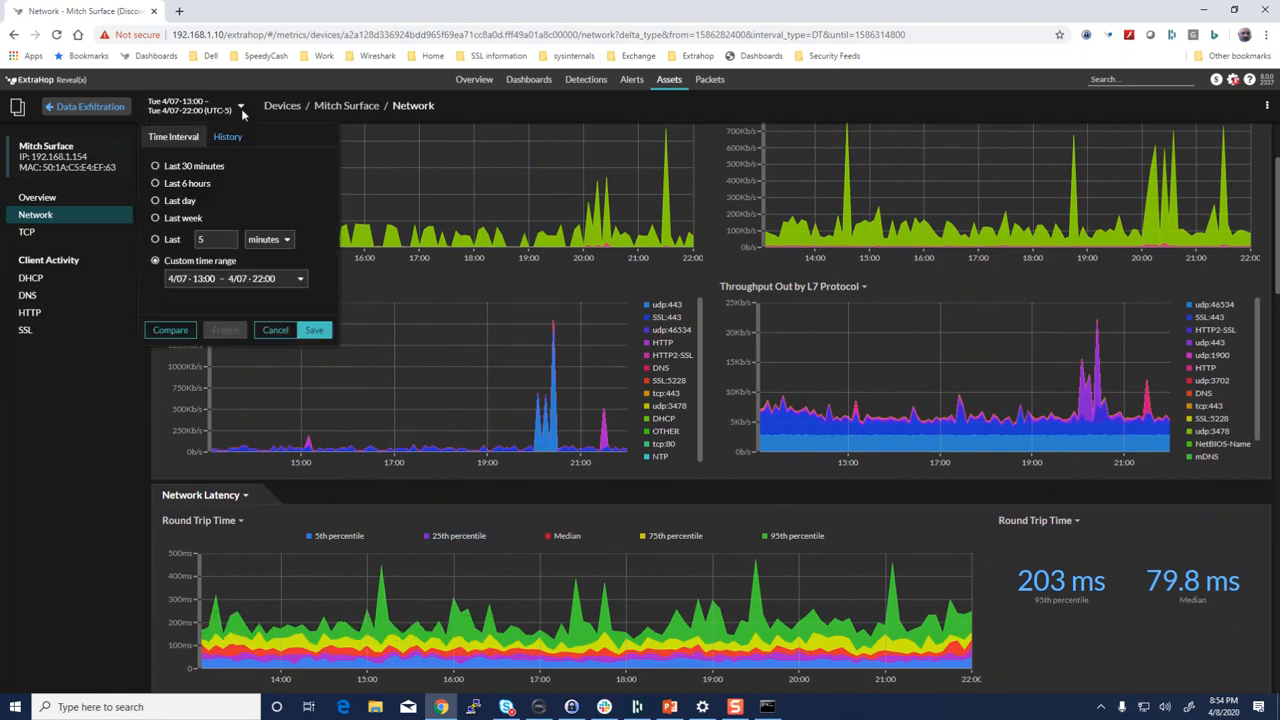
{"action": "left_click", "coordinate": [188, 184]}
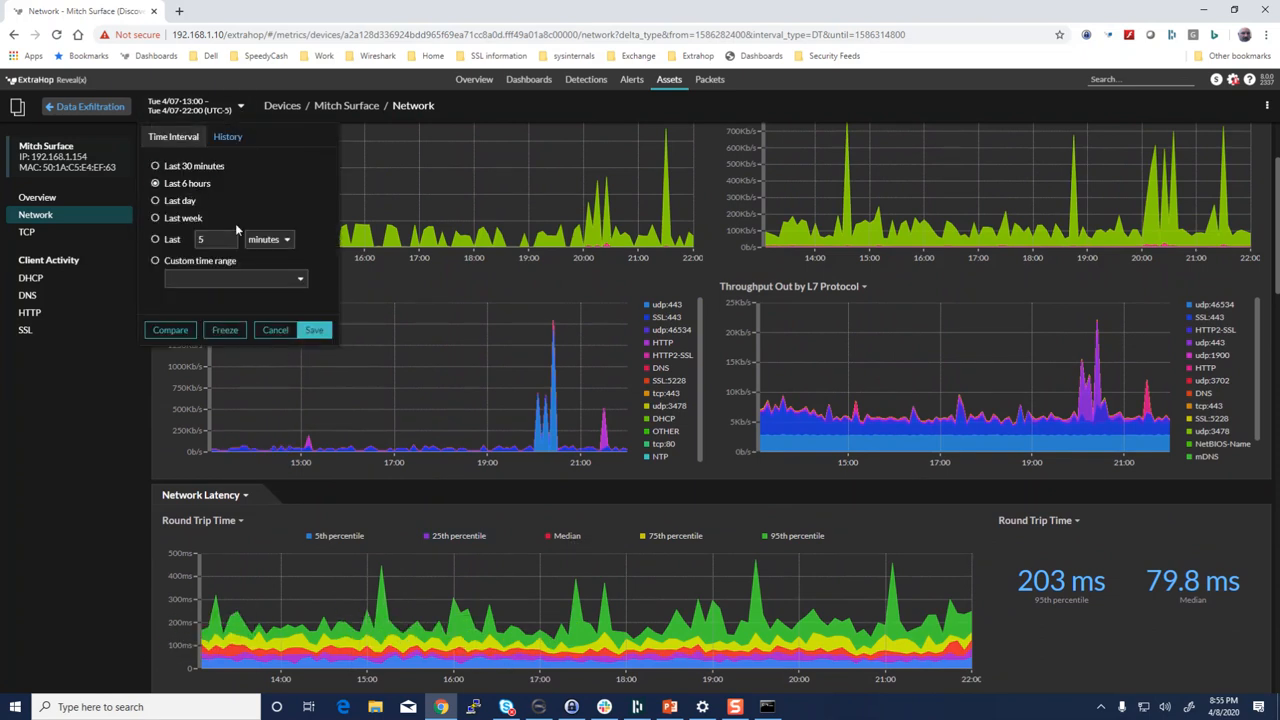
{"action": "left_click", "coordinate": [315, 331]}
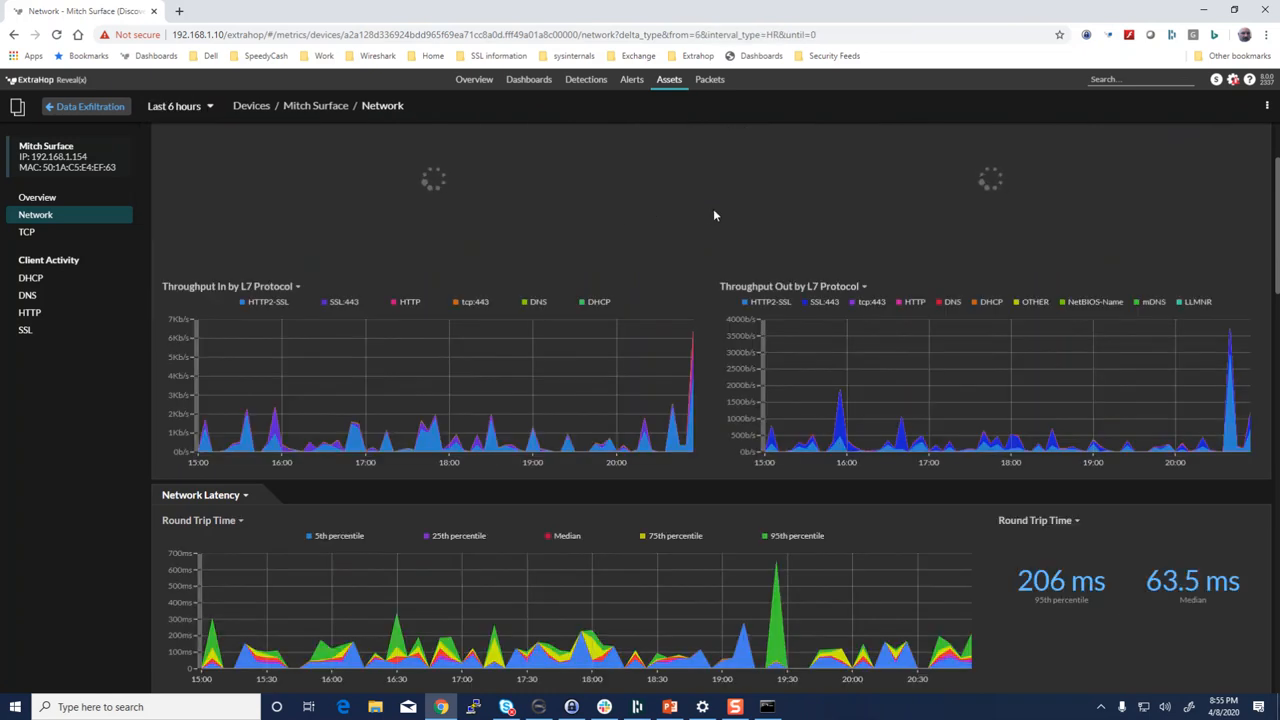
Examine the device's round trip time, packet rates, fragmentation, packet types and throughput, and open its Overview page.
{"action": "scroll", "coordinate": [651, 413], "scroll_direction": "down", "scroll_amount": 3}
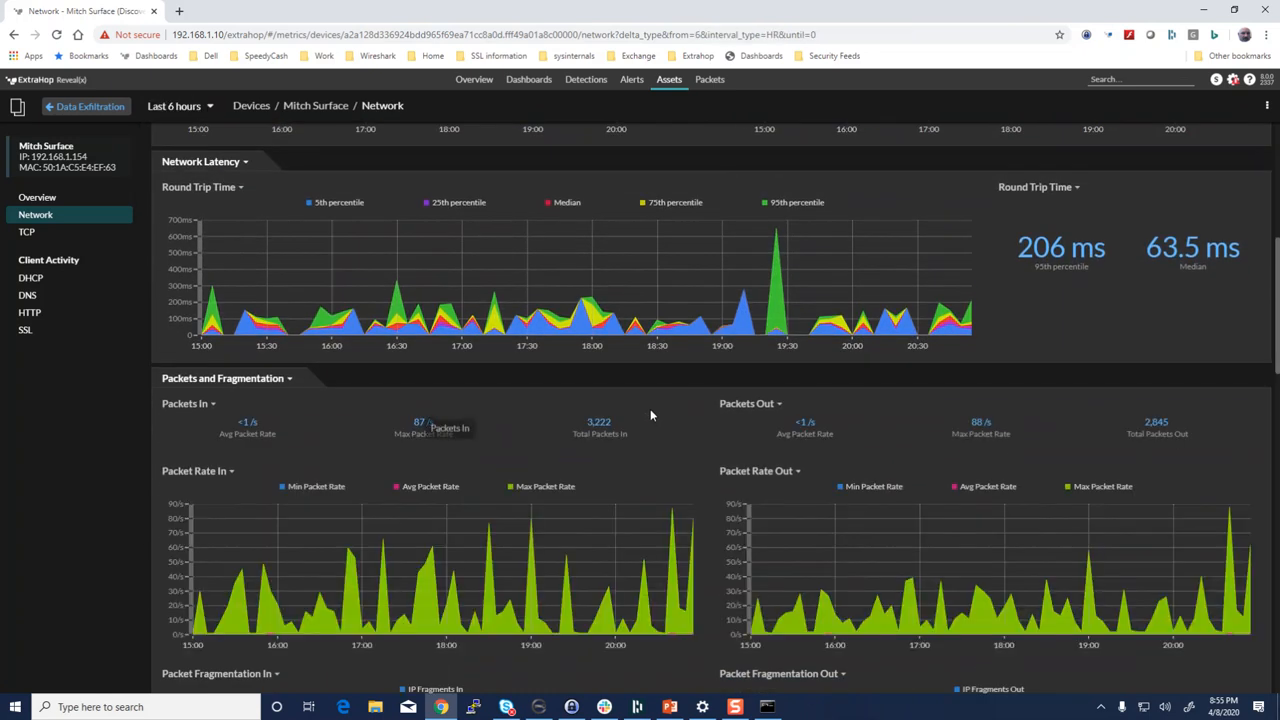
{"action": "scroll", "coordinate": [650, 410], "scroll_direction": "down", "scroll_amount": 3}
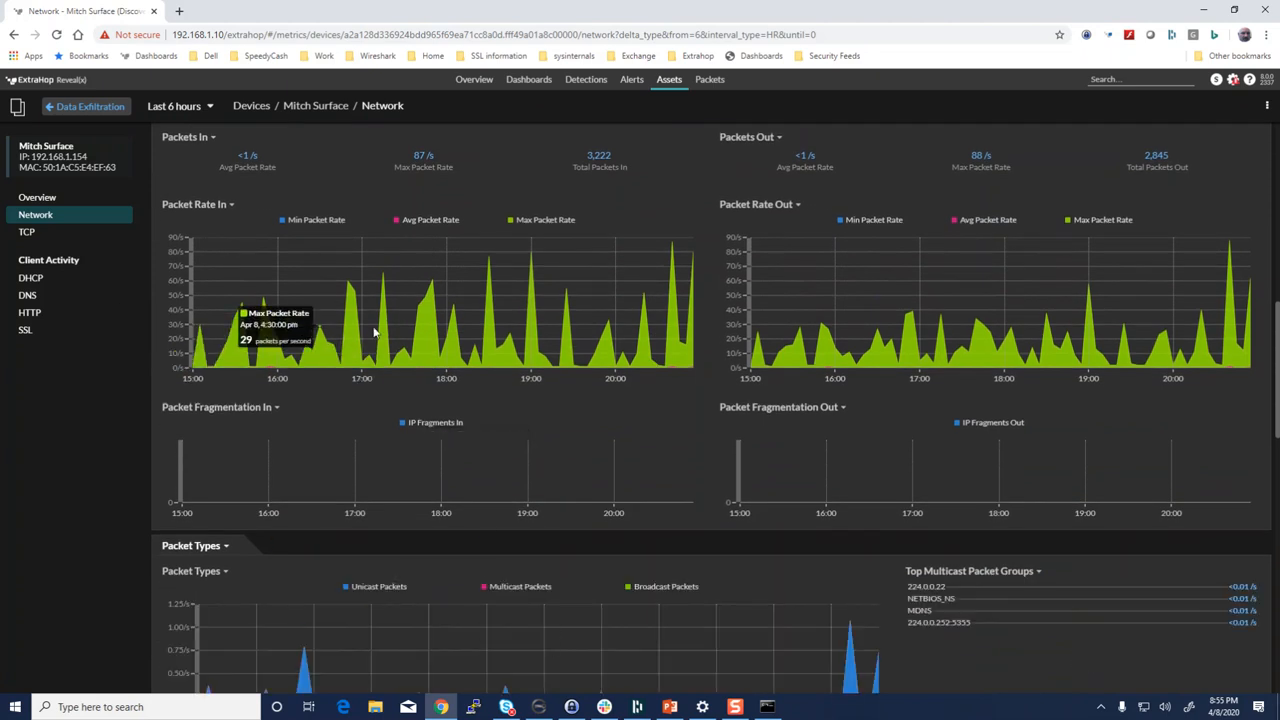
{"action": "scroll", "coordinate": [420, 335], "scroll_direction": "down", "scroll_amount": 3}
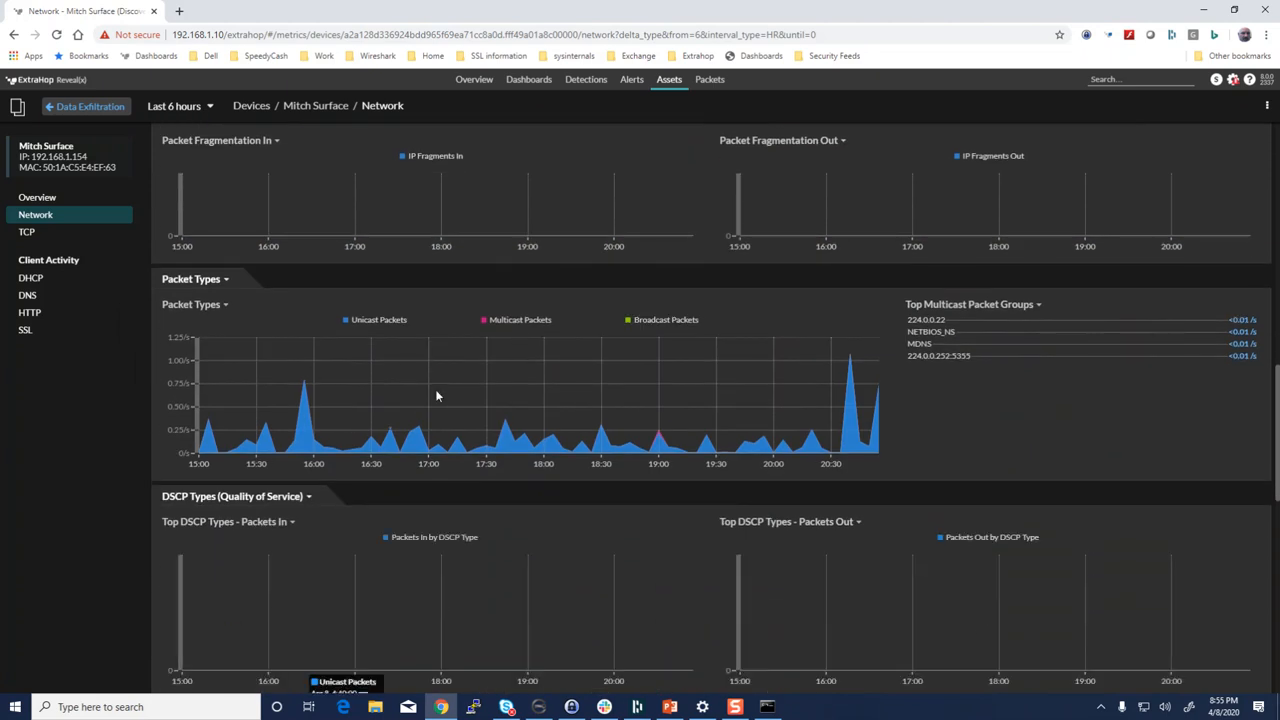
{"action": "scroll", "coordinate": [436, 396], "scroll_direction": "up", "scroll_amount": 7}
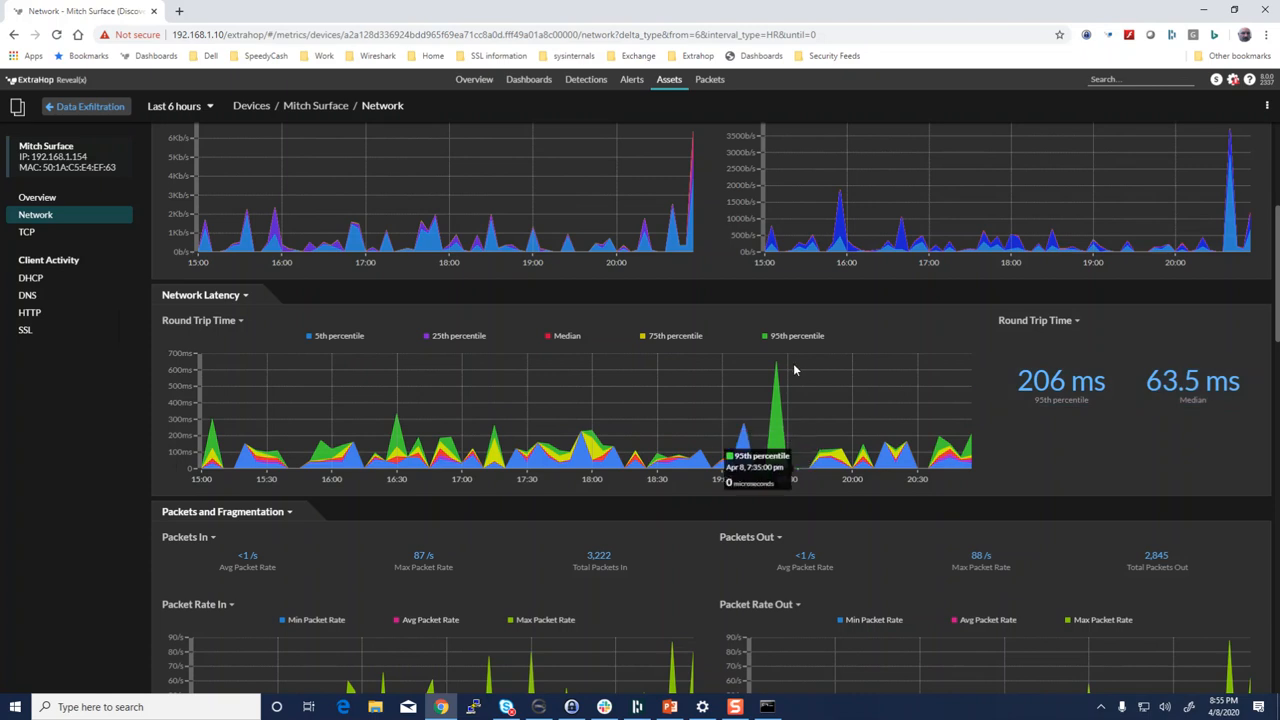
{"action": "scroll", "coordinate": [792, 369], "scroll_direction": "up", "scroll_amount": 2}
{"action": "scroll", "coordinate": [794, 370], "scroll_direction": "up", "scroll_amount": 2}
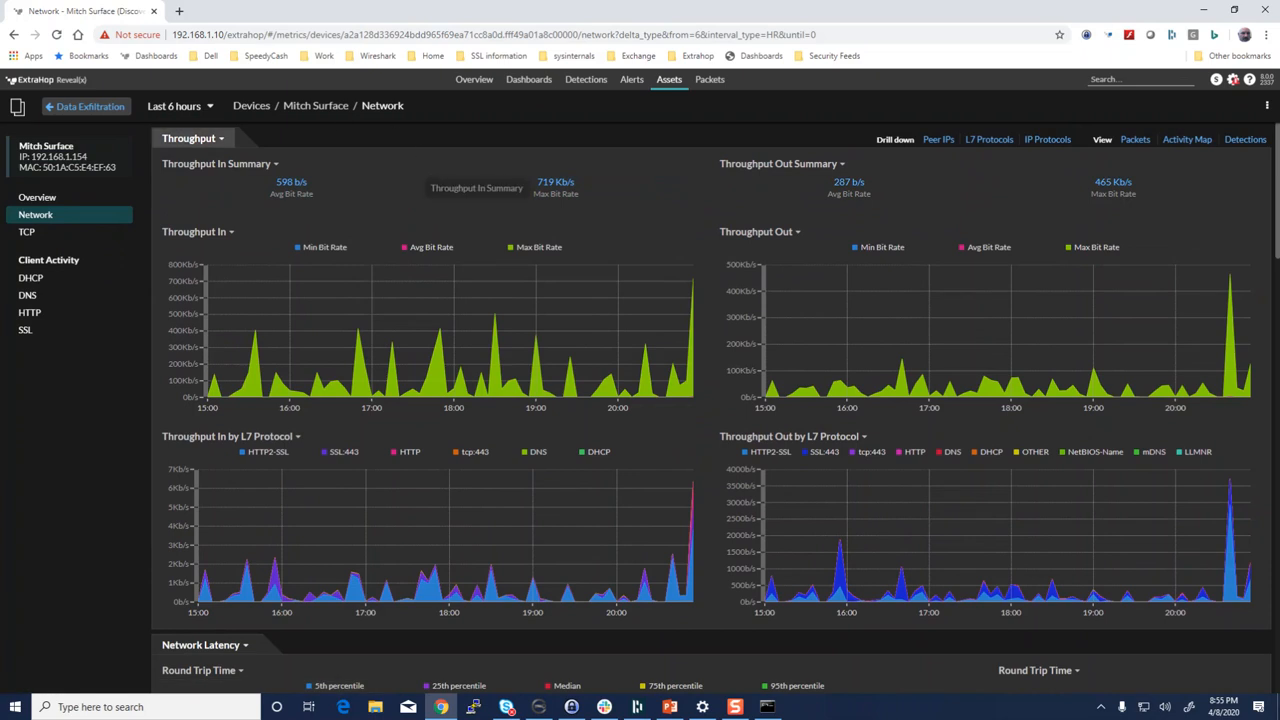
{"action": "left_click", "coordinate": [57, 200]}
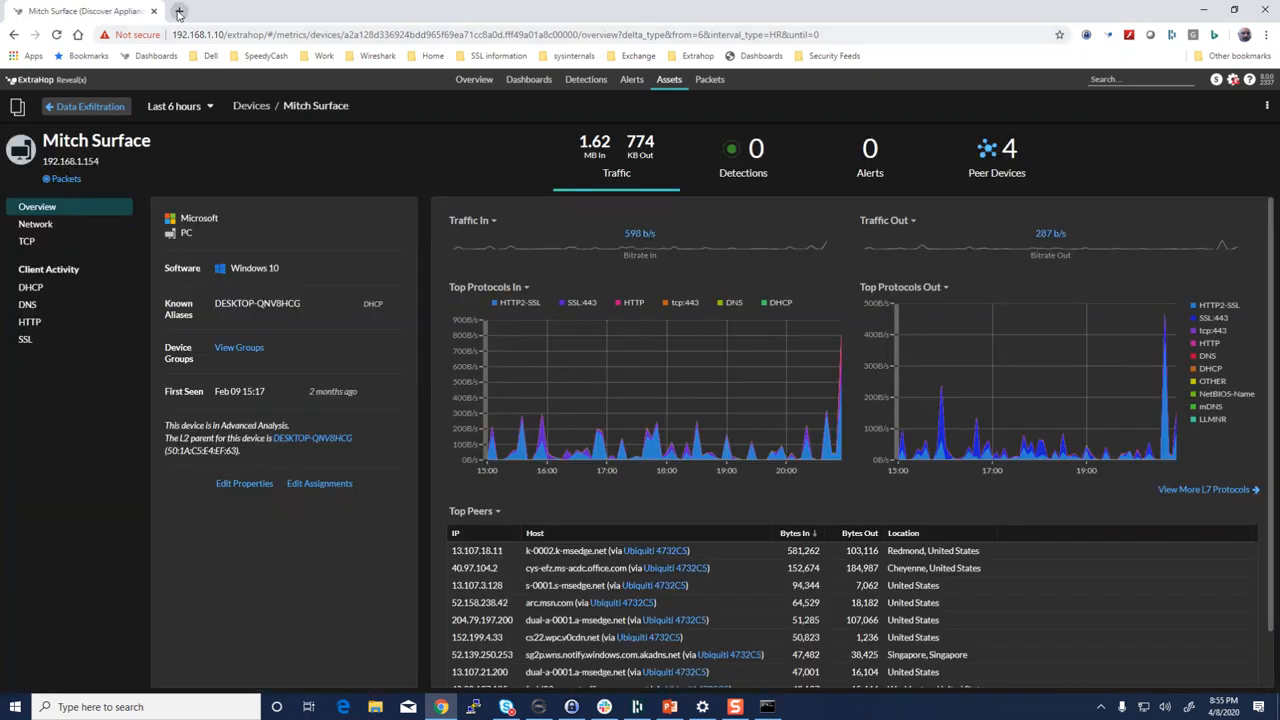
Open the extrahop.com website in a new browser tab and choose its Start Demo option.
{"action": "left_click", "coordinate": [179, 11]}
{"action": "type", "text": "extrahop"}
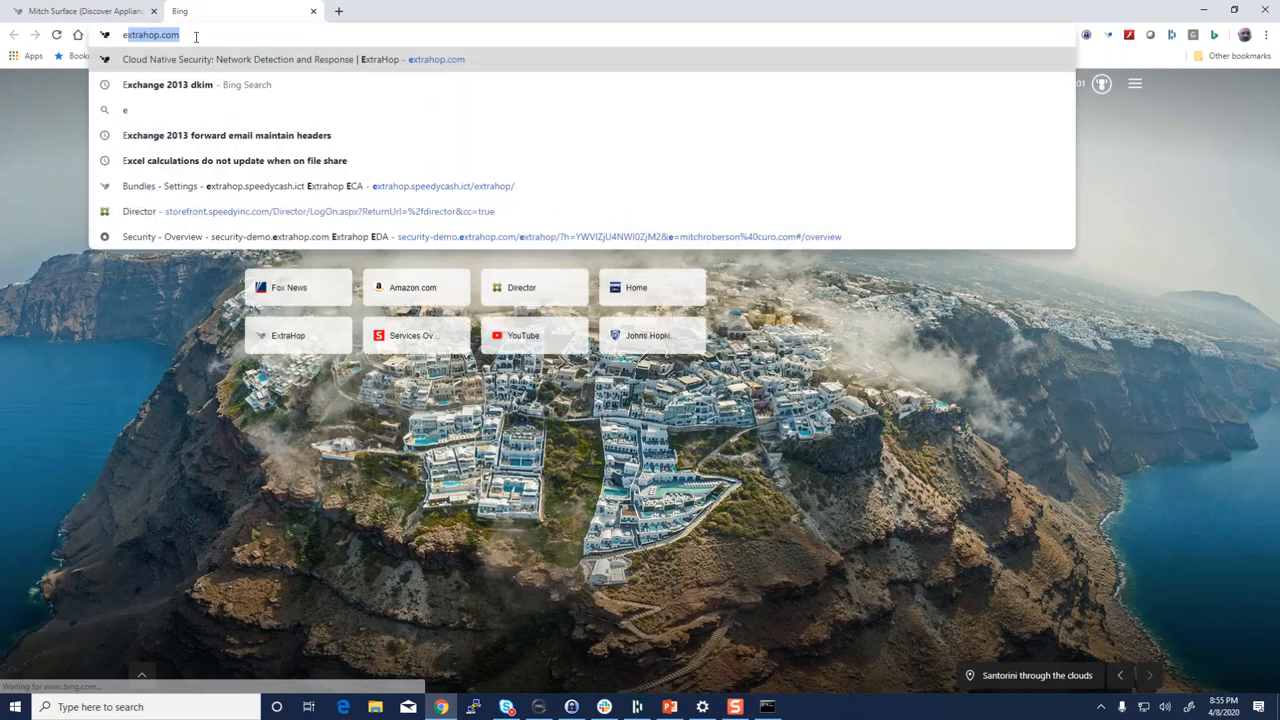
{"action": "type", "text": ".com"}
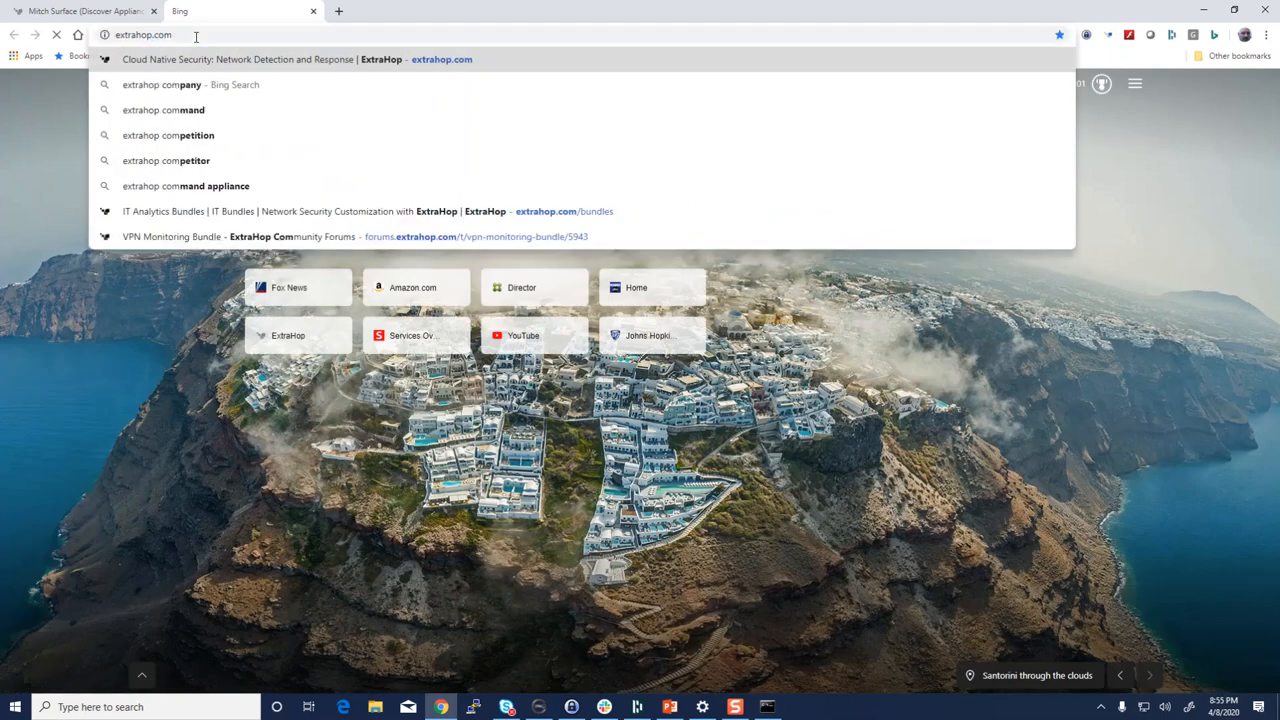
{"action": "key", "text": "Return"}
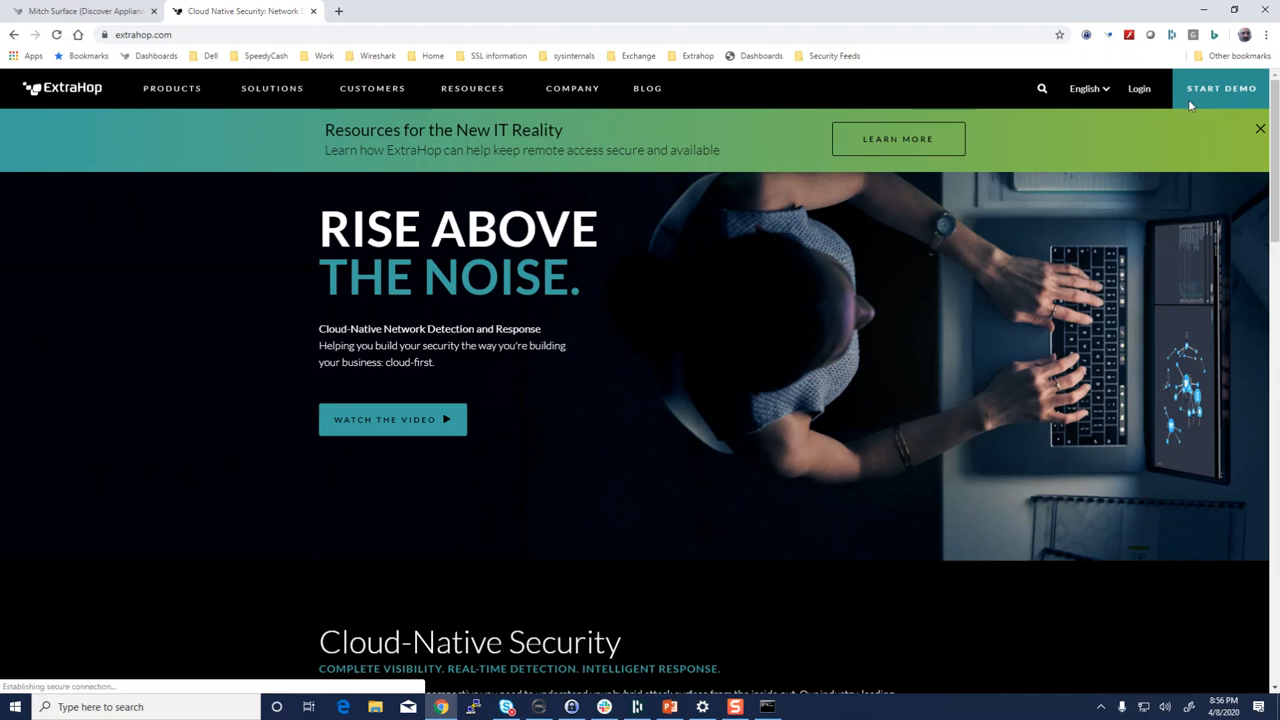
{"action": "left_click", "coordinate": [1188, 99]}
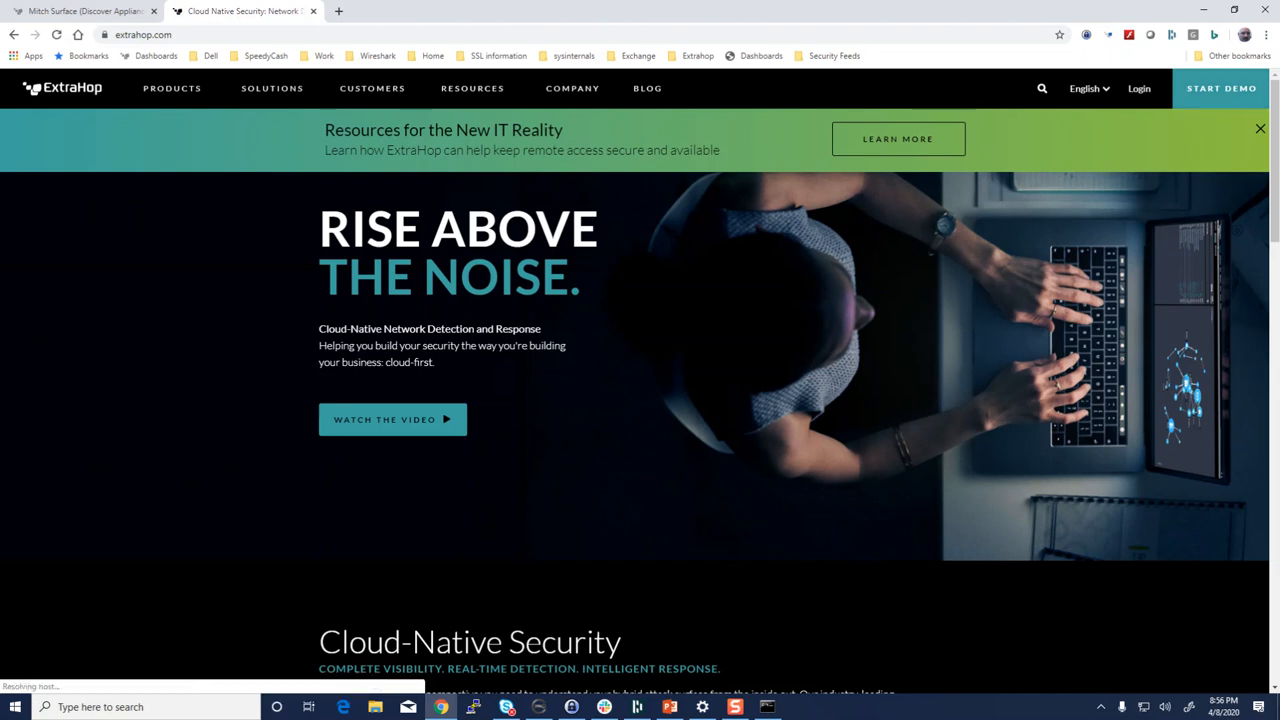
Return to the ExtraHop appliance's web interface and open its system-wide security Overview page.
{"action": "left_click", "coordinate": [100, 11]}
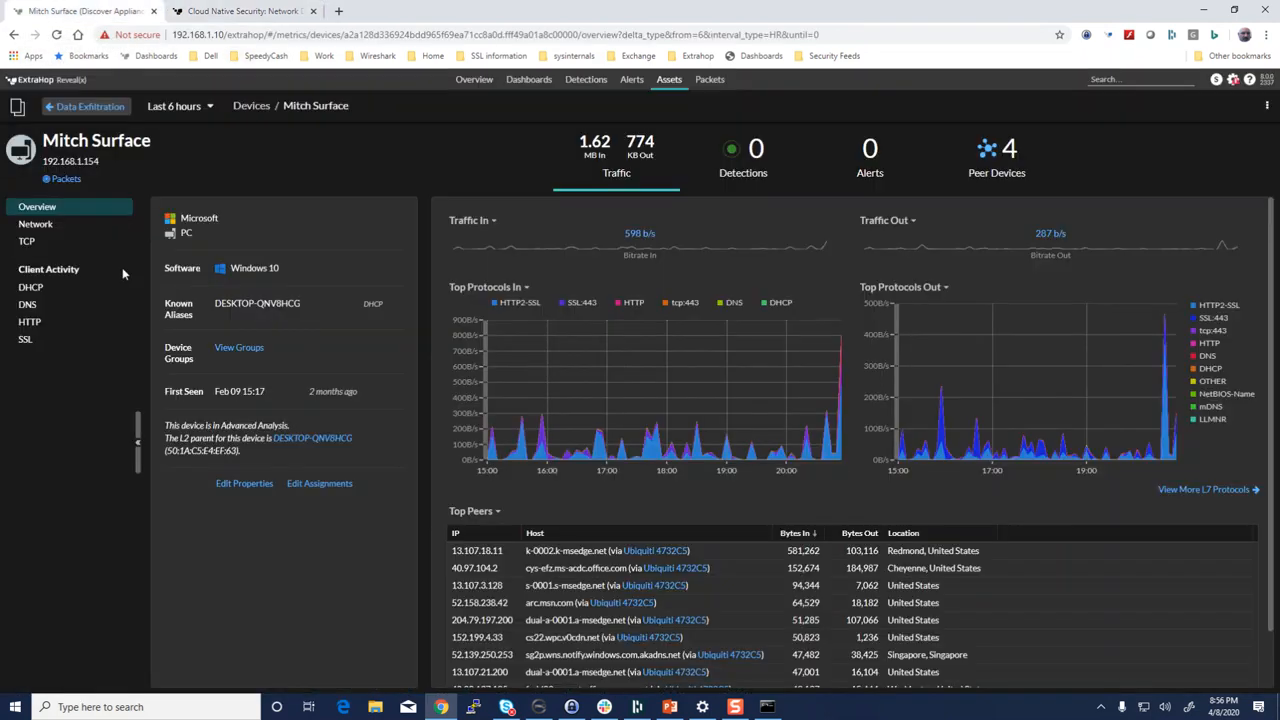
{"action": "left_click", "coordinate": [476, 82]}
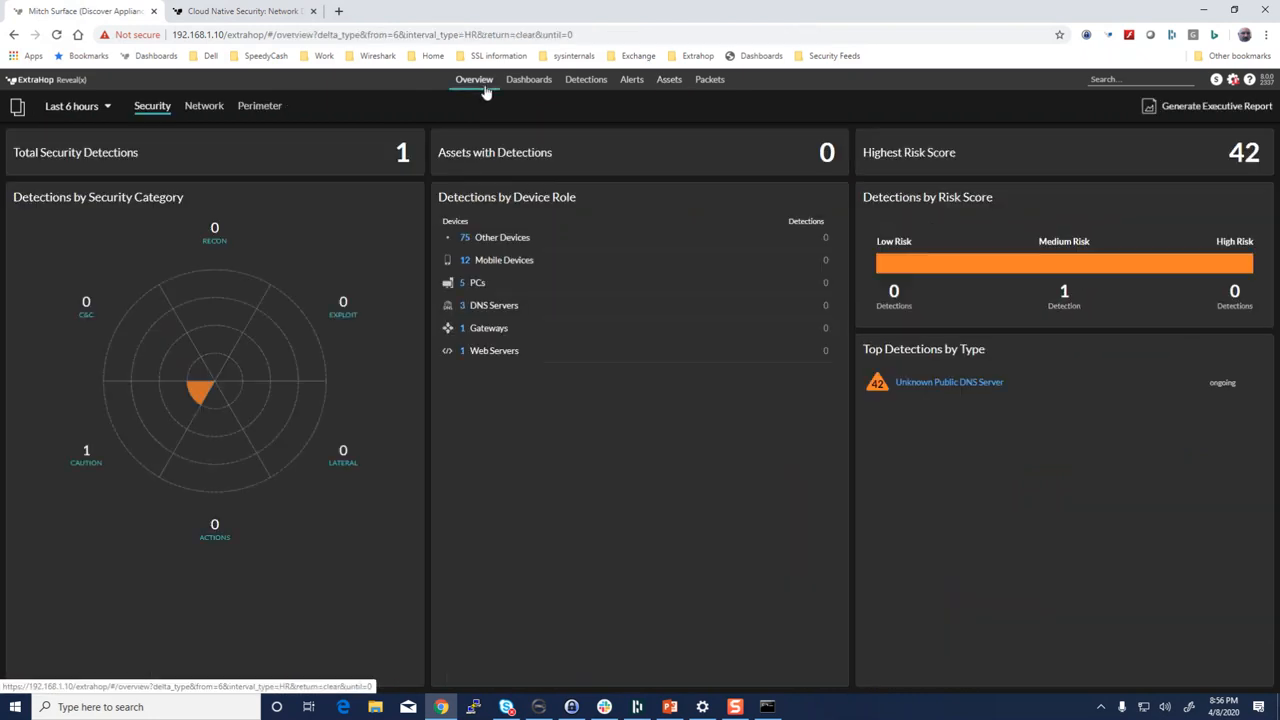